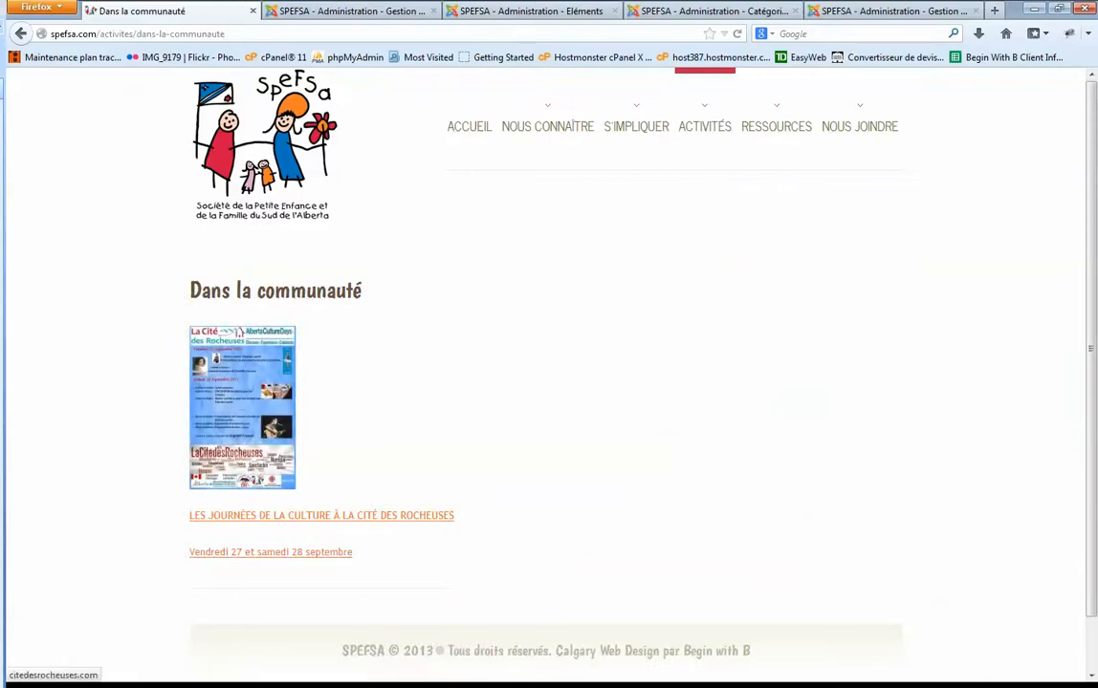
# - Bring up the Joomla media manager, then switch to File Explorer and inspect the two event files in the 20131104 folder
pyautogui.click(713, 11)
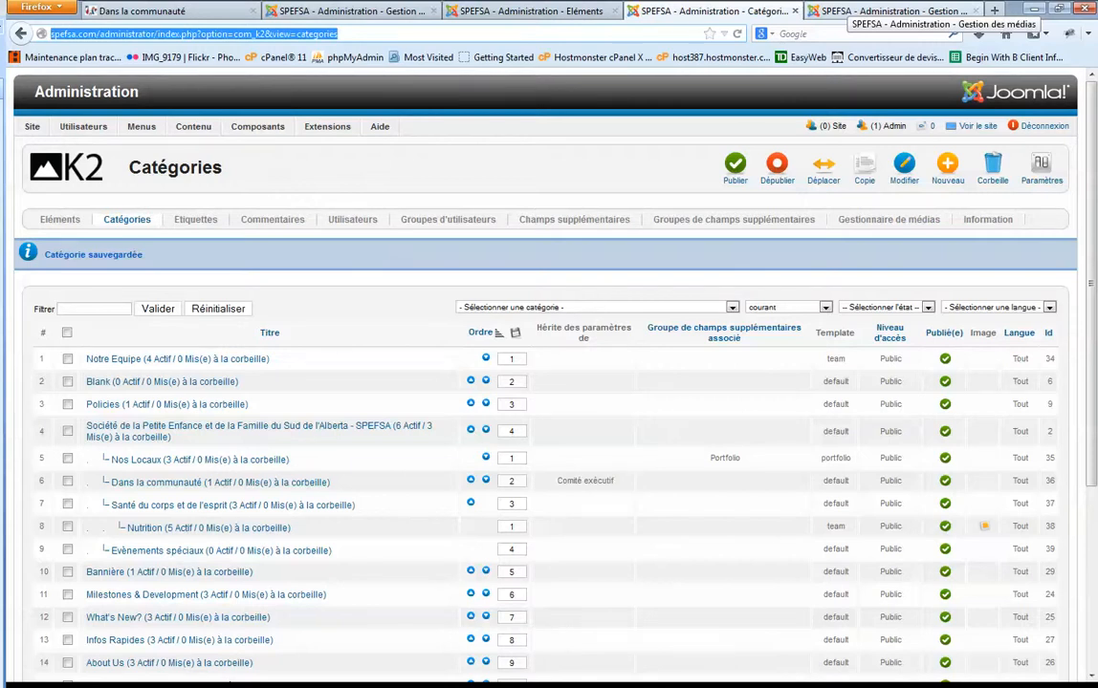
pyautogui.click(860, 11)
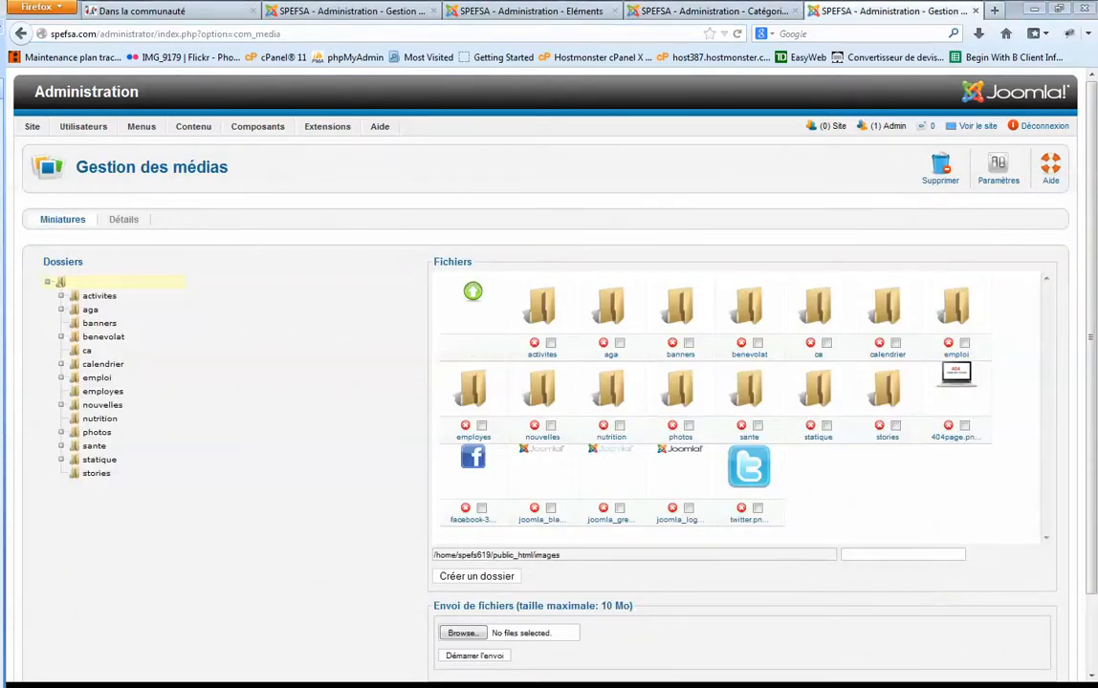
pyautogui.hotkey('alt', 'Tab')
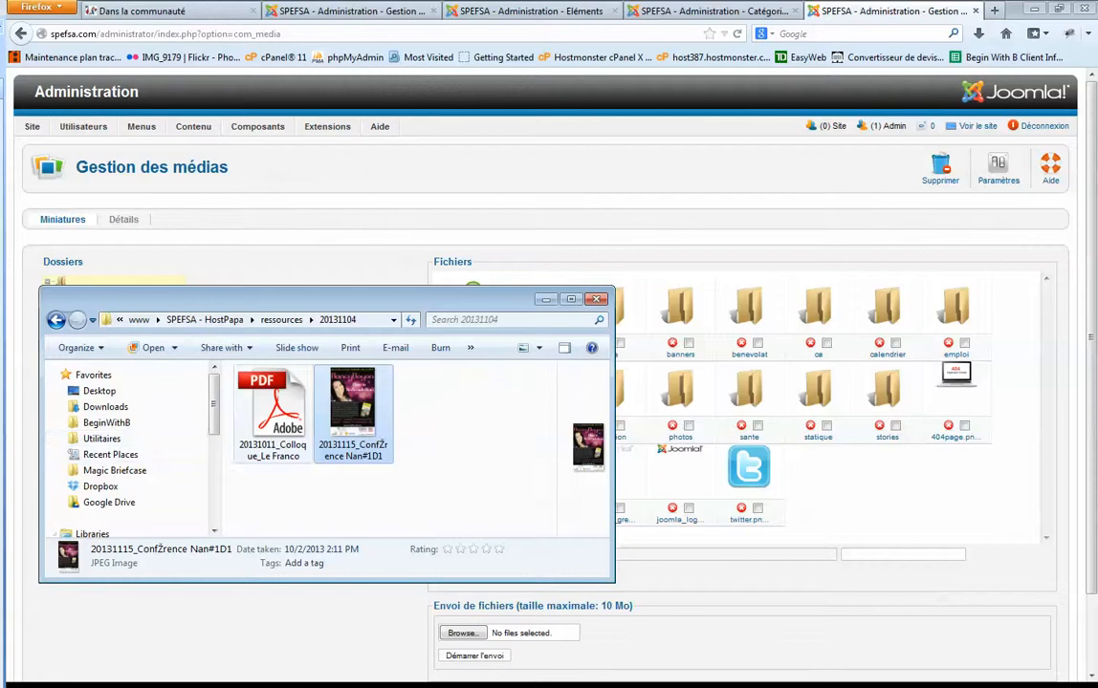
pyautogui.click(272, 413)
pyautogui.click(353, 413)
pyautogui.click(273, 413)
pyautogui.click(353, 413)
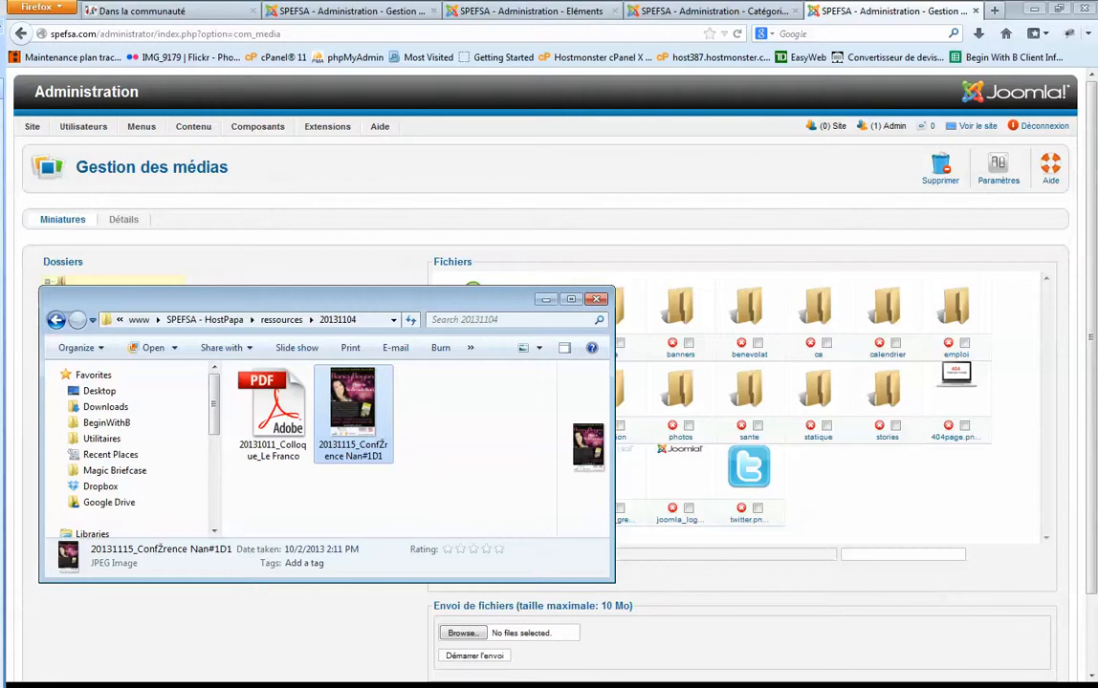
pyautogui.click(272, 411)
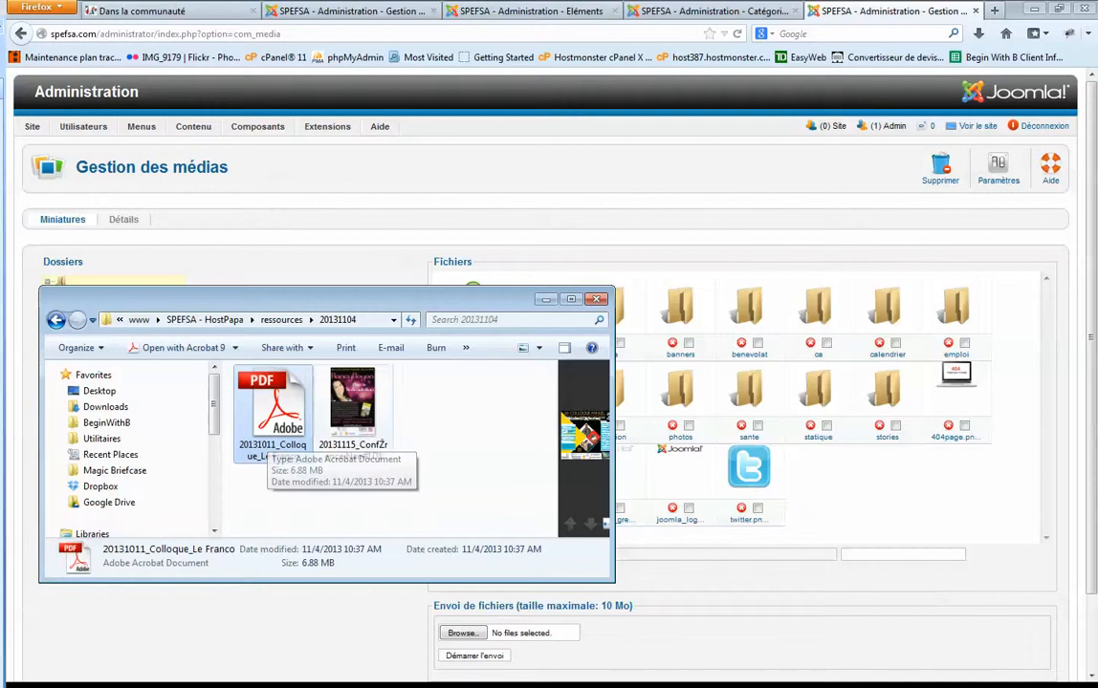
# - In the 20131115 conference image's file name, replace the garbled accented letter with e and the space with an underscore
pyautogui.click(353, 411)
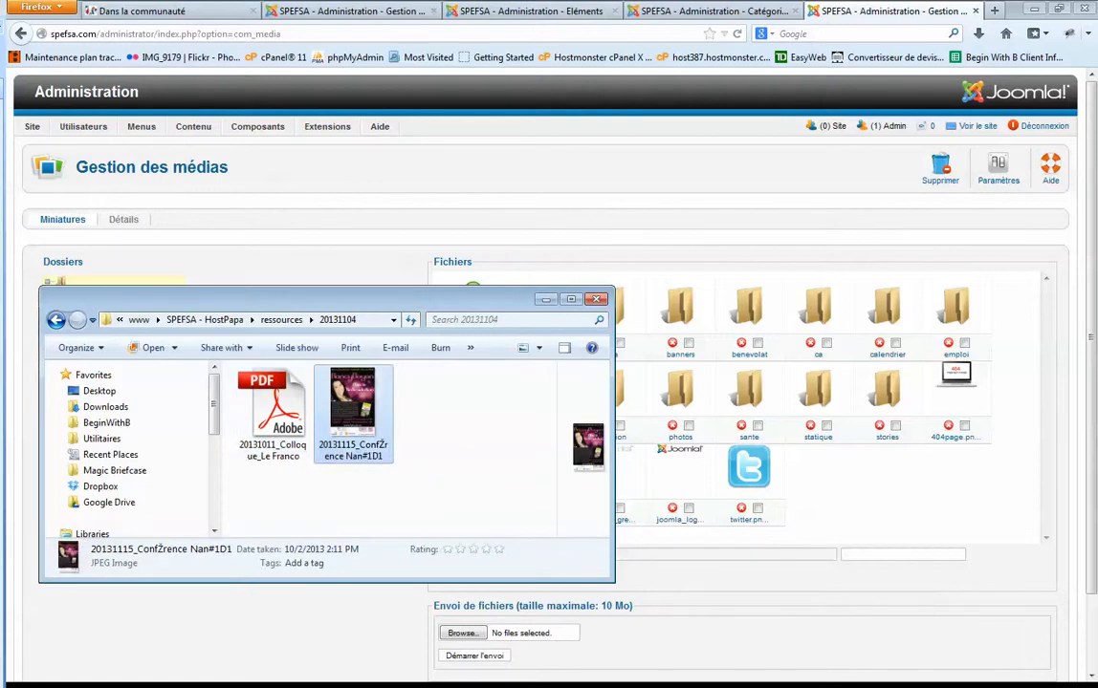
pyautogui.press('F2')
pyautogui.click(386, 445)
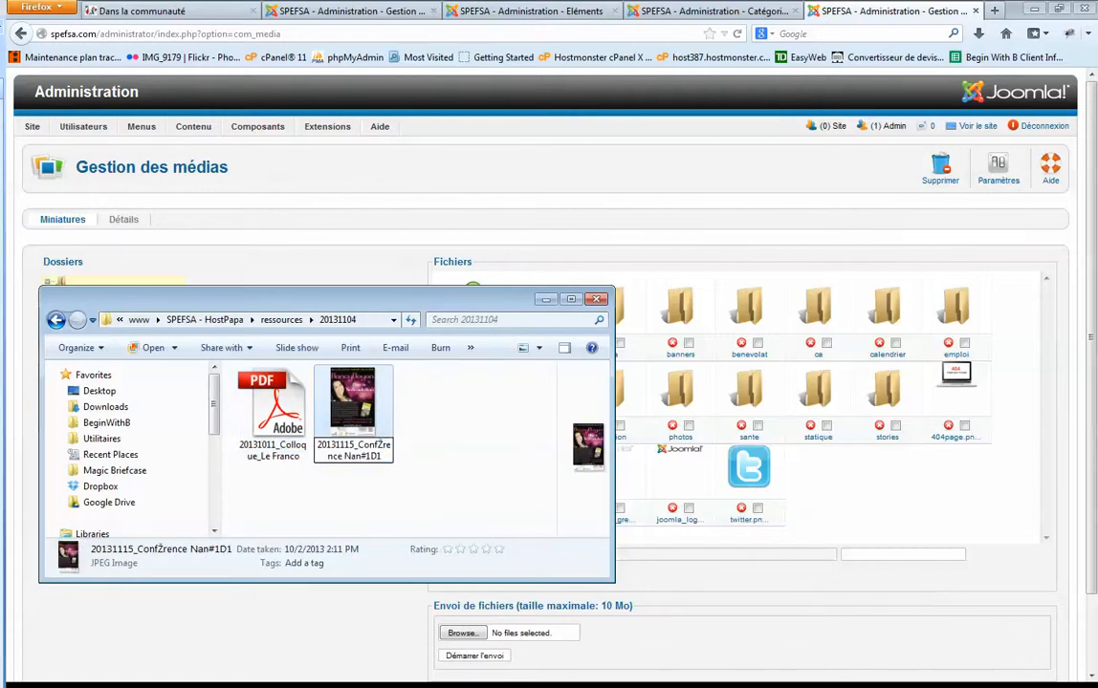
pyautogui.moveTo(381, 457); pyautogui.dragTo(361, 457)
pyautogui.click(386, 446)
pyautogui.press('BackSpace')
pyautogui.write('e')
pyautogui.press('Down')
pyautogui.hotkey('ctrl', 'Left')
pyautogui.press('BackSpace')
pyautogui.write('_')
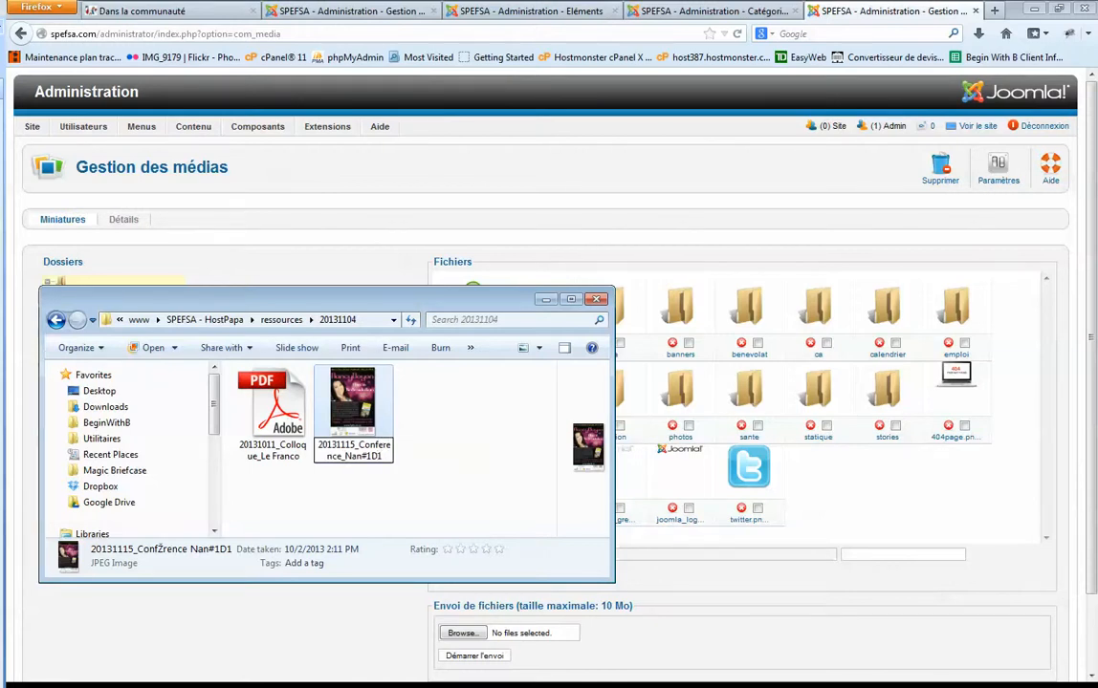
# - Replace the #1D1 ending of the conference image's file name with cy and save the new name
pyautogui.press('Right')
pyautogui.press('Right')
pyautogui.press('Right')
pyautogui.press('Right')
pyautogui.hotkey('shift', 'Right')
pyautogui.hotkey('shift', 'Right')
pyautogui.hotkey('shift', 'Right')
pyautogui.hotkey('shift', 'Left')
pyautogui.write('cy')
pyautogui.press('Return')
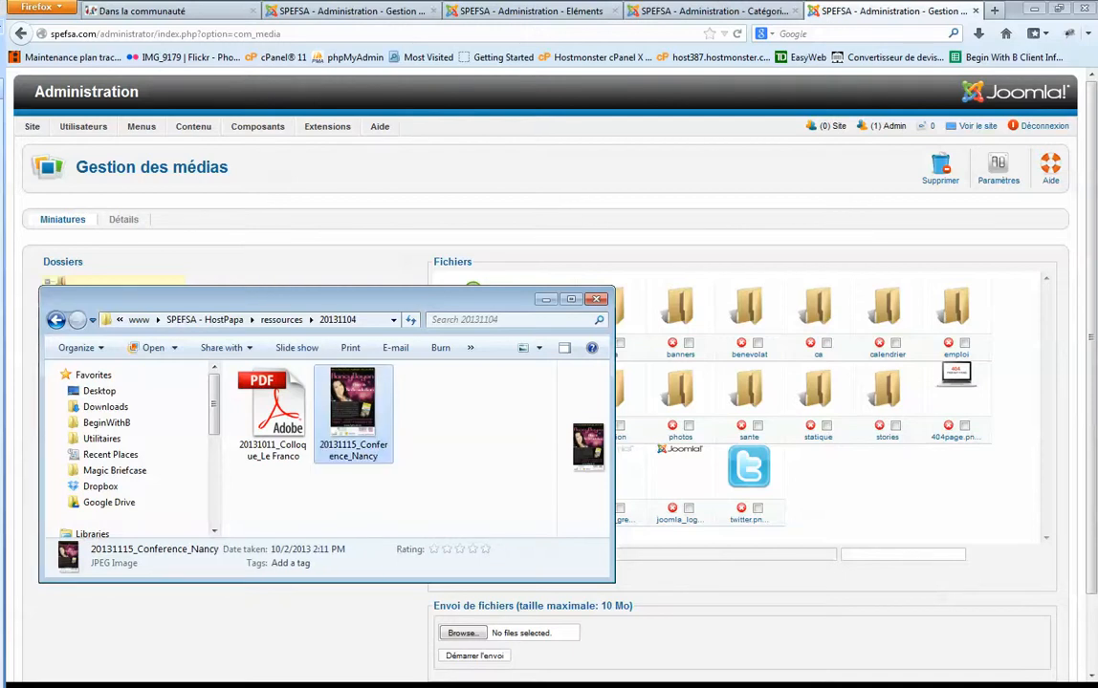
# - Check both files in the 20131104 folder, move the File Explorer window lower and return to the browser's media manager
pyautogui.press('Left')
pyautogui.press('Right')
pyautogui.press('Left')
pyautogui.press('Right')
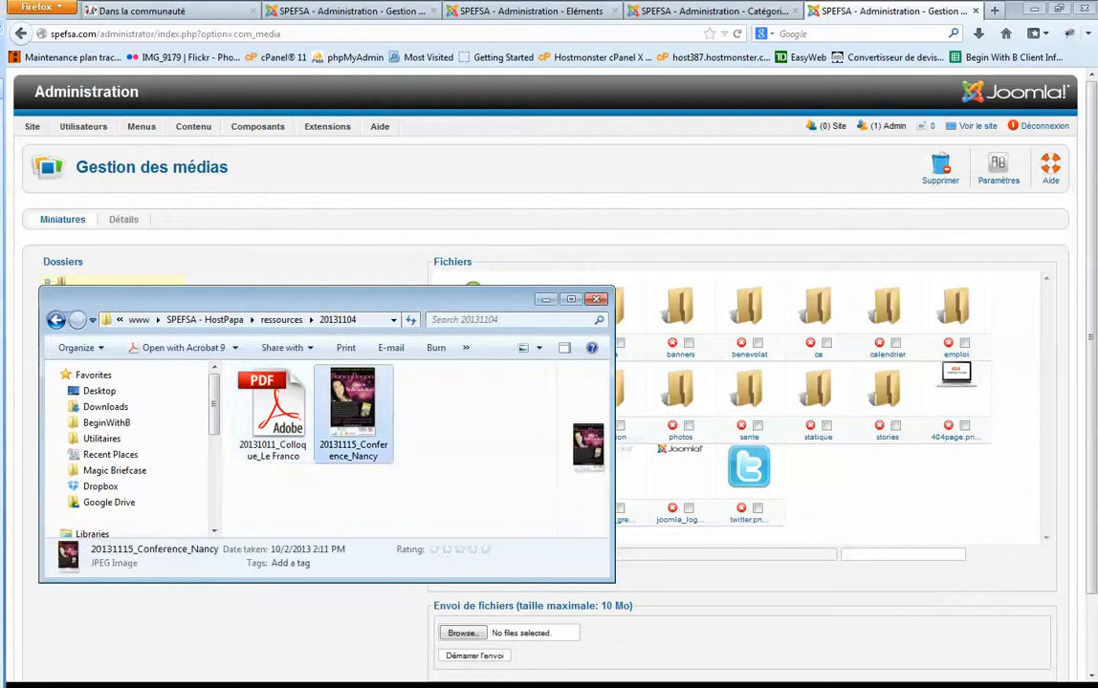
pyautogui.press('Left')
pyautogui.click(353, 411)
pyautogui.moveTo(306, 298); pyautogui.dragTo(304, 381)
pyautogui.hotkey('alt', 'Tab')
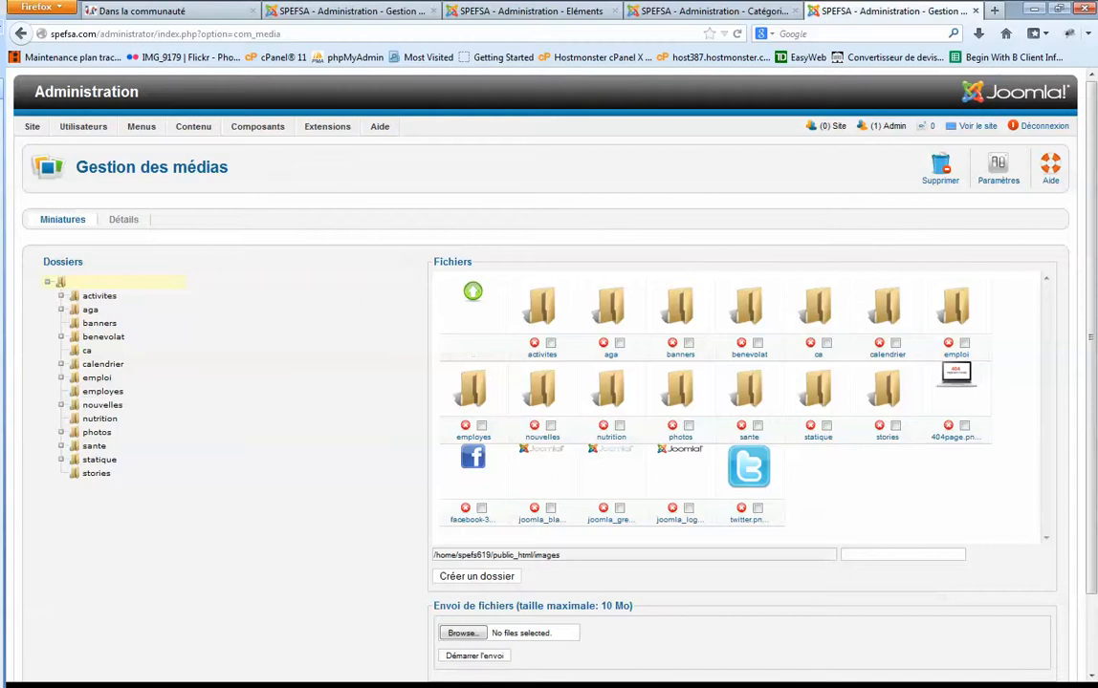
# - Reload the media manager and expand the activites and calendrier folders to examine how their subfolders are organised
pyautogui.moveTo(193, 126)
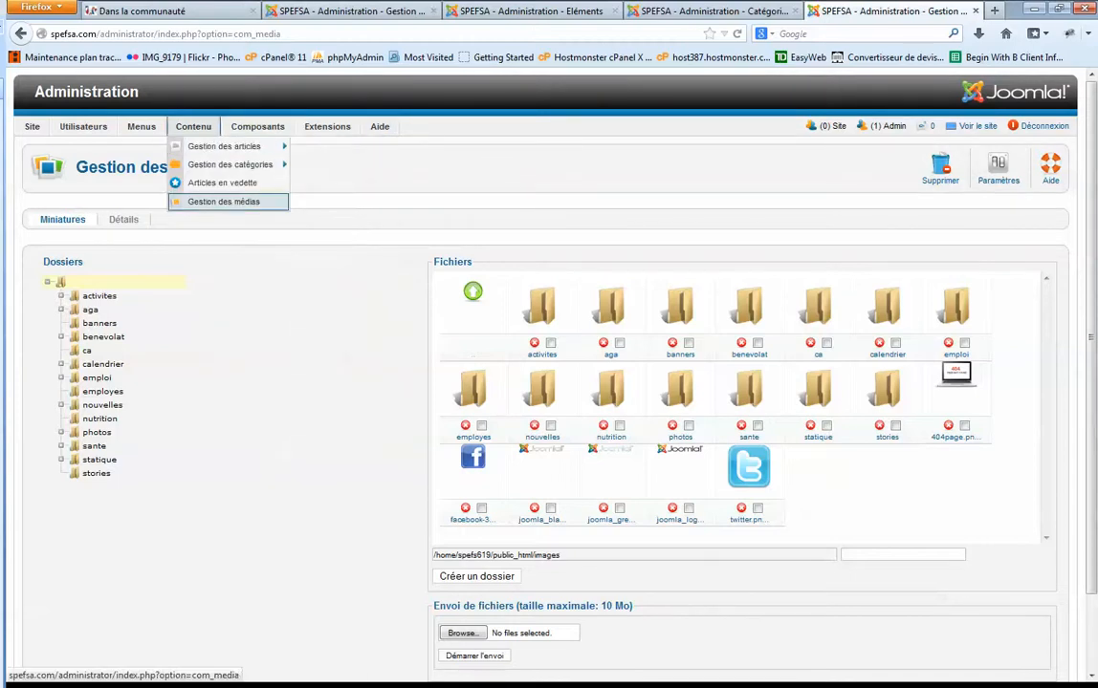
pyautogui.click(223, 202)
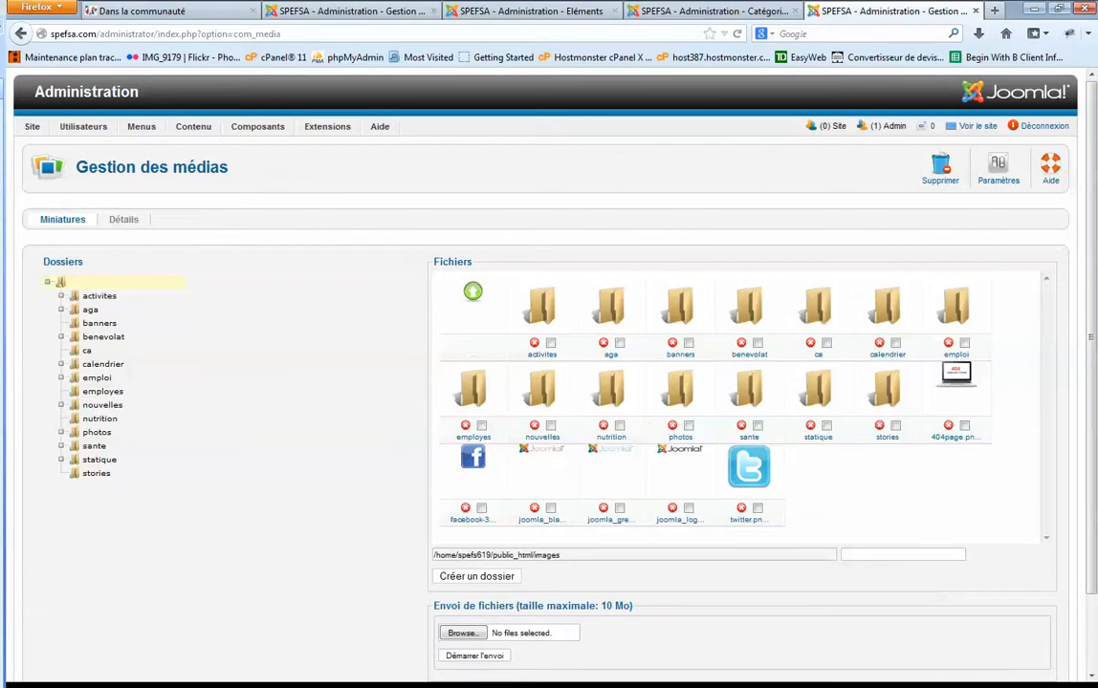
pyautogui.click(61, 296)
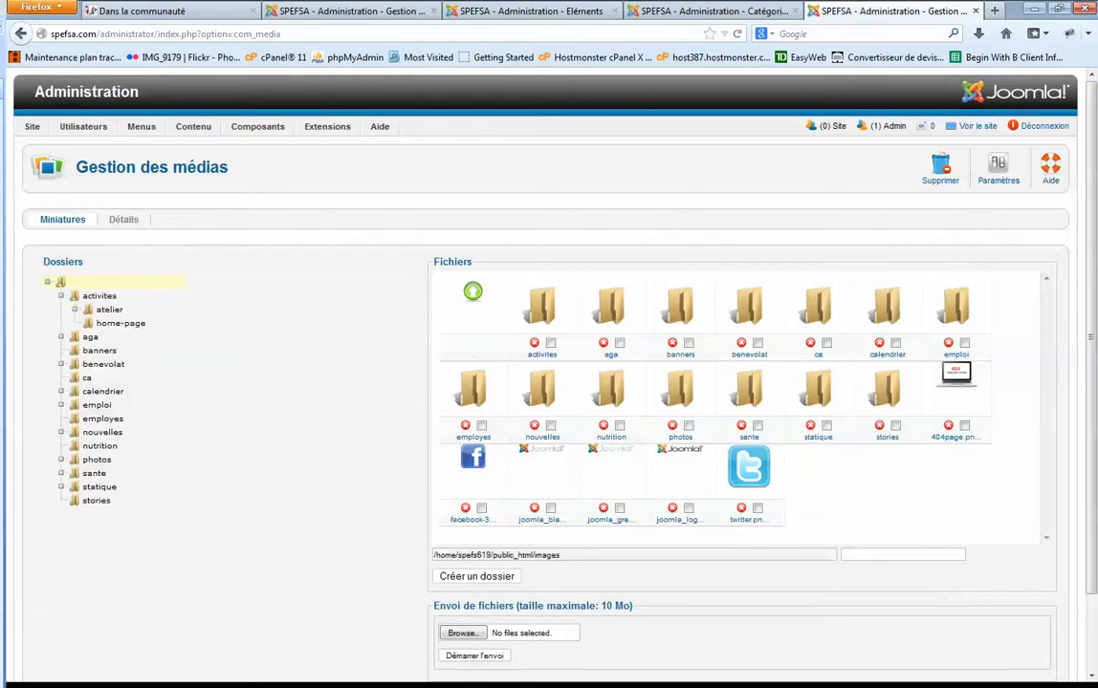
pyautogui.click(61, 392)
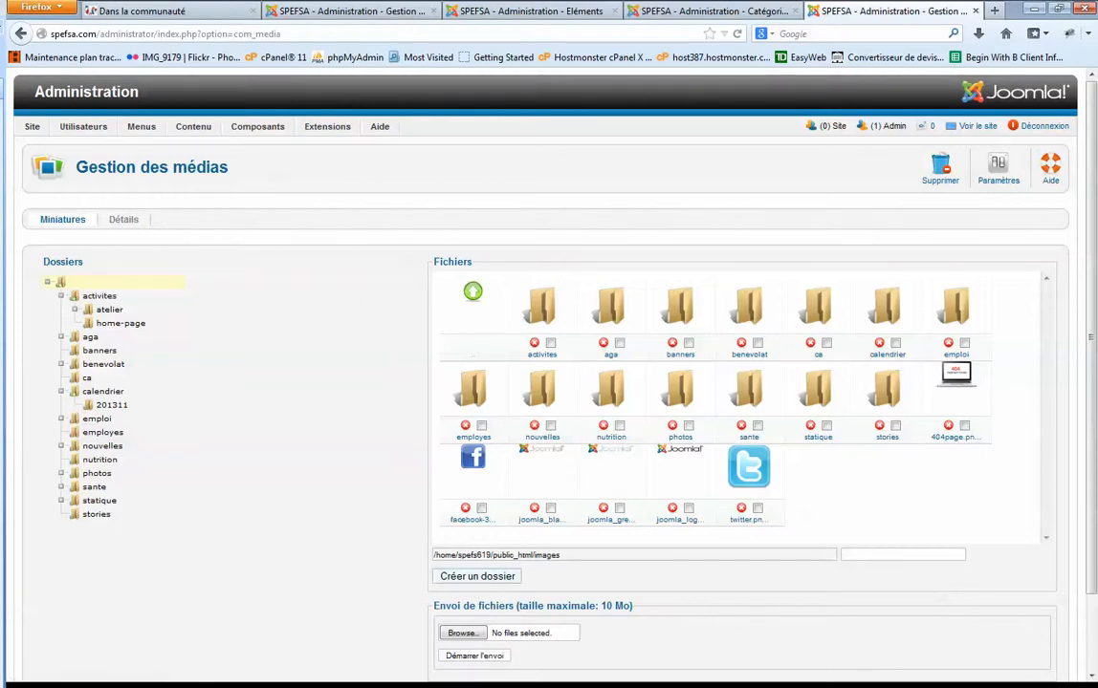
# - Create a new folder named evenements in the root images folder
pyautogui.click(476, 576)
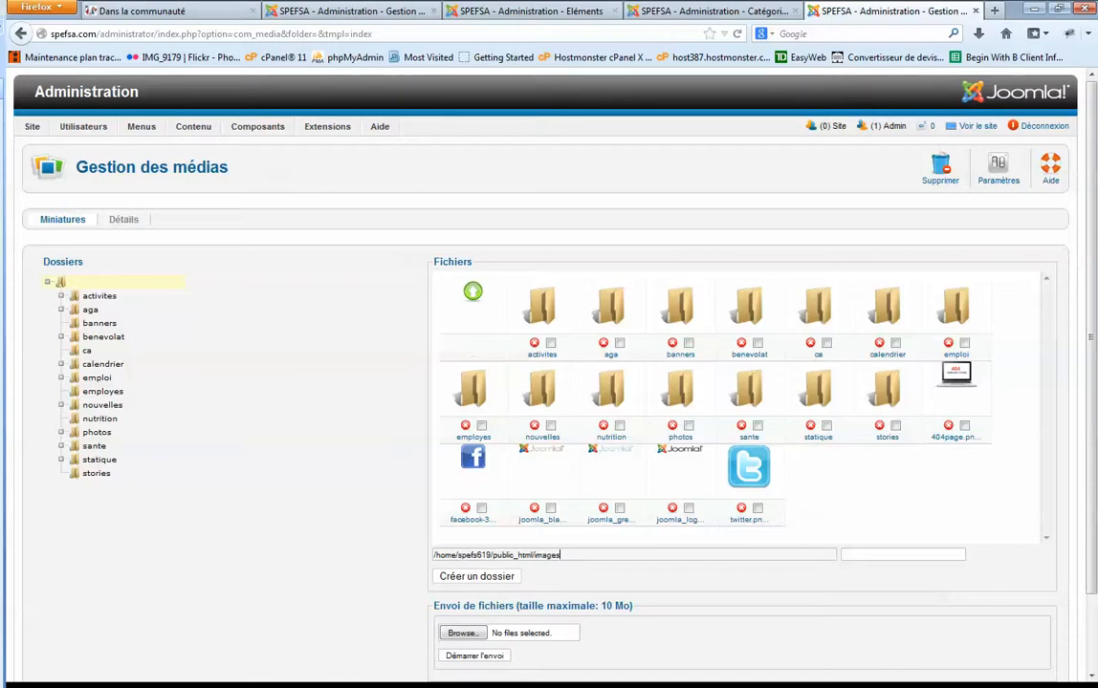
pyautogui.click(902, 555)
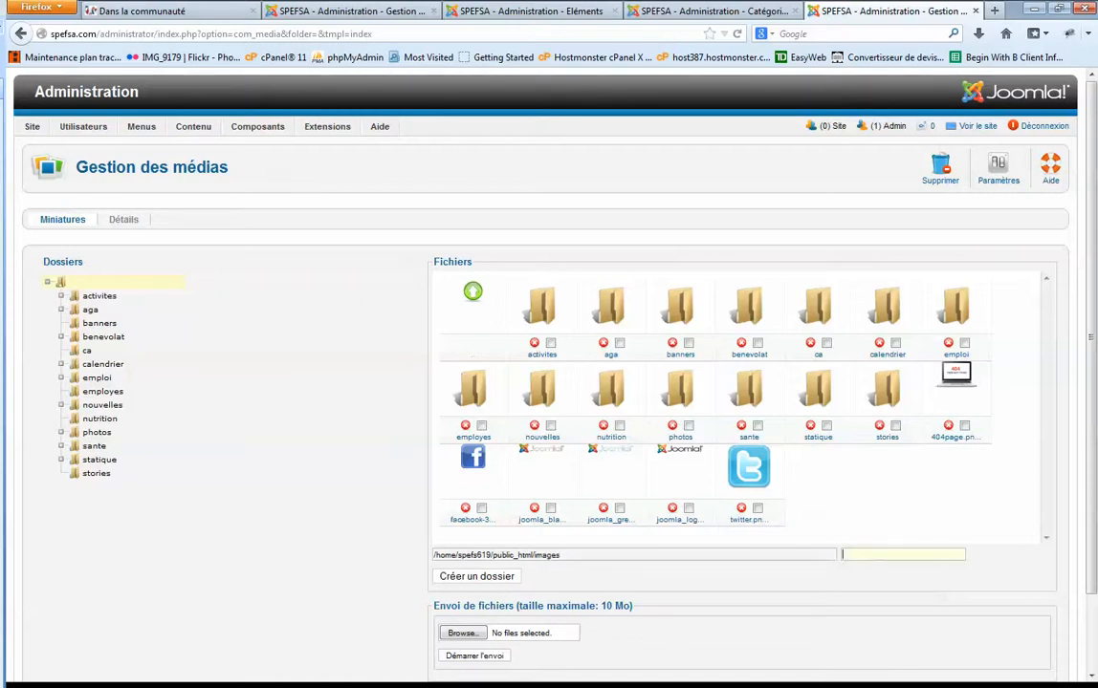
pyautogui.write('evene.ents')
pyautogui.press('BackSpace')
pyautogui.write('m')
pyautogui.press('Return')
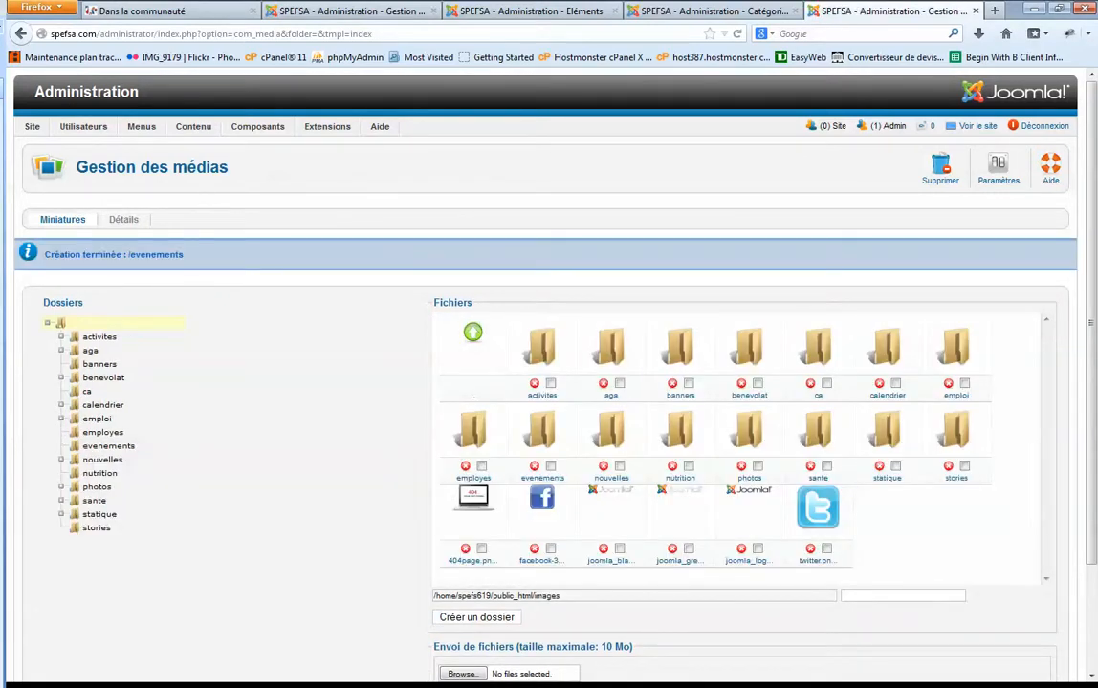
# - Create a subfolder named 201311 inside the evenements folder and open it
pyautogui.click(541, 432)
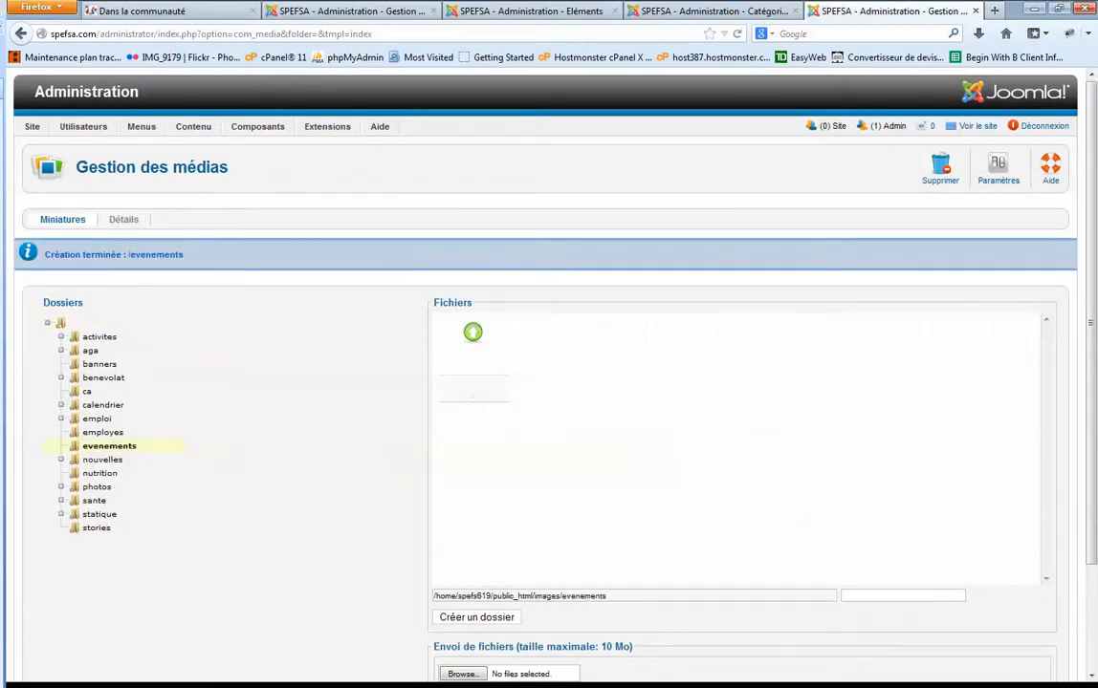
pyautogui.scroll(-3, 548, 382)
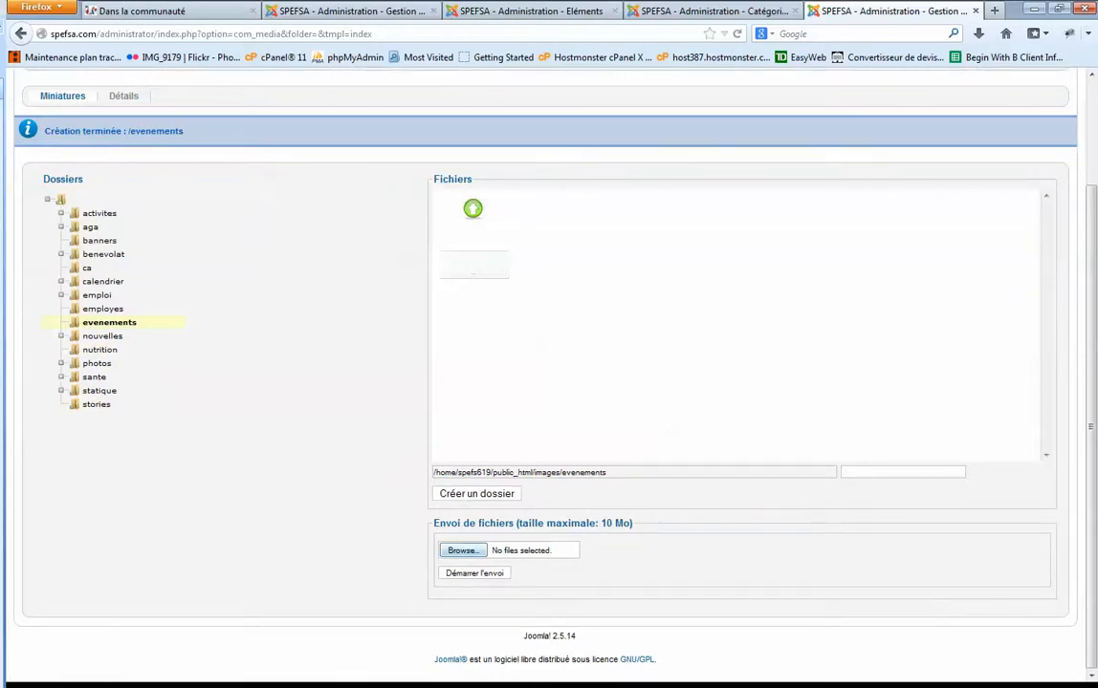
pyautogui.click(903, 472)
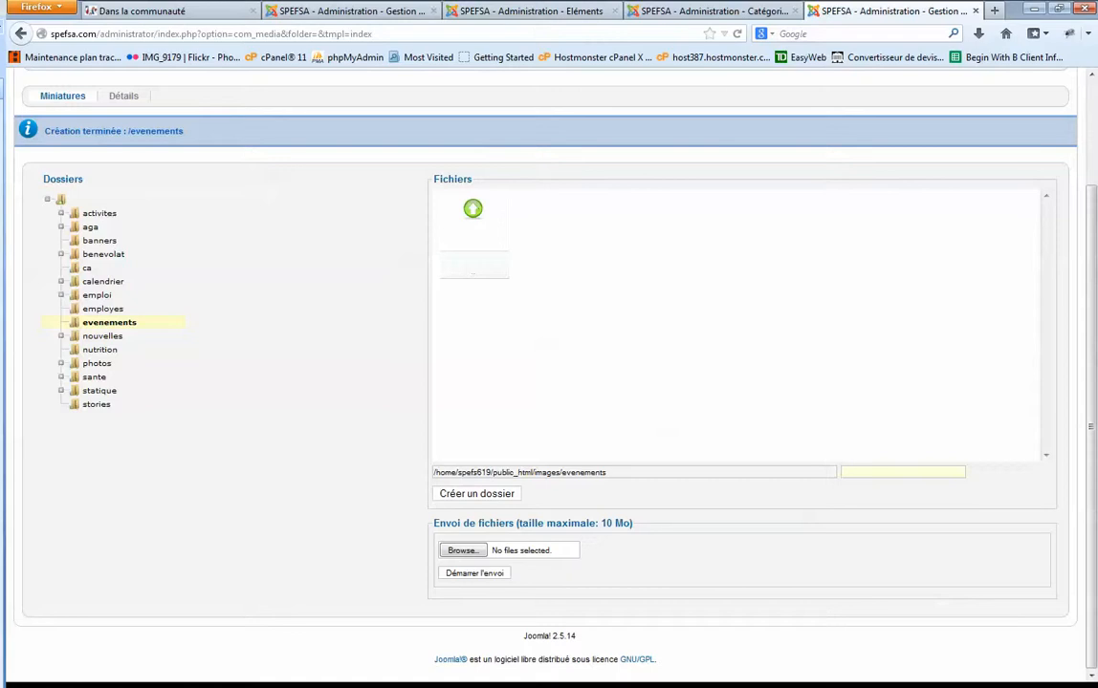
pyautogui.write('201311')
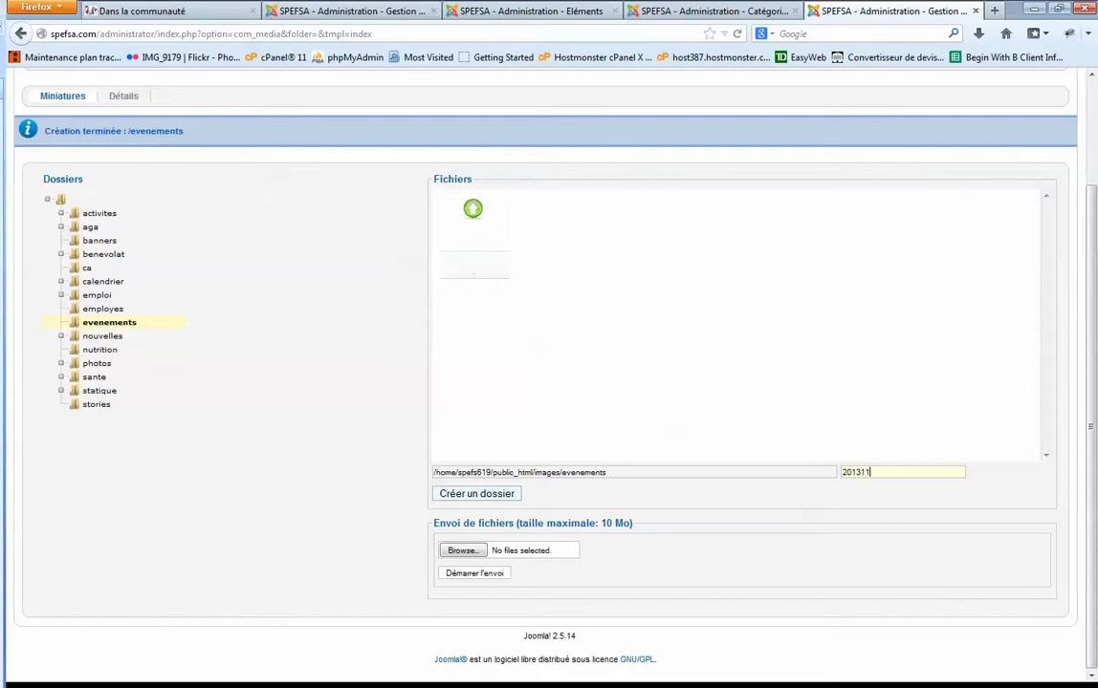
pyautogui.click(476, 494)
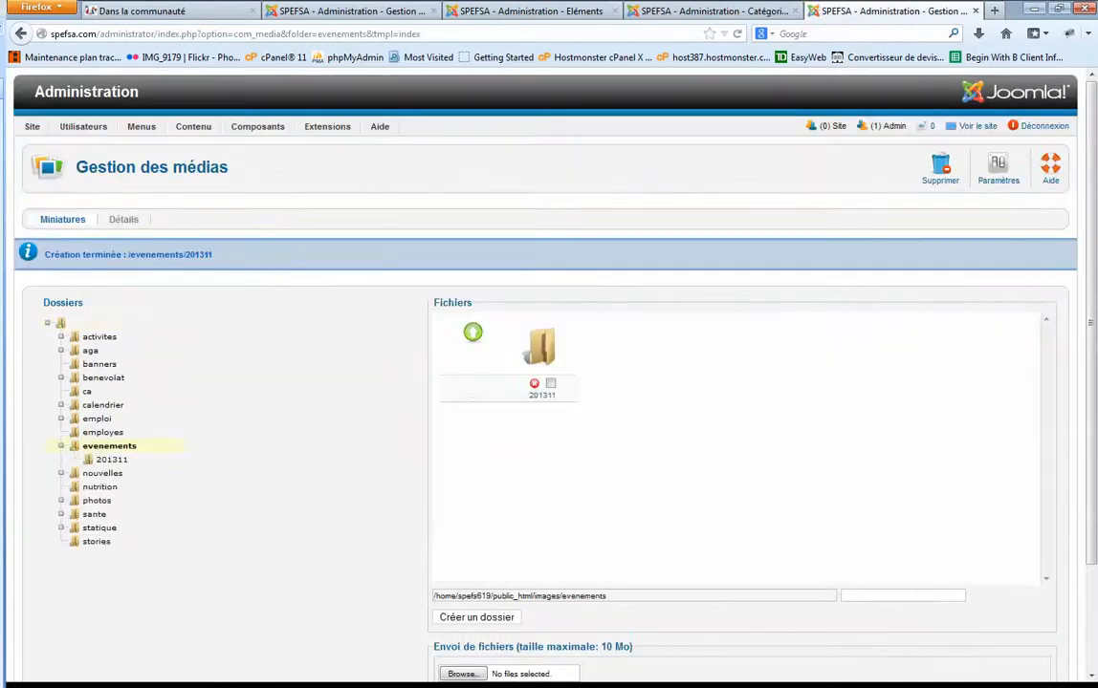
pyautogui.click(112, 460)
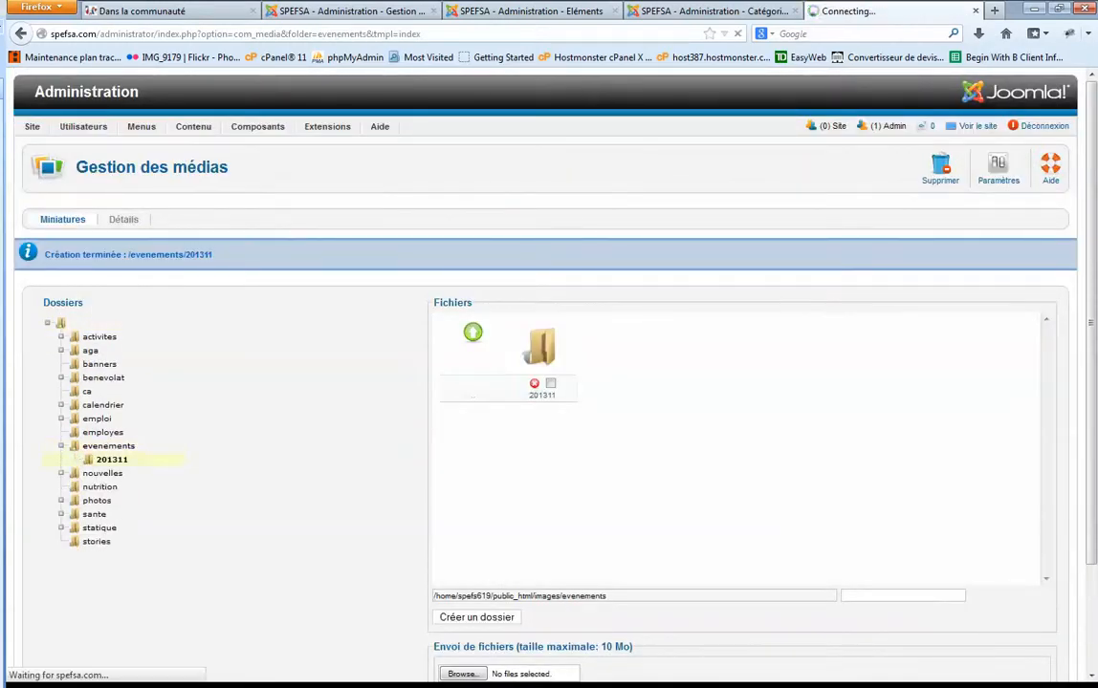
pyautogui.scroll(-3, 549, 382)
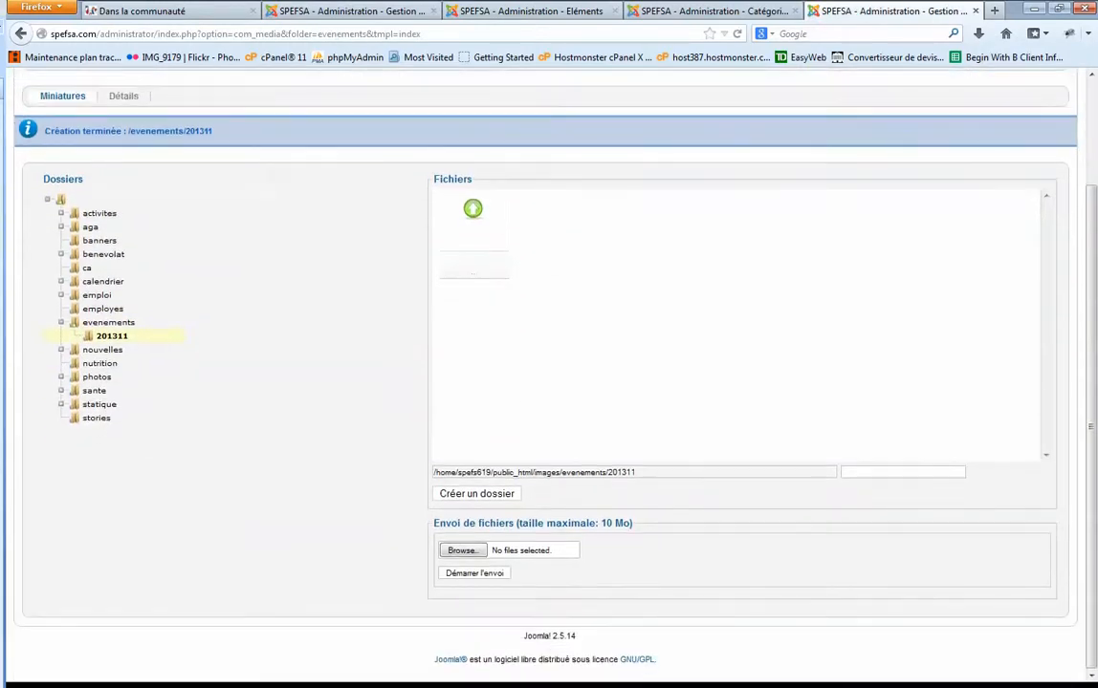
# - Try to choose the event files from the 20131104 folder in SPEFSA - HostPapa's ressources folder for upload
pyautogui.click(463, 551)
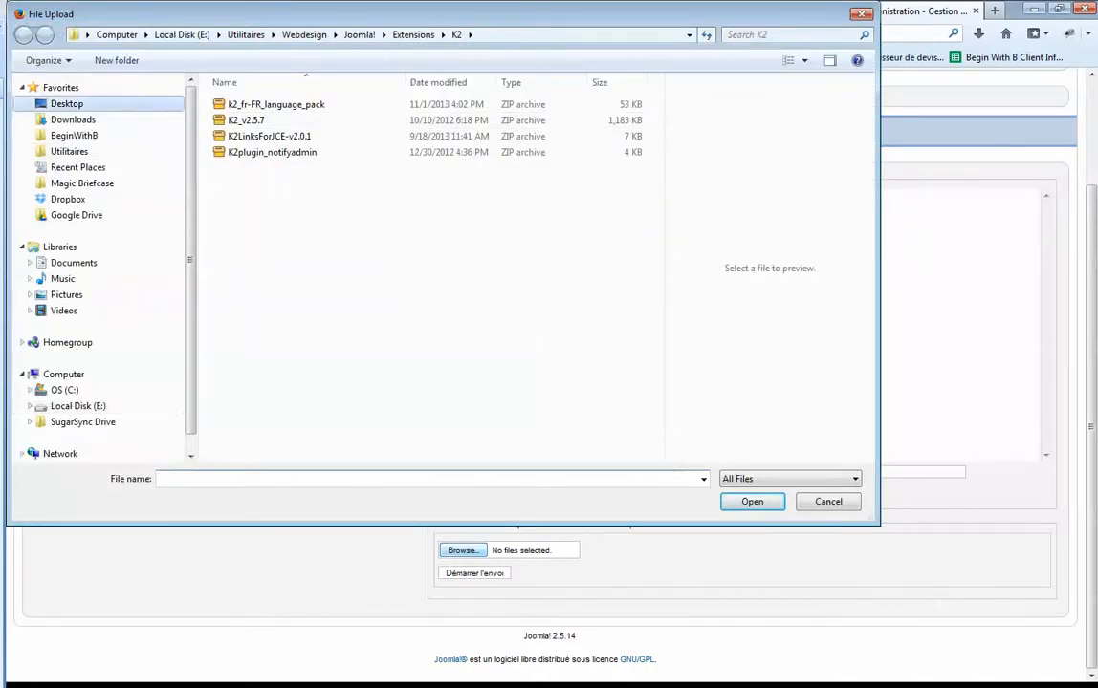
pyautogui.click(67, 103)
pyautogui.click(497, 310)
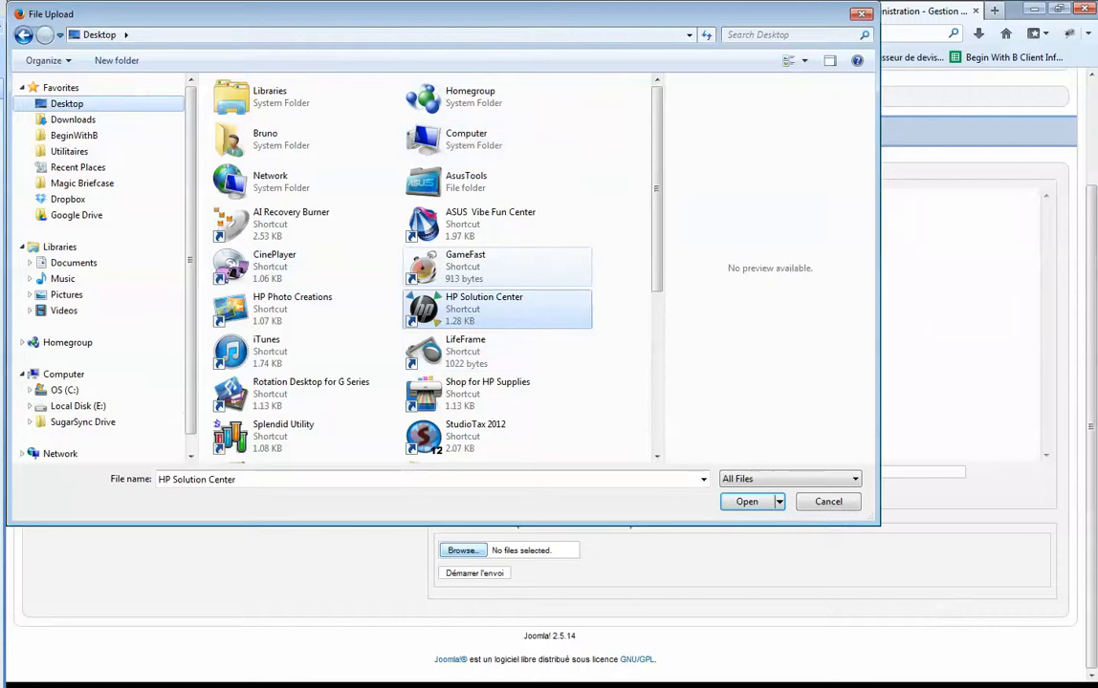
pyautogui.click(498, 272)
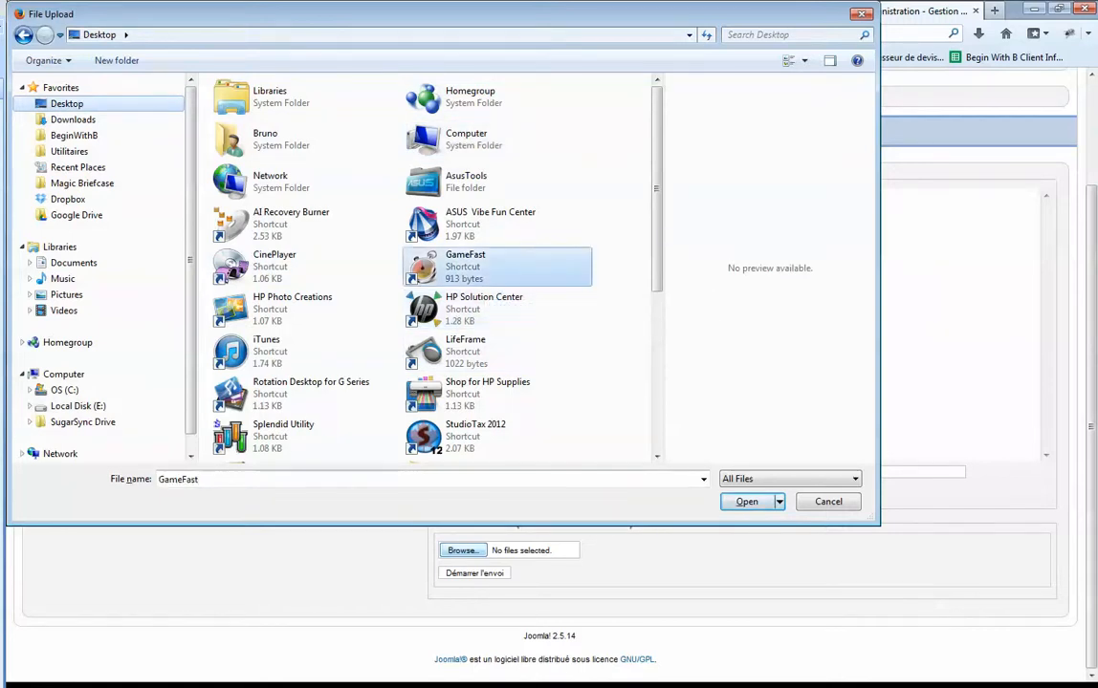
pyautogui.press('pagedown')
pyautogui.doubleClick(285, 438)
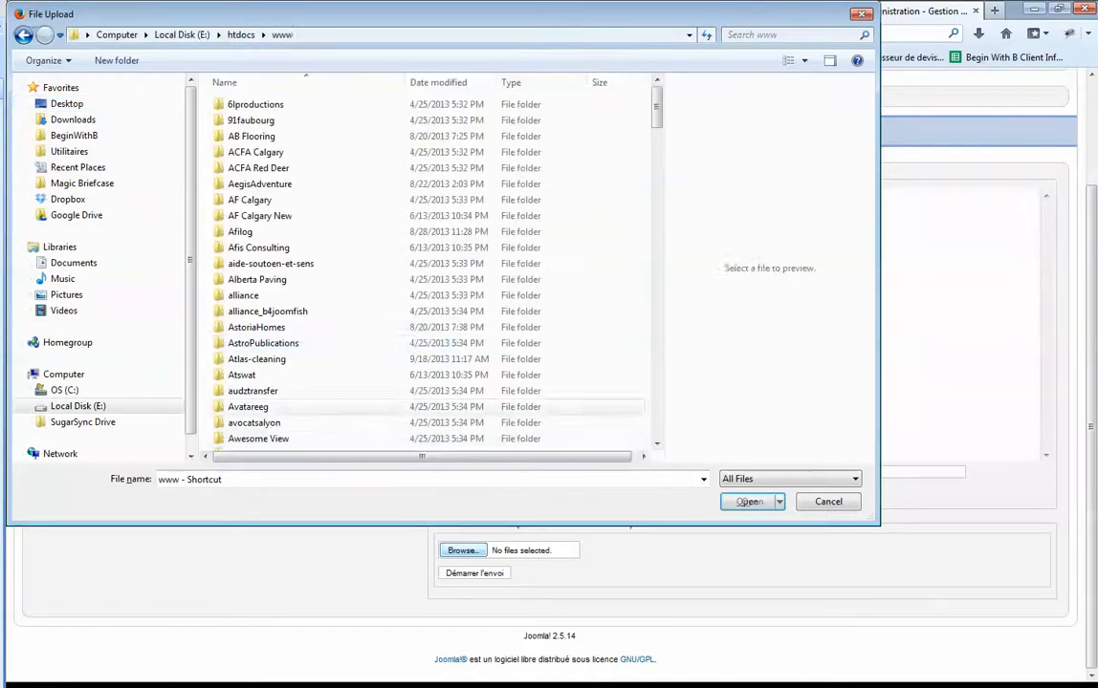
pyautogui.write('sp')
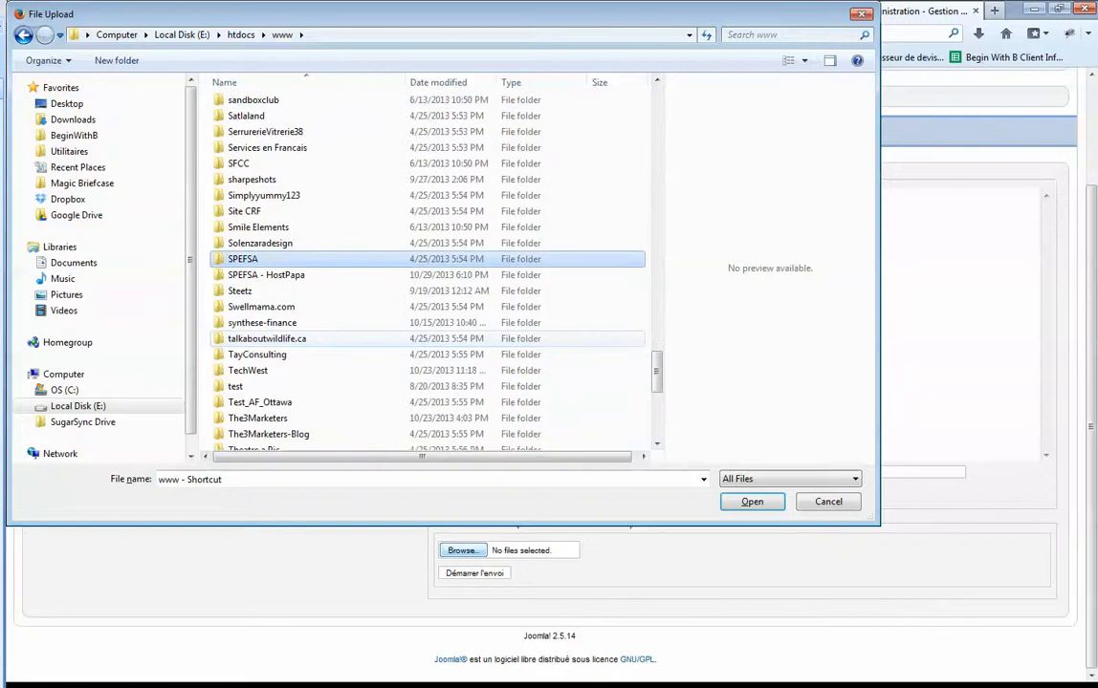
pyautogui.doubleClick(273, 275)
pyautogui.doubleClick(250, 200)
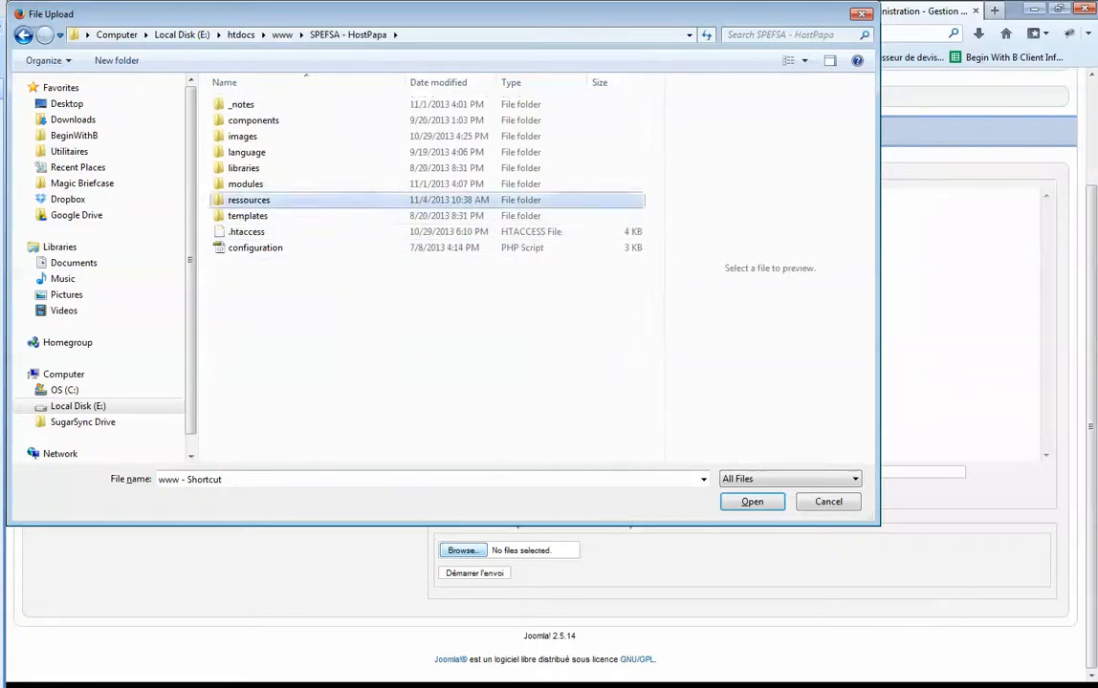
pyautogui.doubleClick(245, 105)
pyautogui.moveTo(355, 229); pyautogui.dragTo(218, 75)
pyautogui.press('Return')
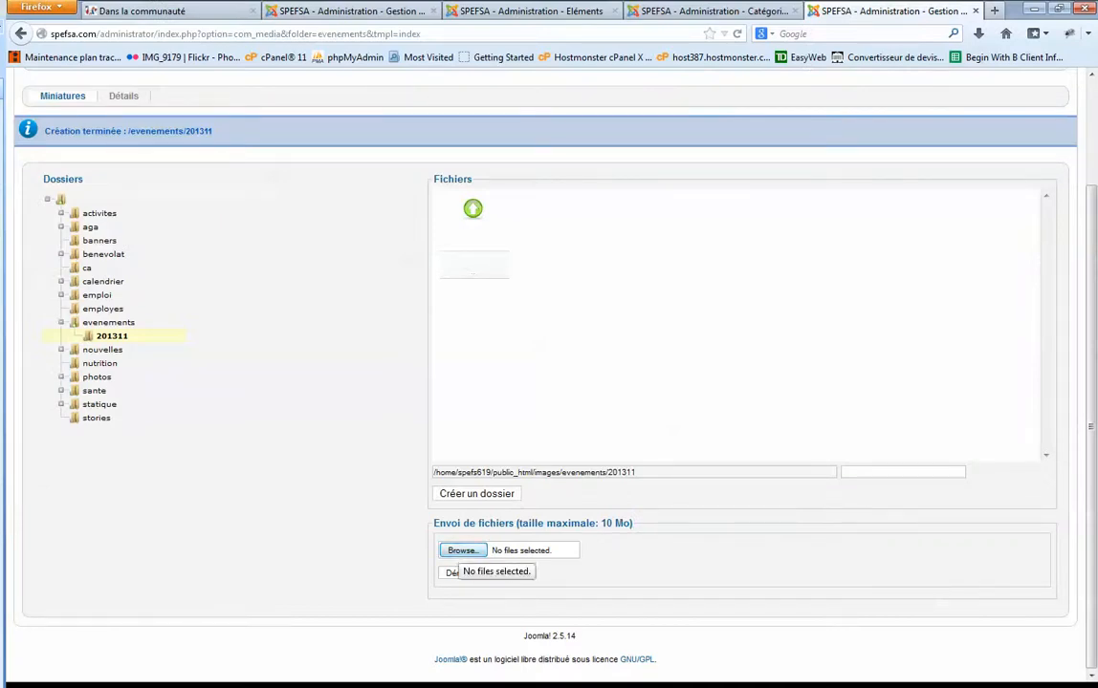
# - Upload 20131011_Colloque_Le Franco.pdf from E:\htdocs\www\SPEFSA - HostPapa\ressources\20131104 into the evenements/201311 folder
pyautogui.click(463, 551)
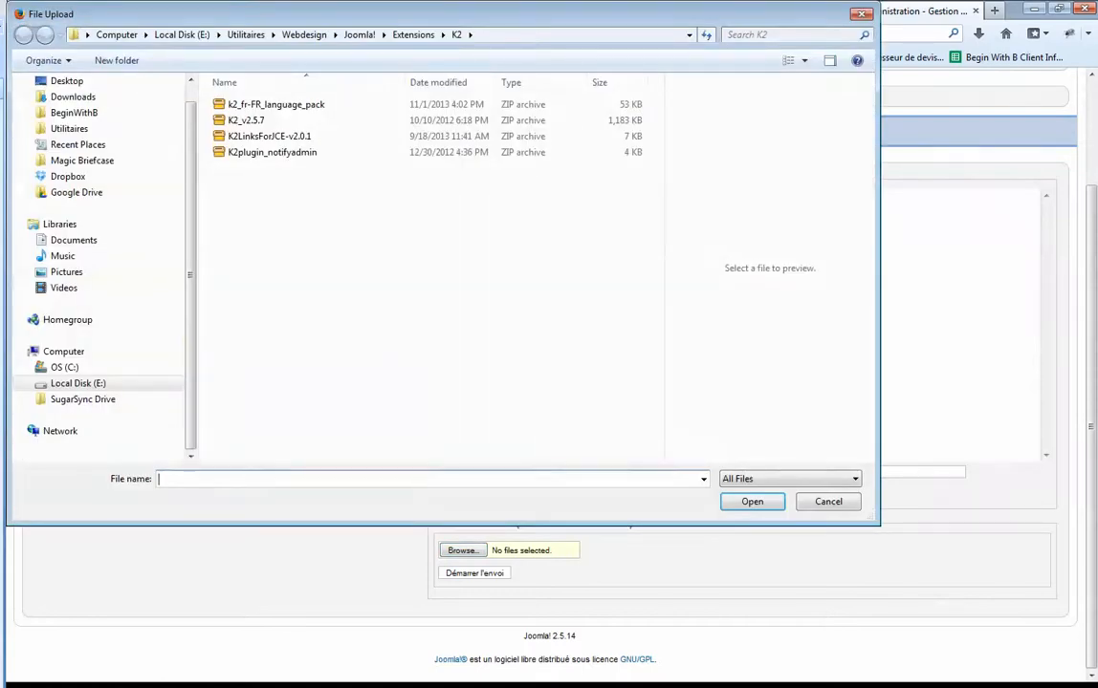
pyautogui.hotkey('alt', 'Tab')
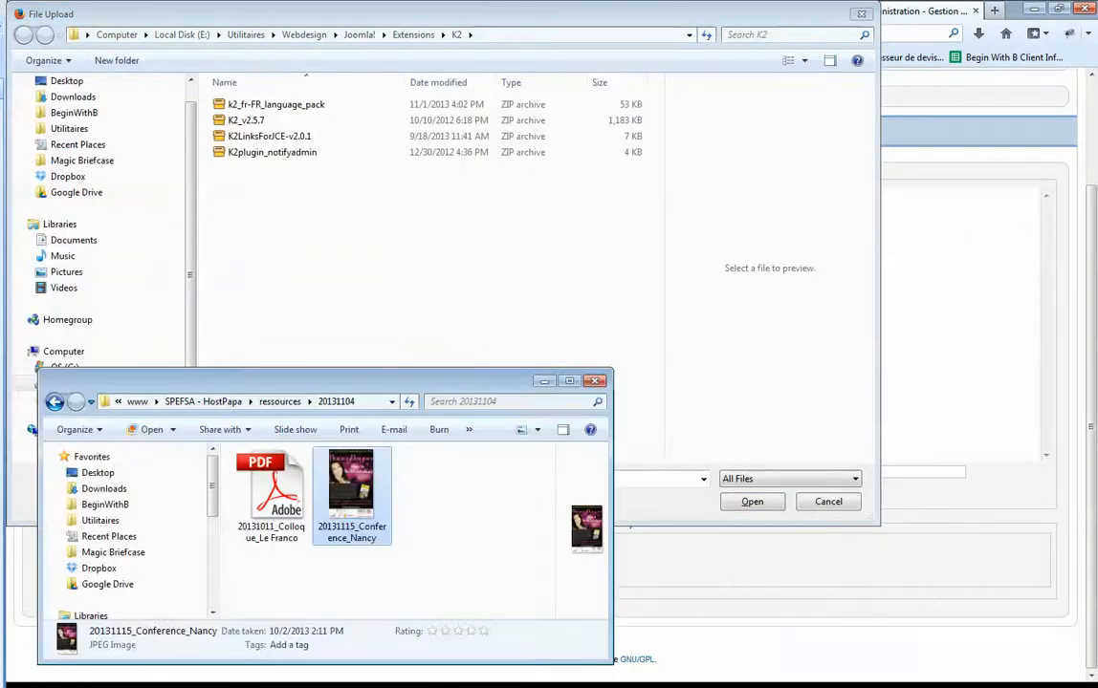
pyautogui.click(371, 401)
pyautogui.hotkey('ctrl', 'c')
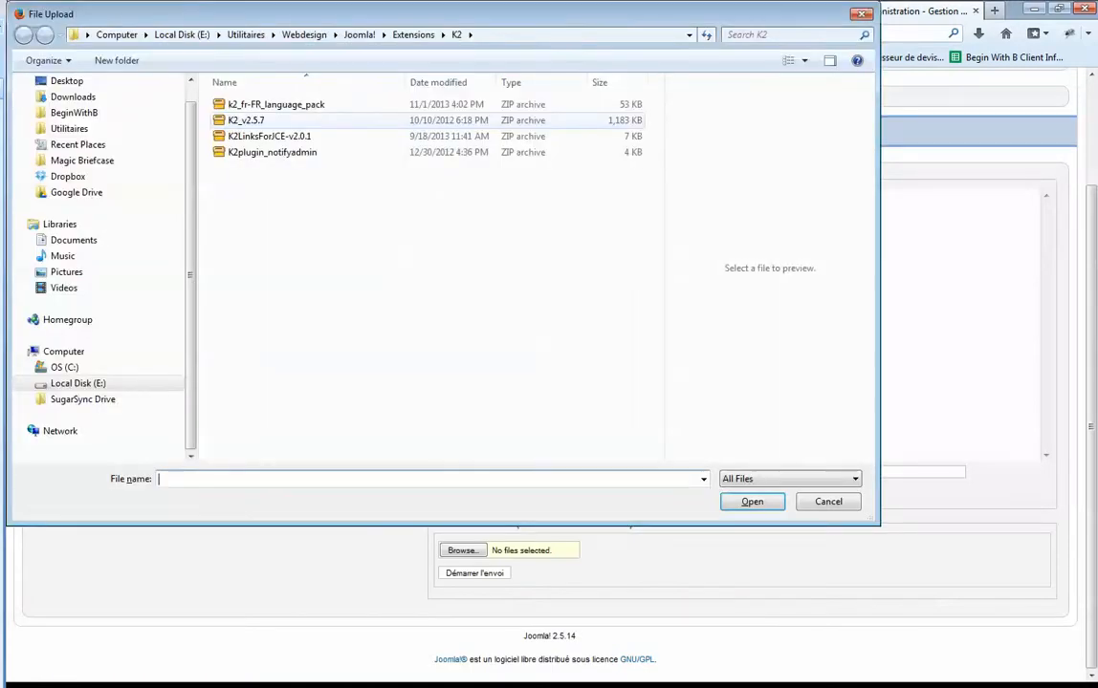
pyautogui.click(378, 34)
pyautogui.hotkey('ctrl', 'v')
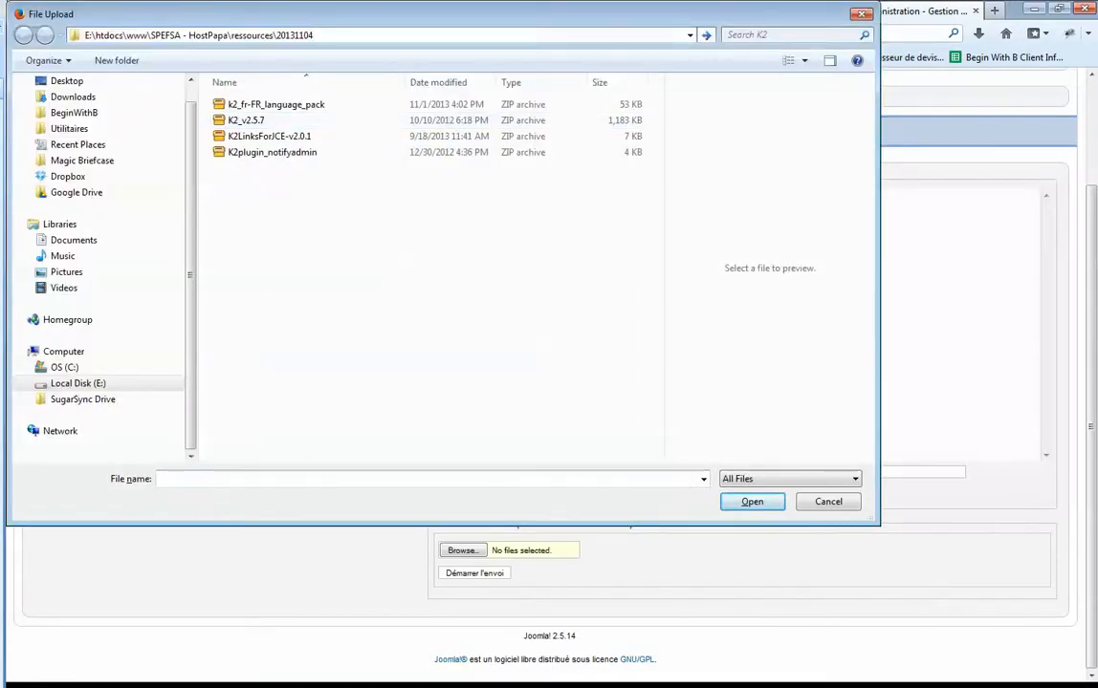
pyautogui.press('Return')
pyautogui.click(249, 127)
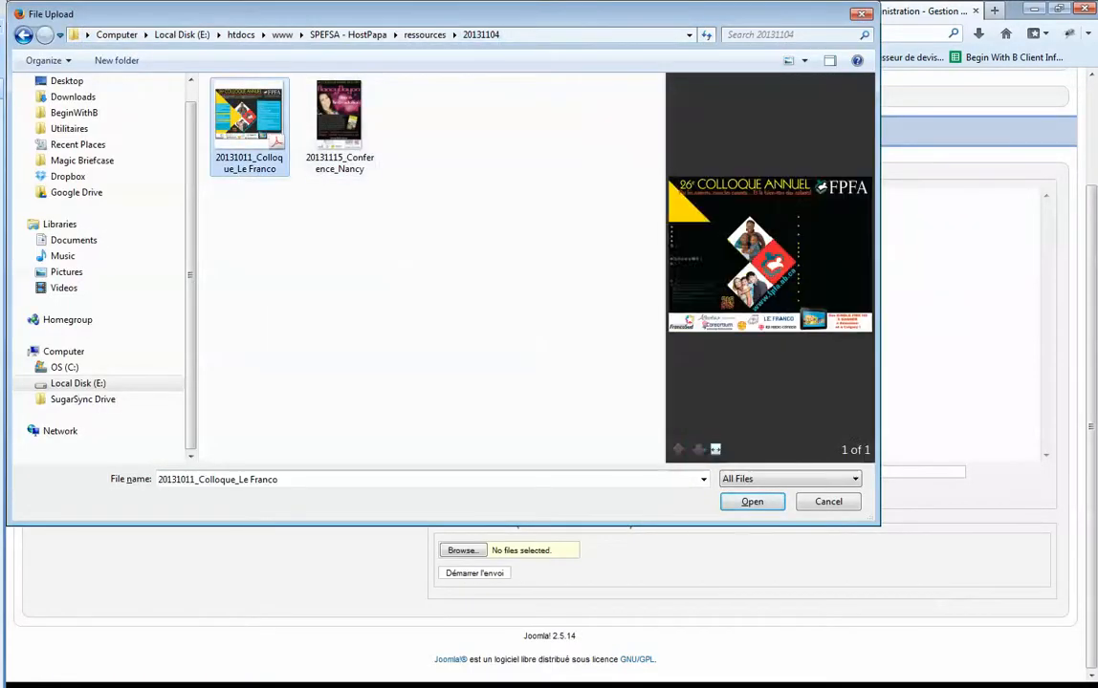
pyautogui.press('Return')
pyautogui.click(474, 574)
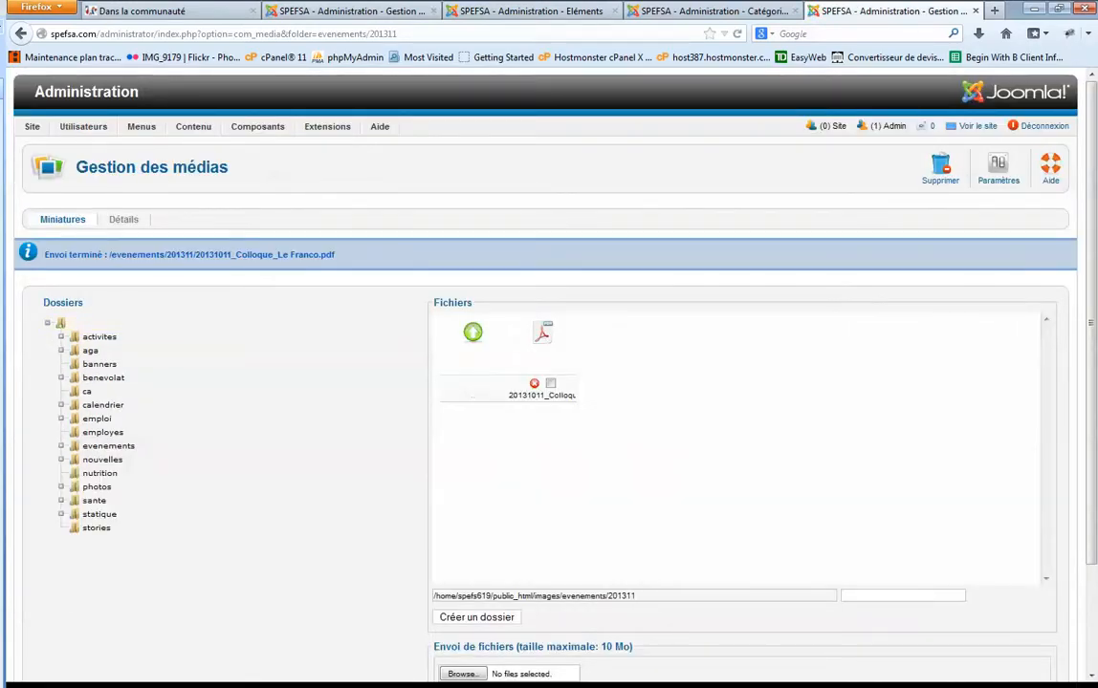
# - Upload the image 20131115_Conference_Nancy.jpg from the same local folder into evenements/201311
pyautogui.scroll(-3, 545, 382)
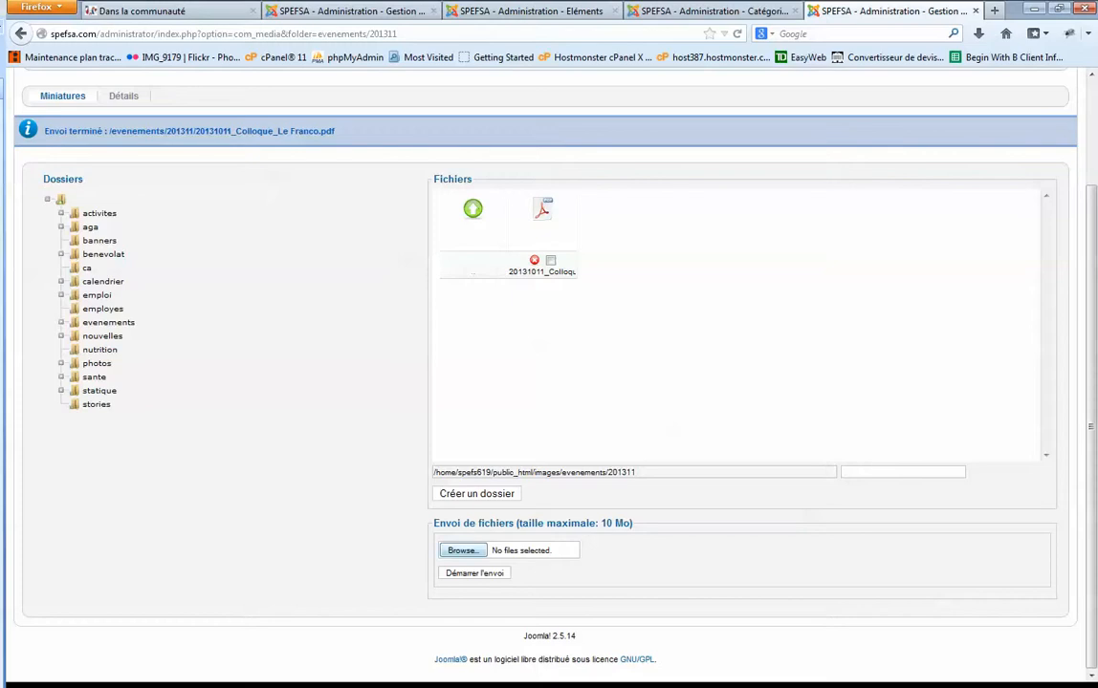
pyautogui.click(463, 551)
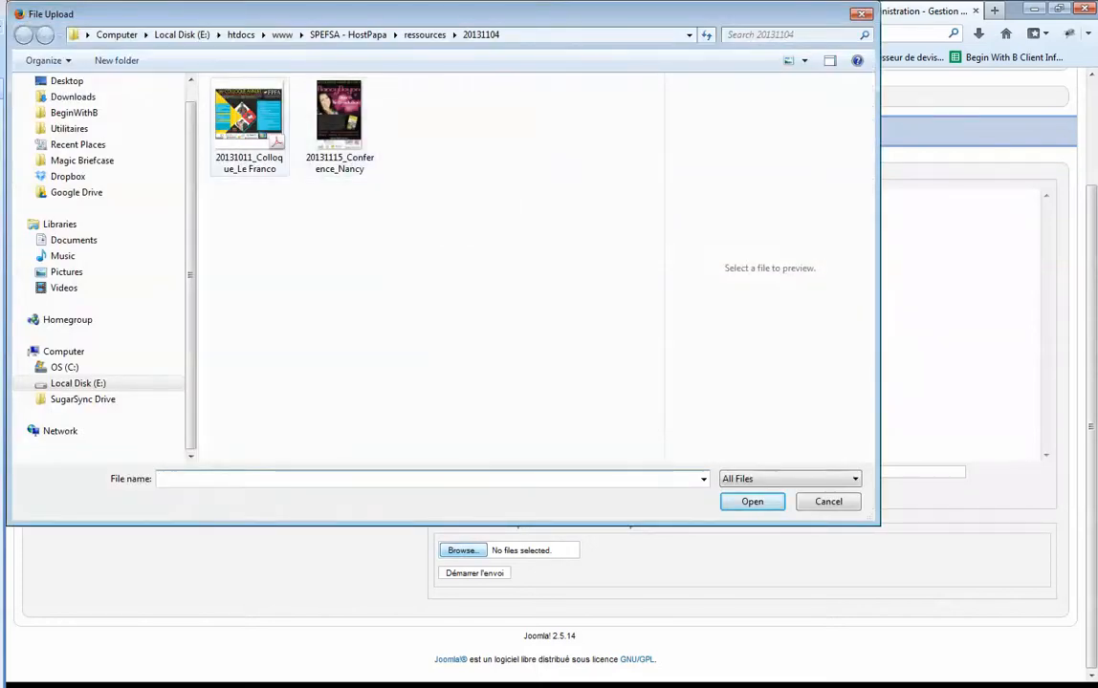
pyautogui.click(339, 124)
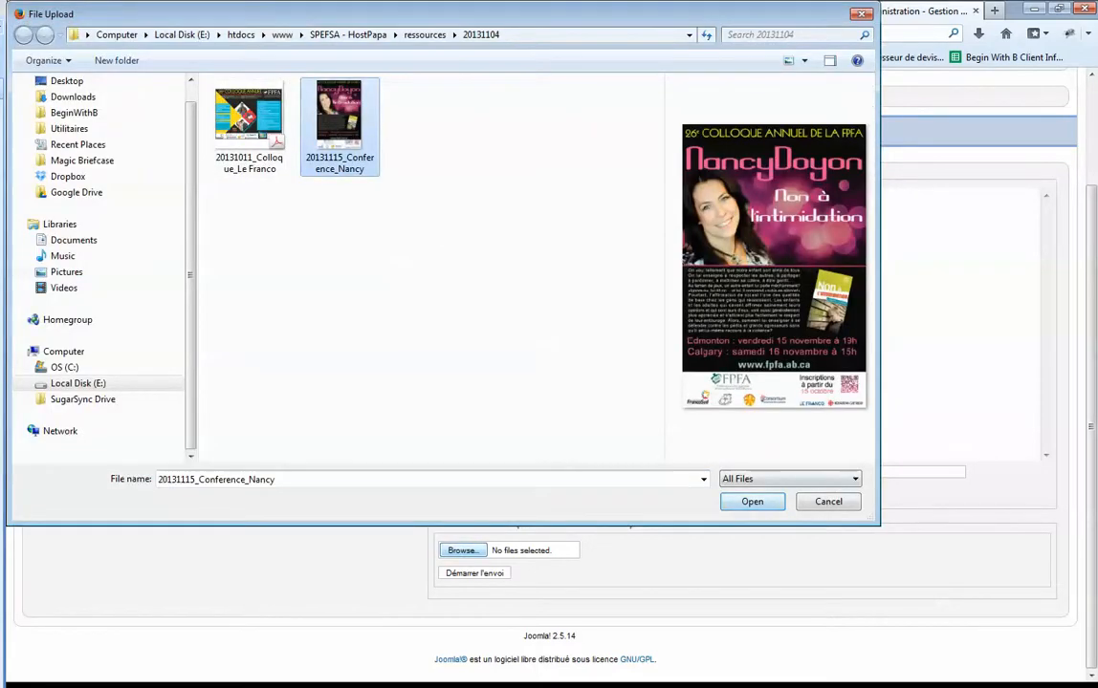
pyautogui.click(752, 501)
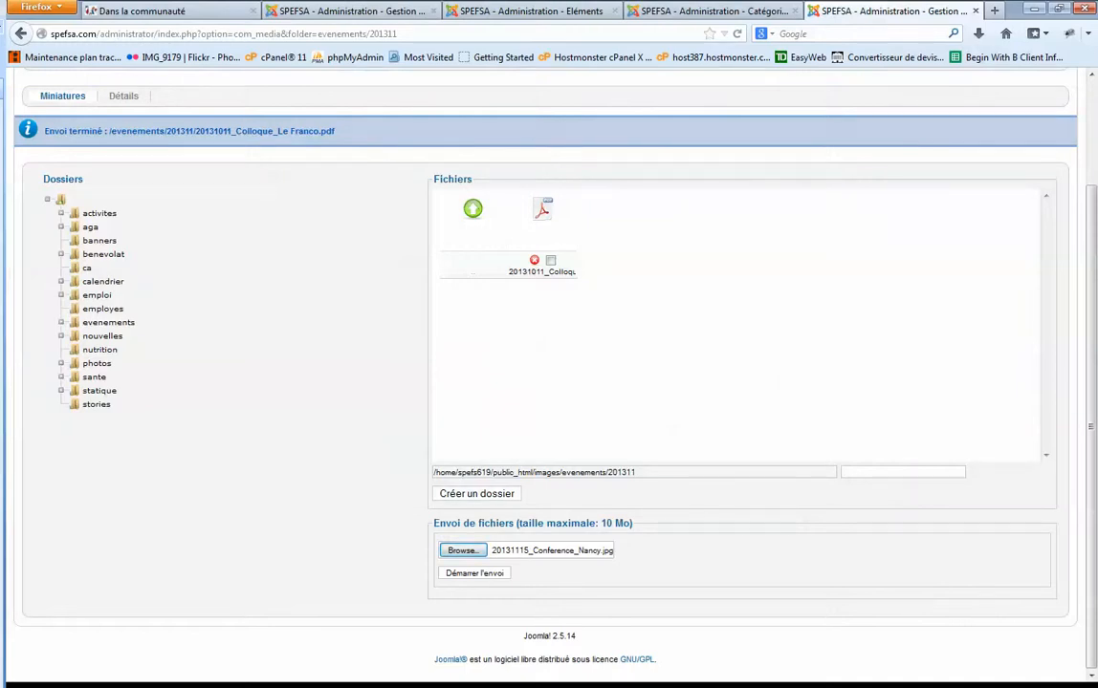
pyautogui.click(475, 573)
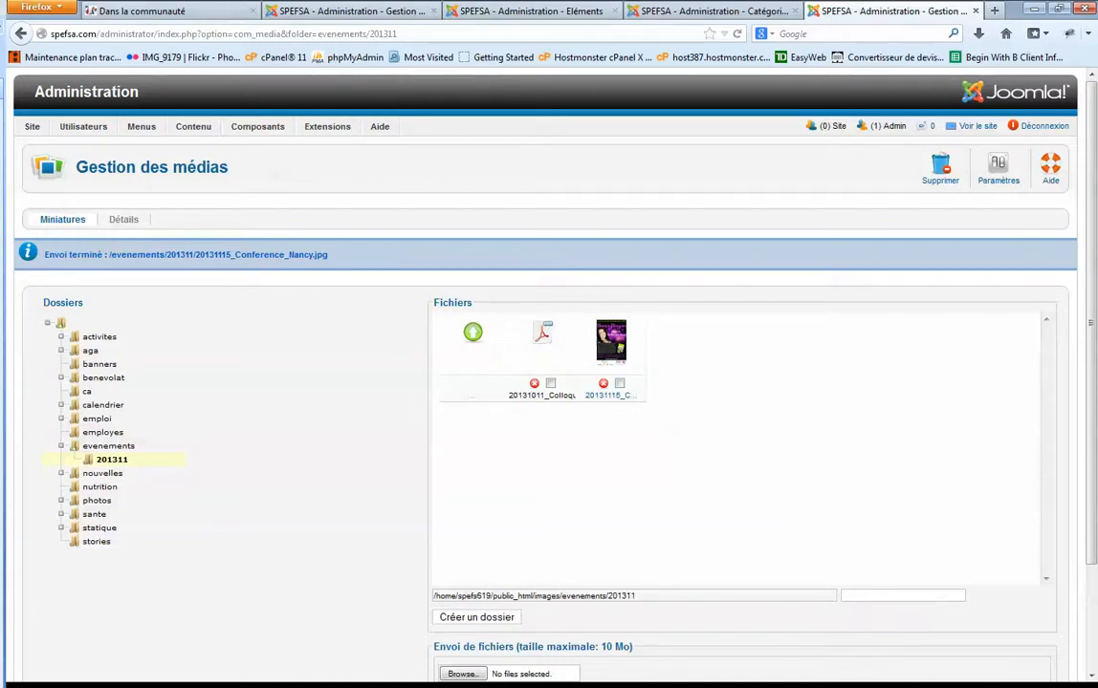
# - Examine the event on the site's Dans la communauté page, along with the K2 category and item lists
pyautogui.click(143, 10)
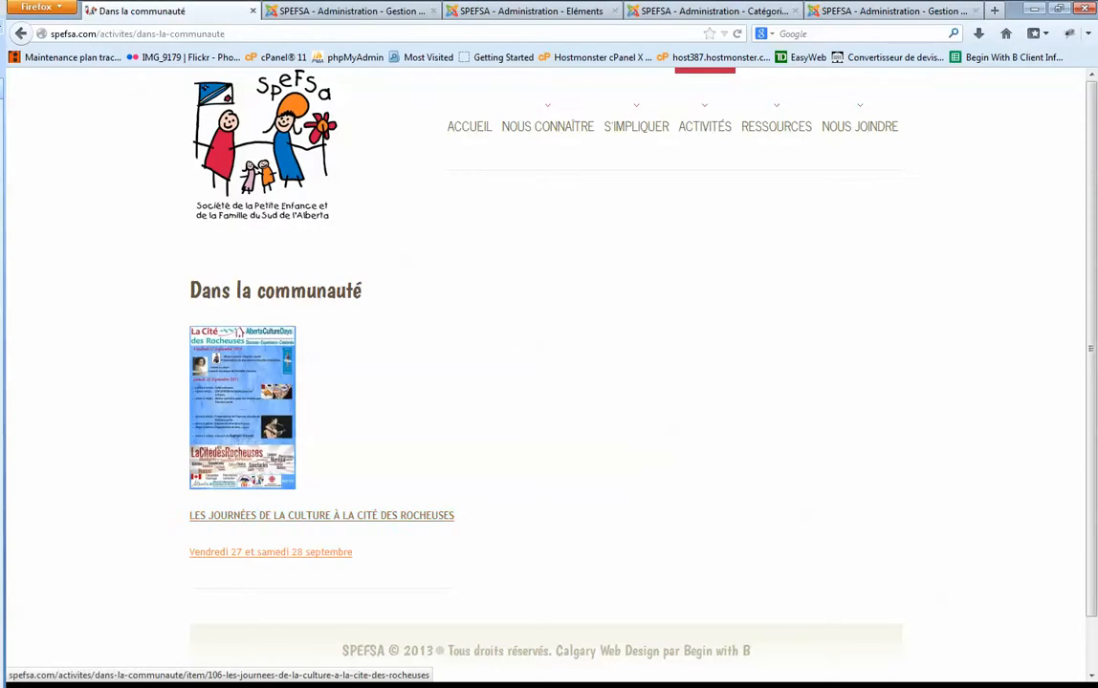
pyautogui.moveTo(636, 126)
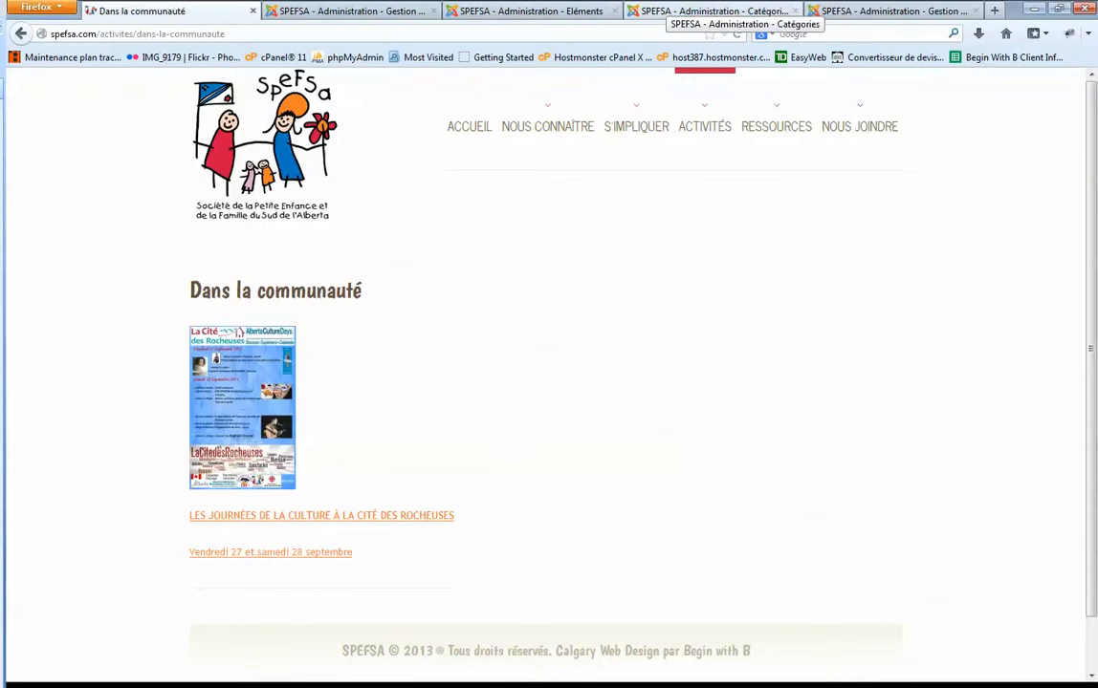
pyautogui.click(712, 12)
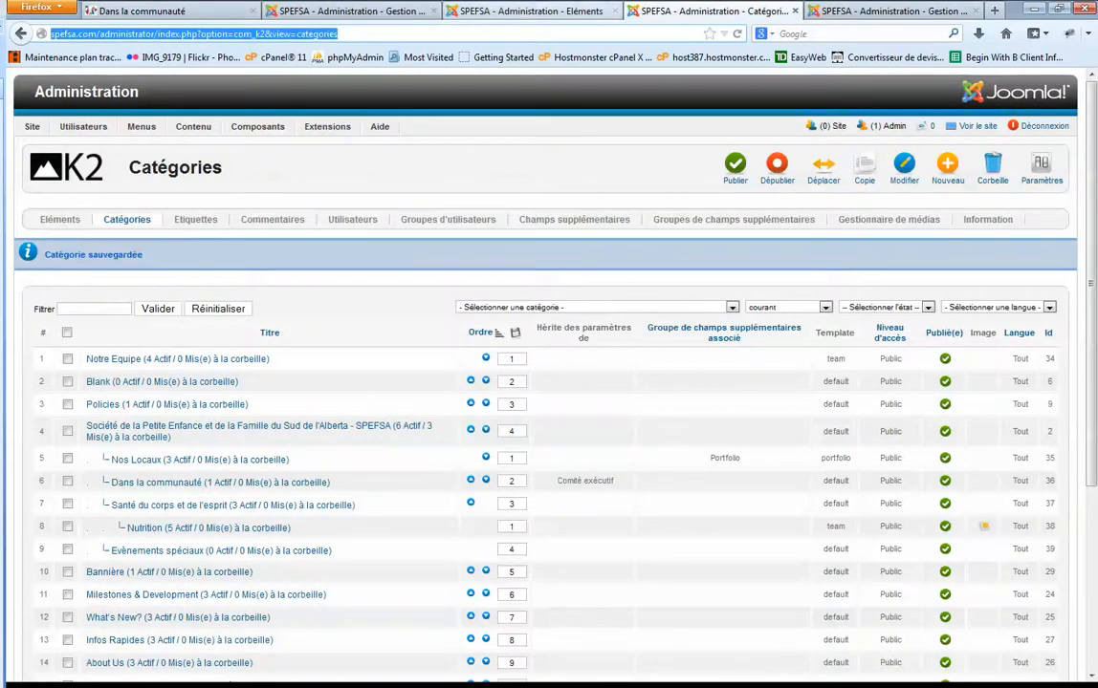
pyautogui.click(531, 11)
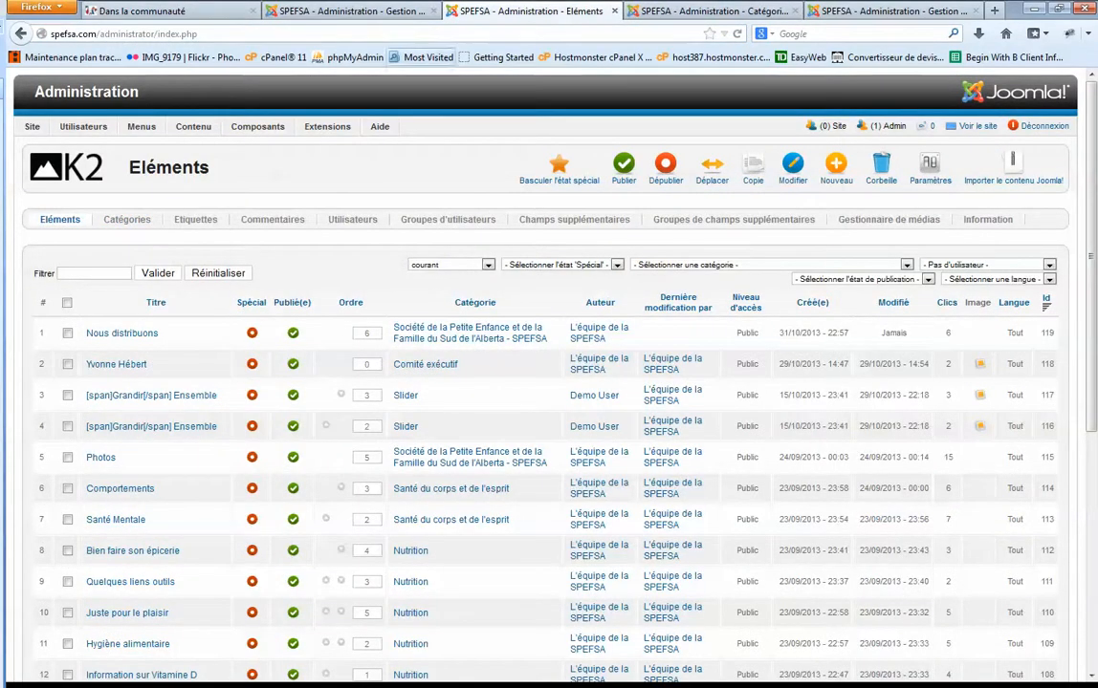
pyautogui.scroll(-2, 548, 430)
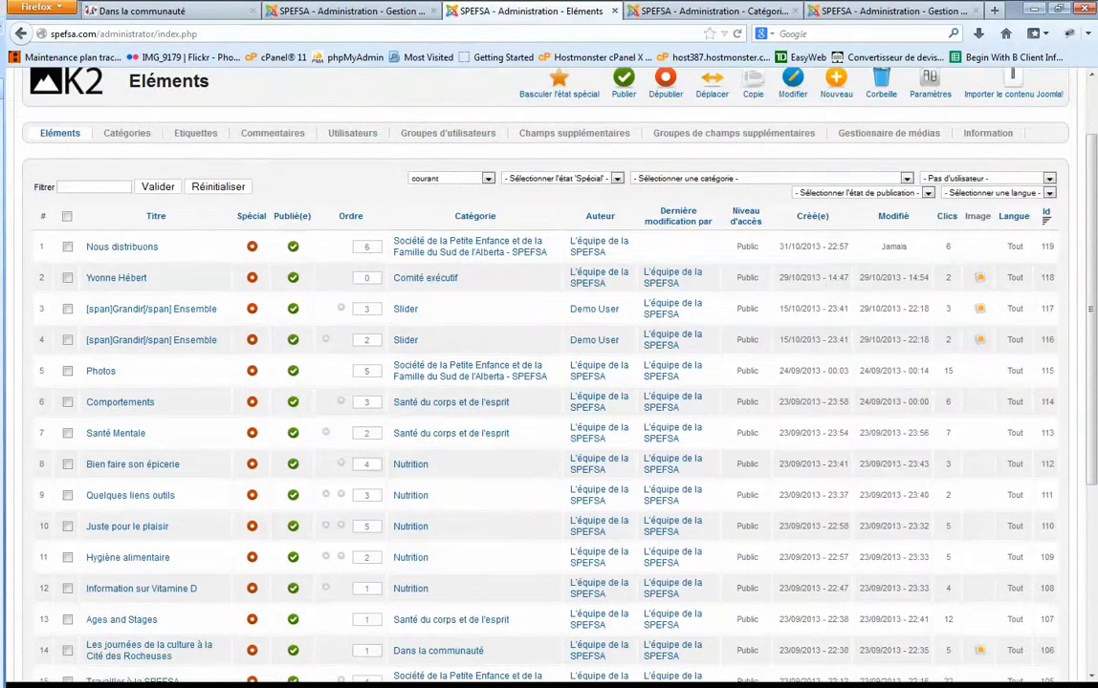
pyautogui.scroll(2, 549, 430)
# - Reload the K2 items list and filter it to the Dans la communauté category
pyautogui.moveTo(257, 126)
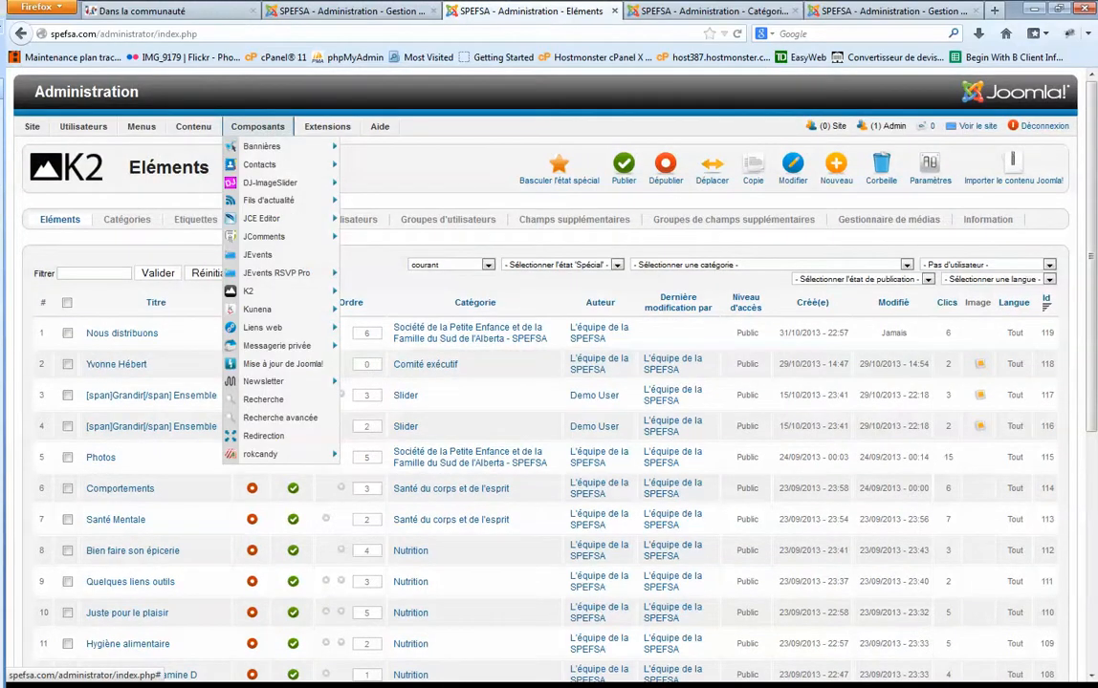
pyautogui.moveTo(250, 292)
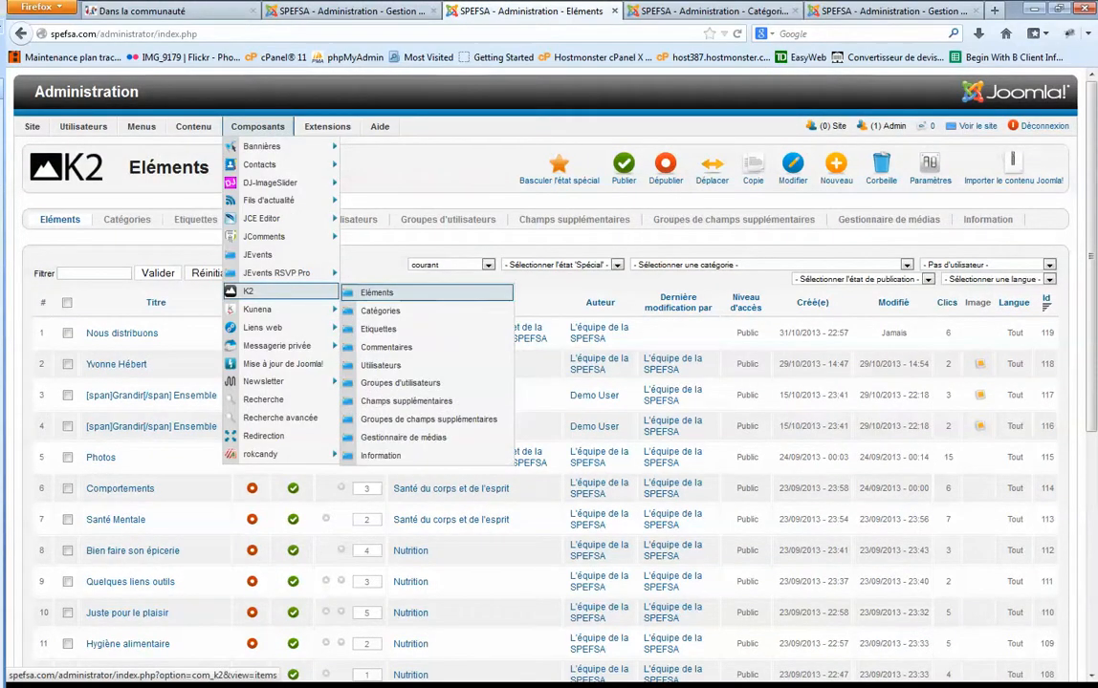
pyautogui.click(382, 292)
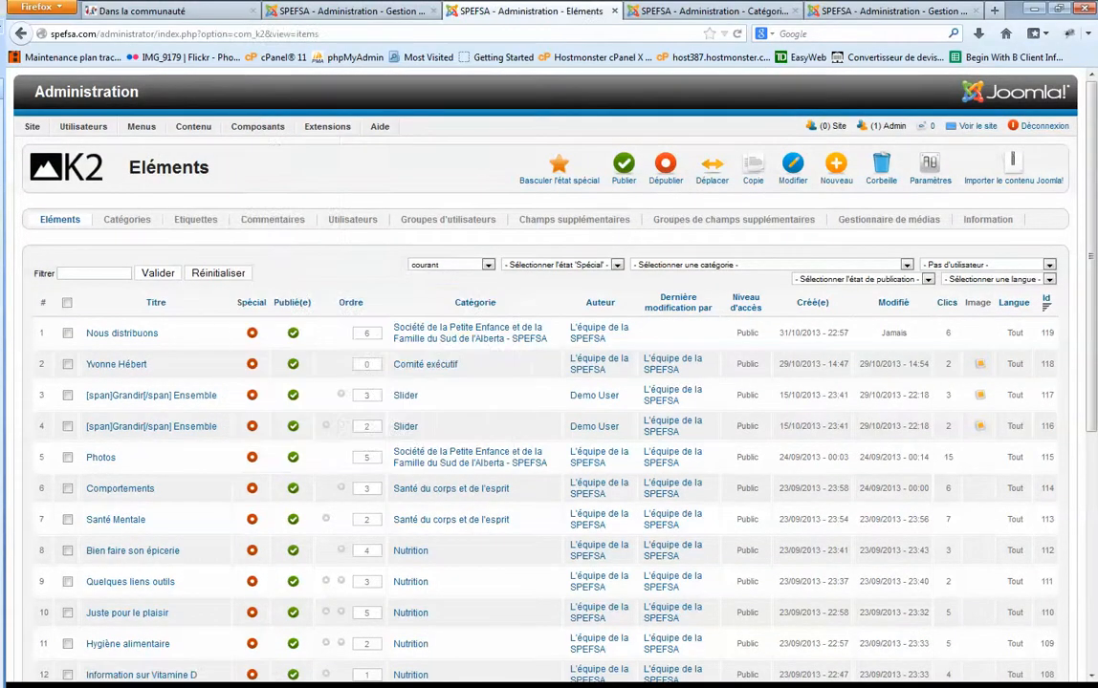
pyautogui.scroll(-3, 549, 382)
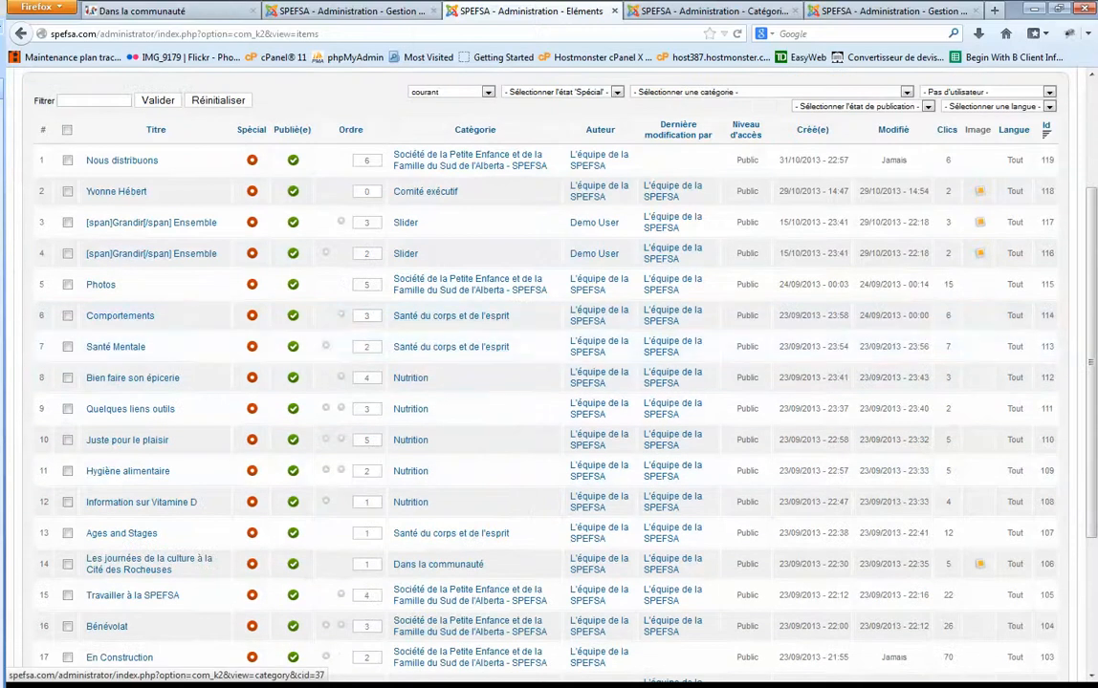
pyautogui.scroll(3, 548, 382)
pyautogui.click(773, 264)
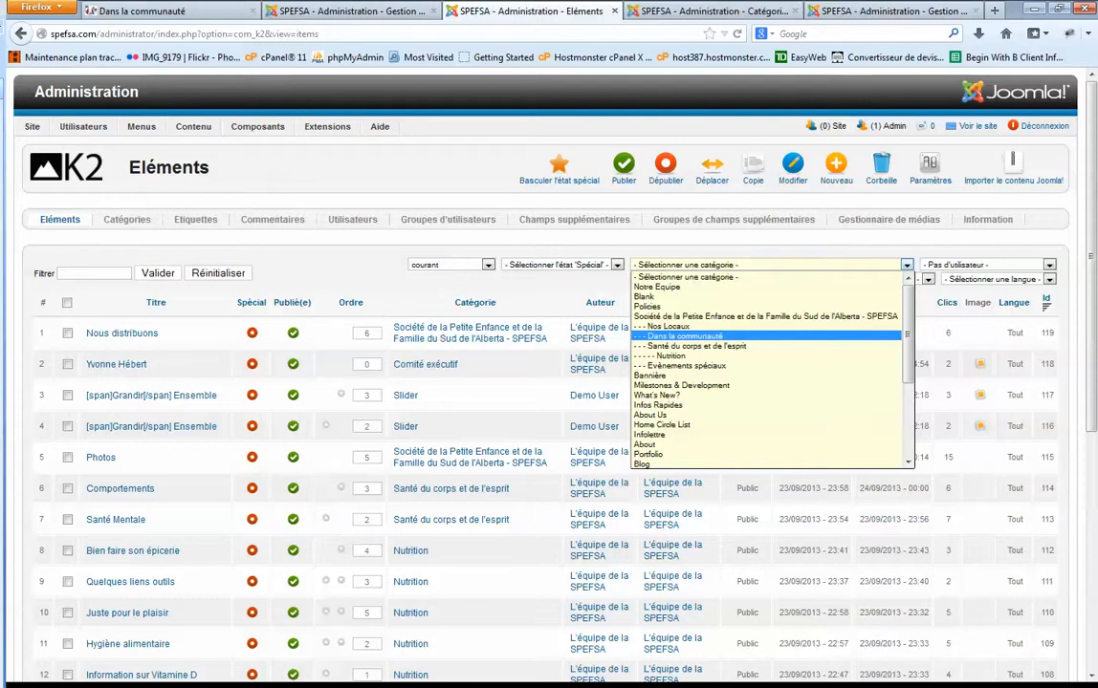
pyautogui.click(685, 337)
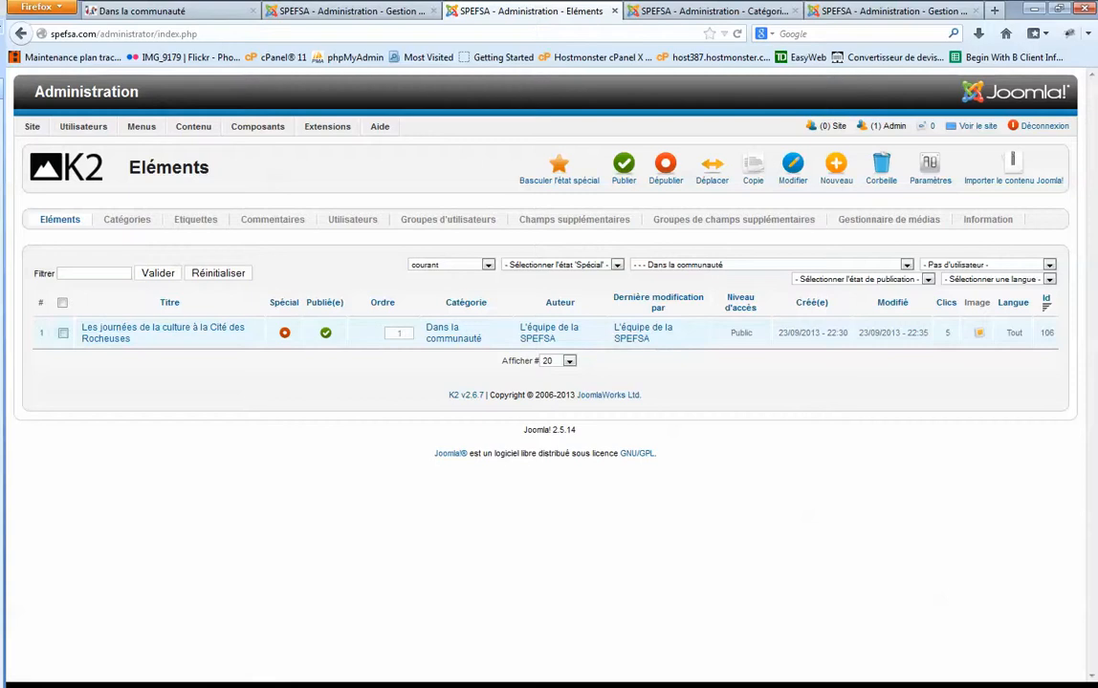
# - Copy the item Les journées de la culture à la Cité des Rocheuses and open the copy for editing
pyautogui.click(63, 334)
pyautogui.click(754, 170)
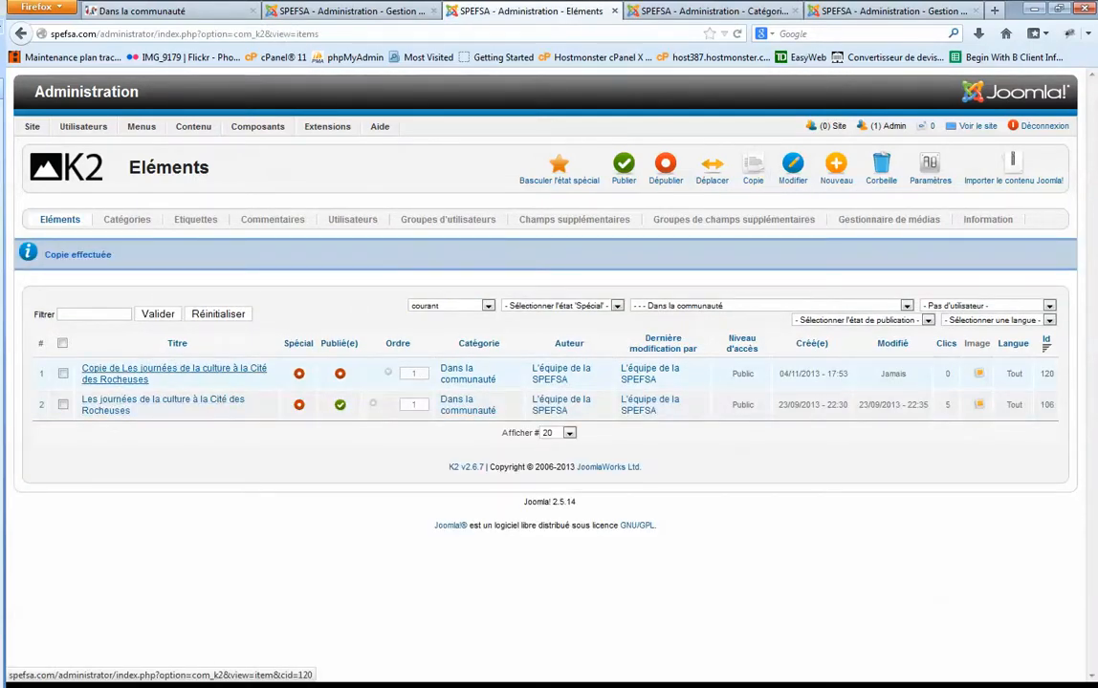
pyautogui.click(174, 369)
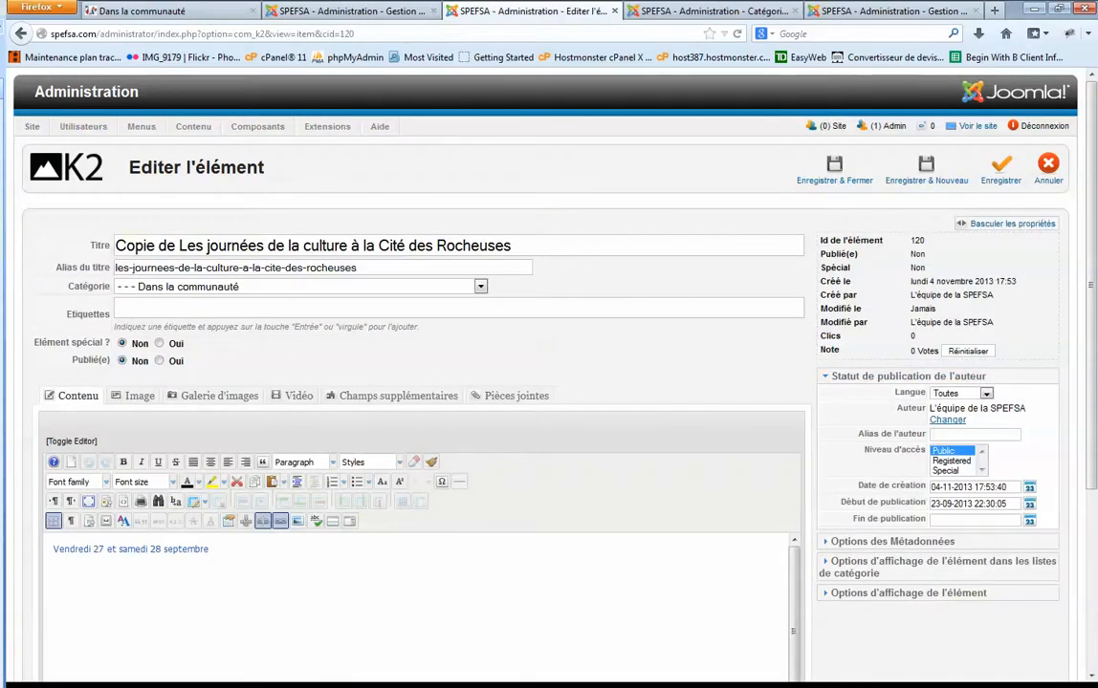
# - Change the copied item's title to "26e Colloque Annuel - FPFA"
pyautogui.tripleClick(189, 246)
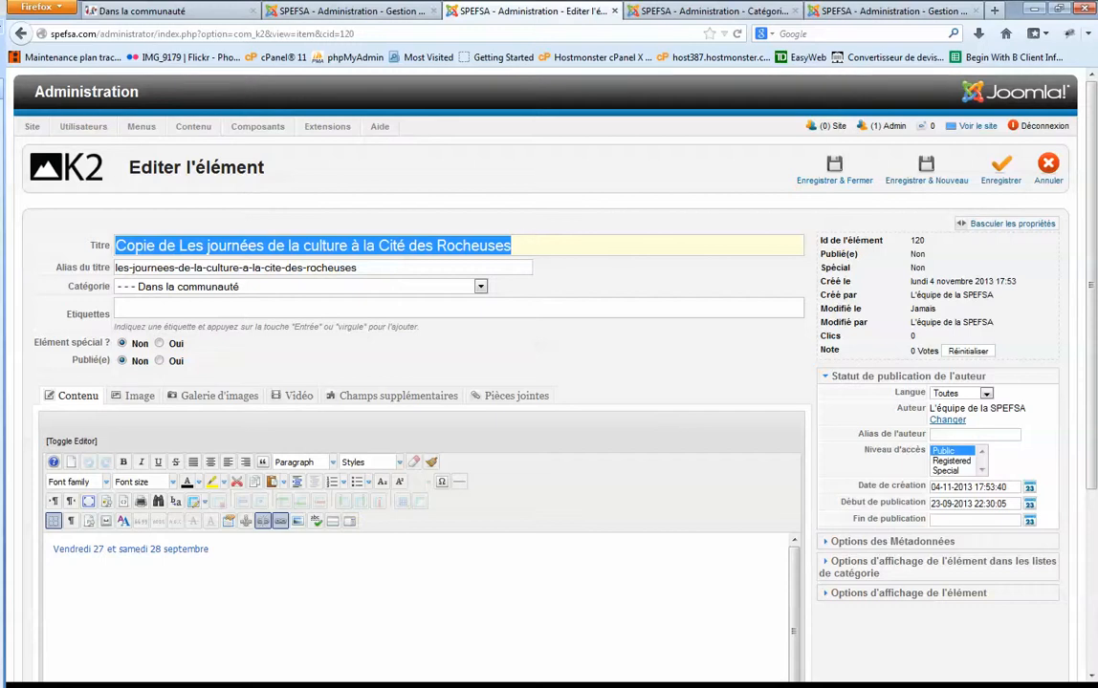
pyautogui.write('26e Collo')
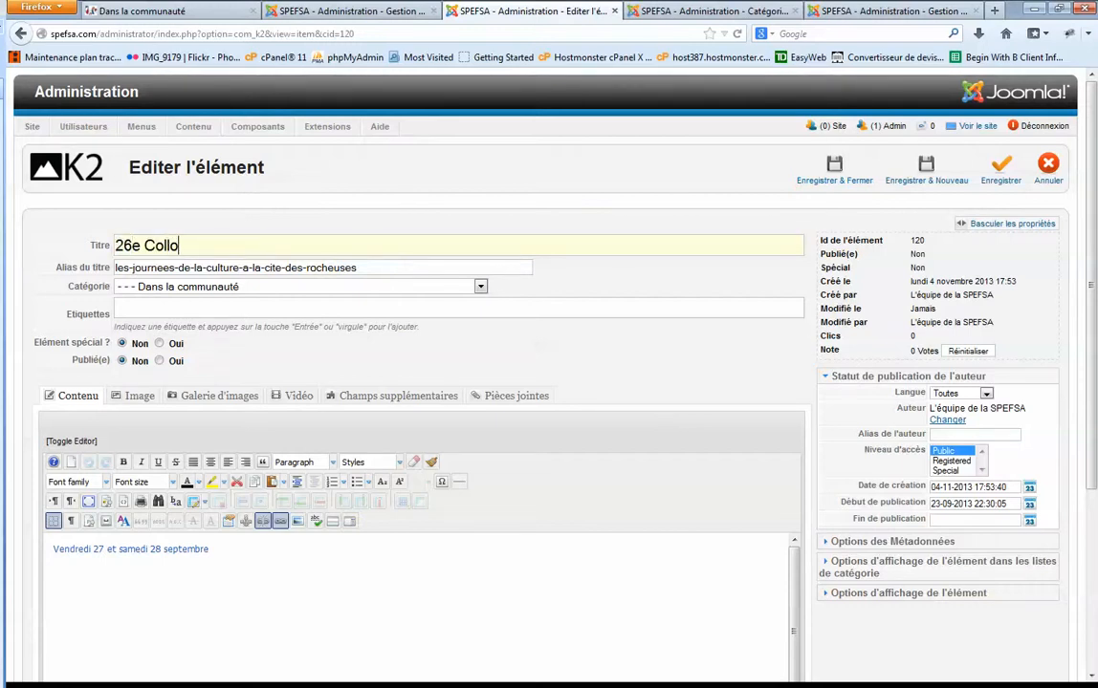
pyautogui.write('que Annuel - FPFA')
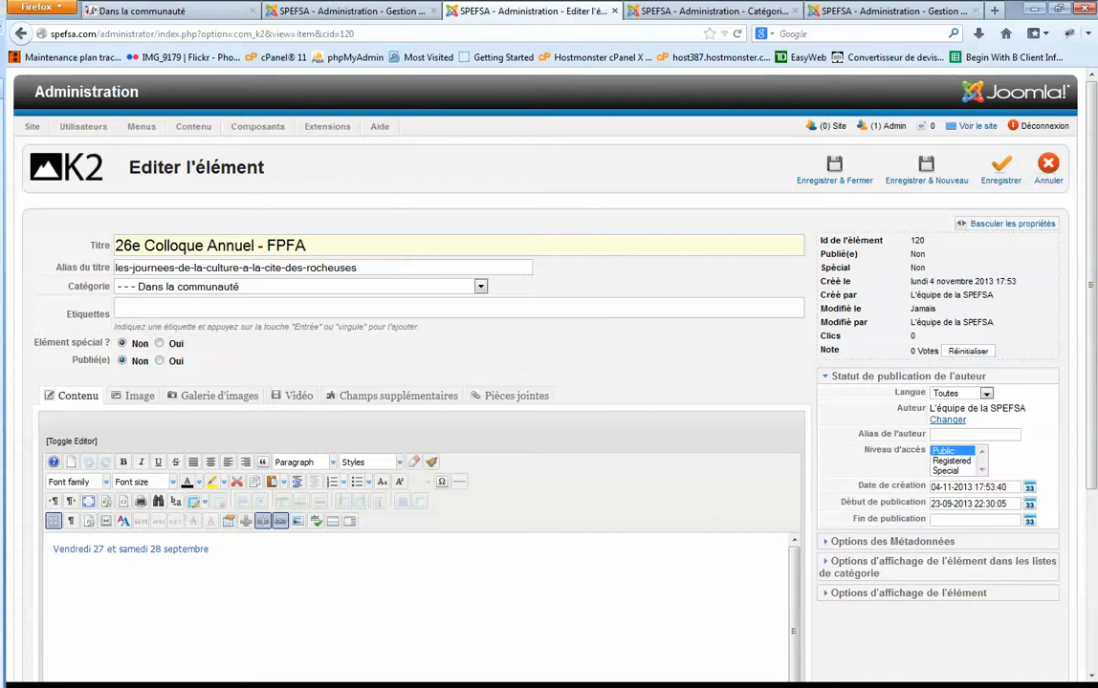
# - Clear the copied item's title alias and set the item as published
pyautogui.tripleClick(297, 267)
pyautogui.doubleClick(297, 268)
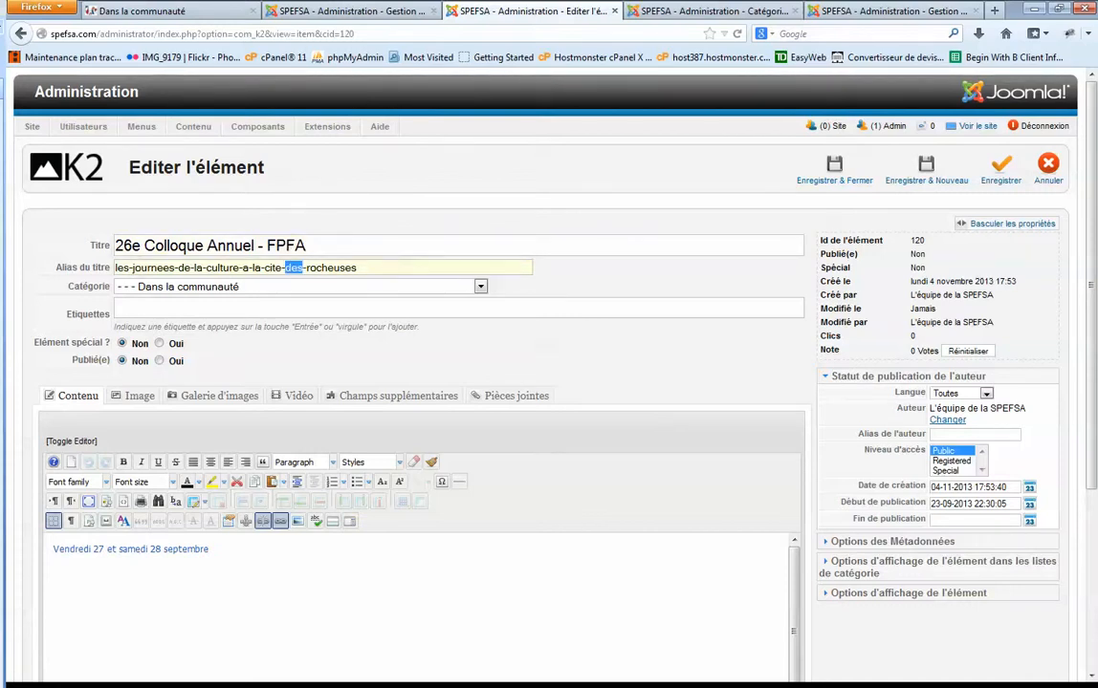
pyautogui.hotkey('ctrl', 'a')
pyautogui.press('BackSpace')
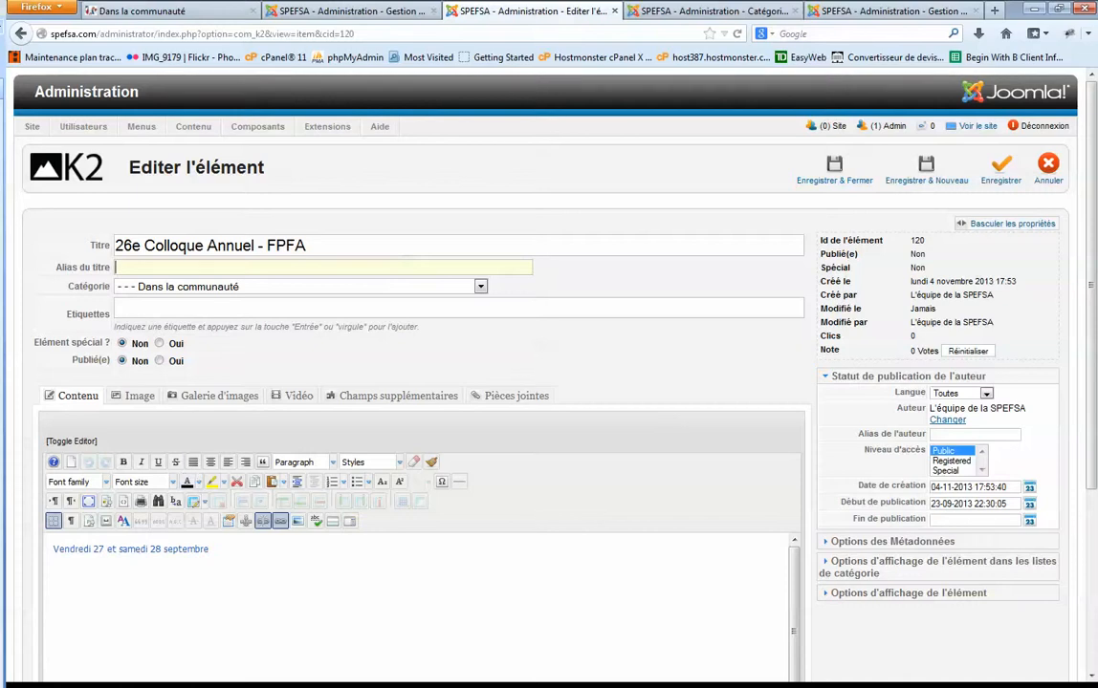
pyautogui.click(160, 361)
# - Replace the linked date text in the item's content with "Vendredi 15 novembre et samedi 16 novembre 2013"
pyautogui.scroll(-1, 416, 612)
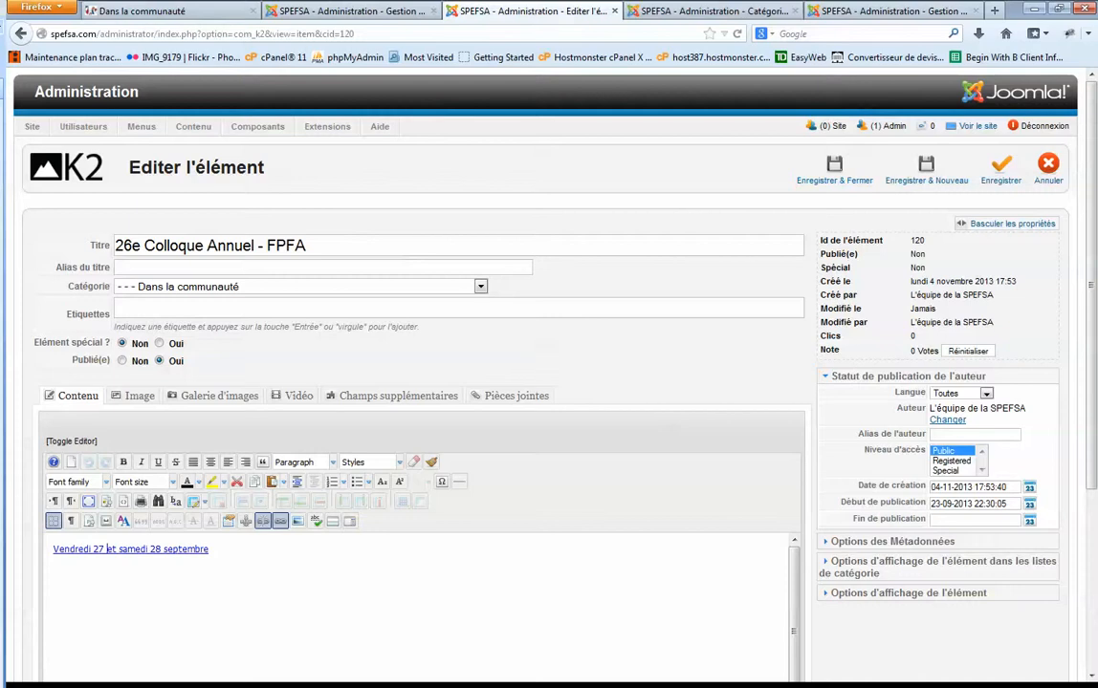
pyautogui.moveTo(53, 549); pyautogui.dragTo(210, 549)
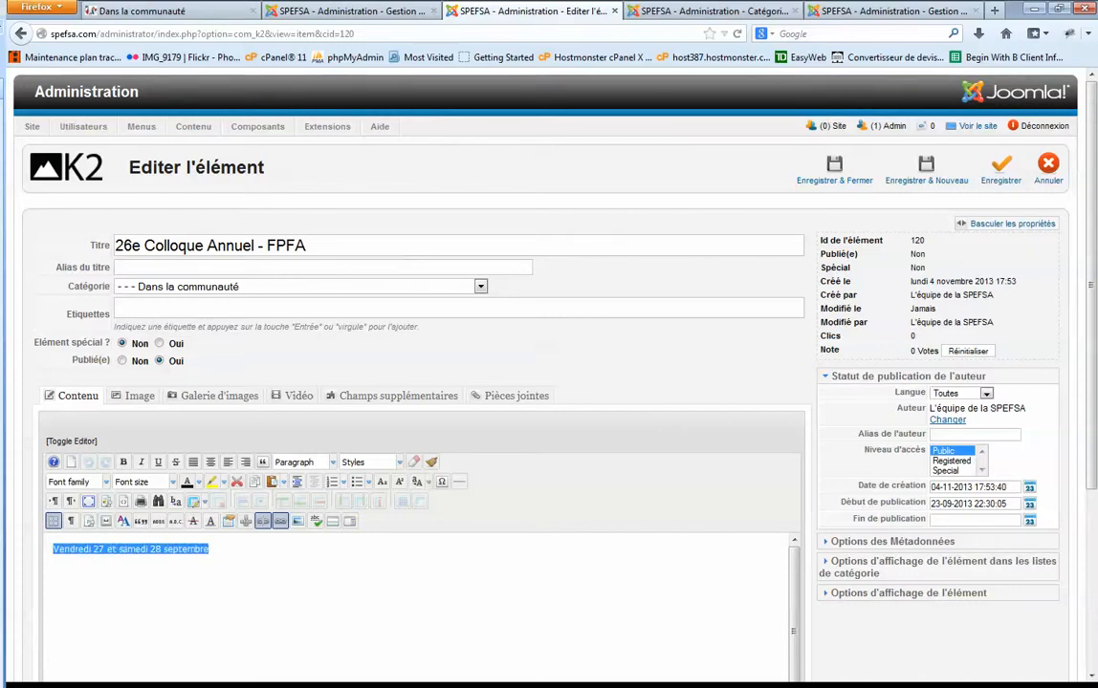
pyautogui.write('Vendredi')
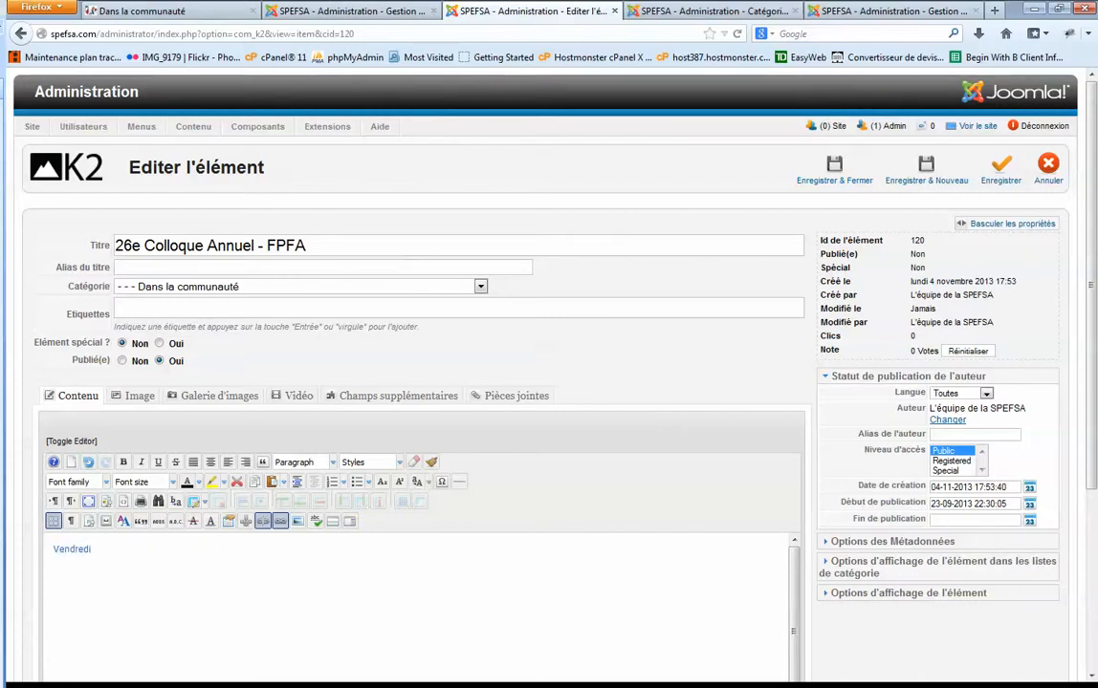
pyautogui.write(' 15 novembre et samedi')
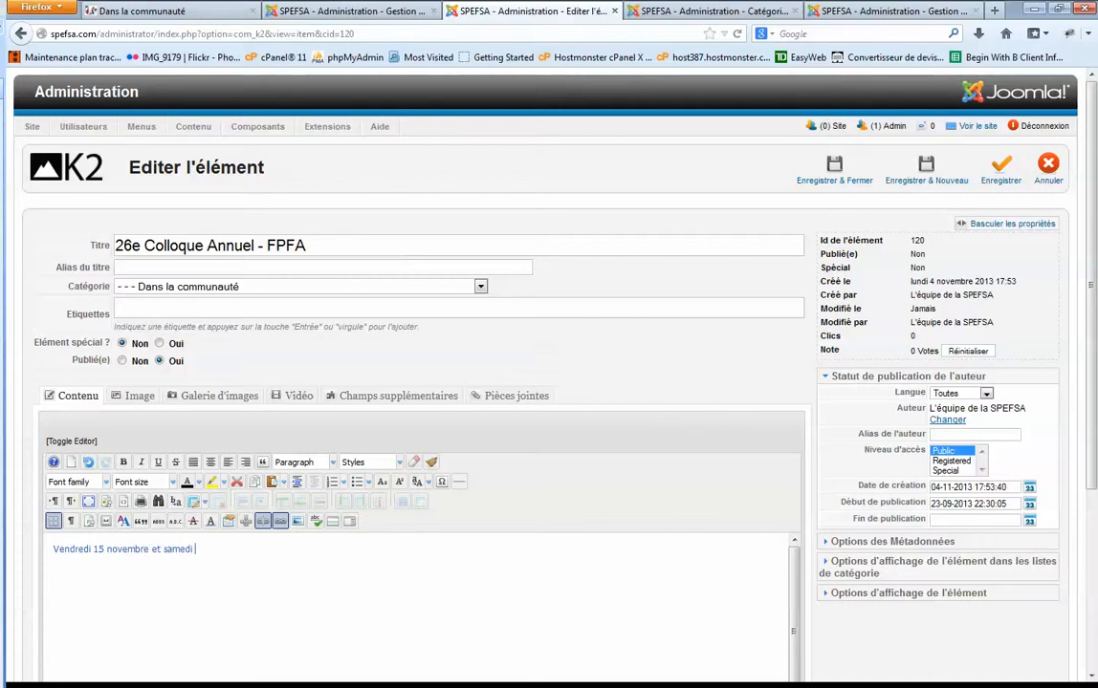
pyautogui.write(' 16 novembre 2013')
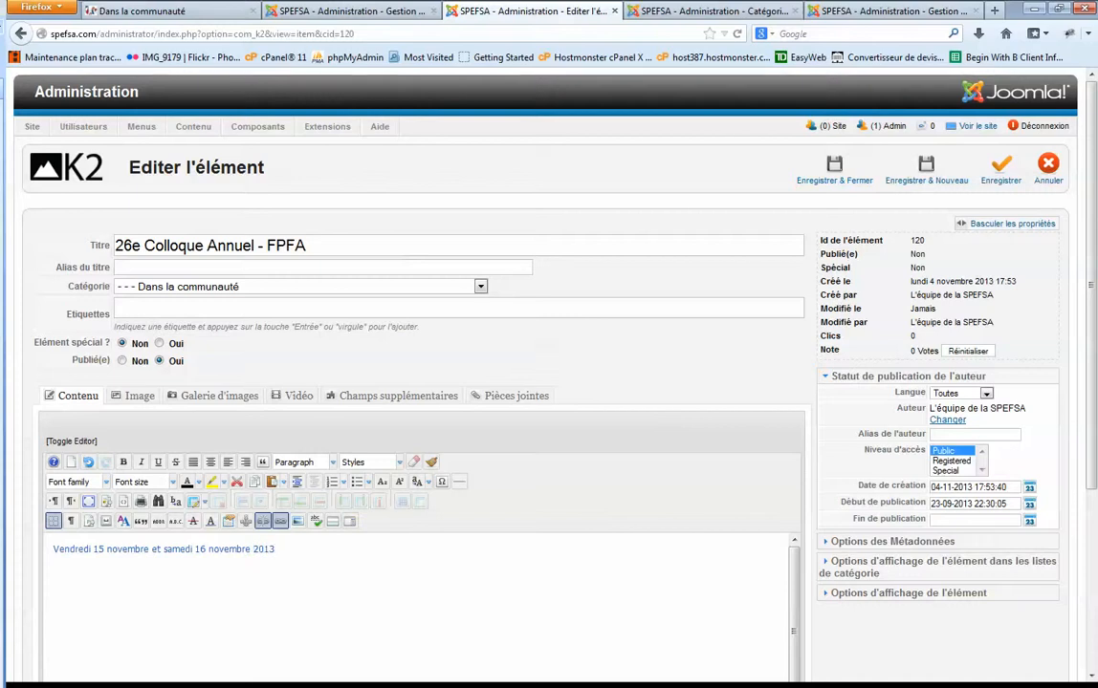
pyautogui.click(161, 549)
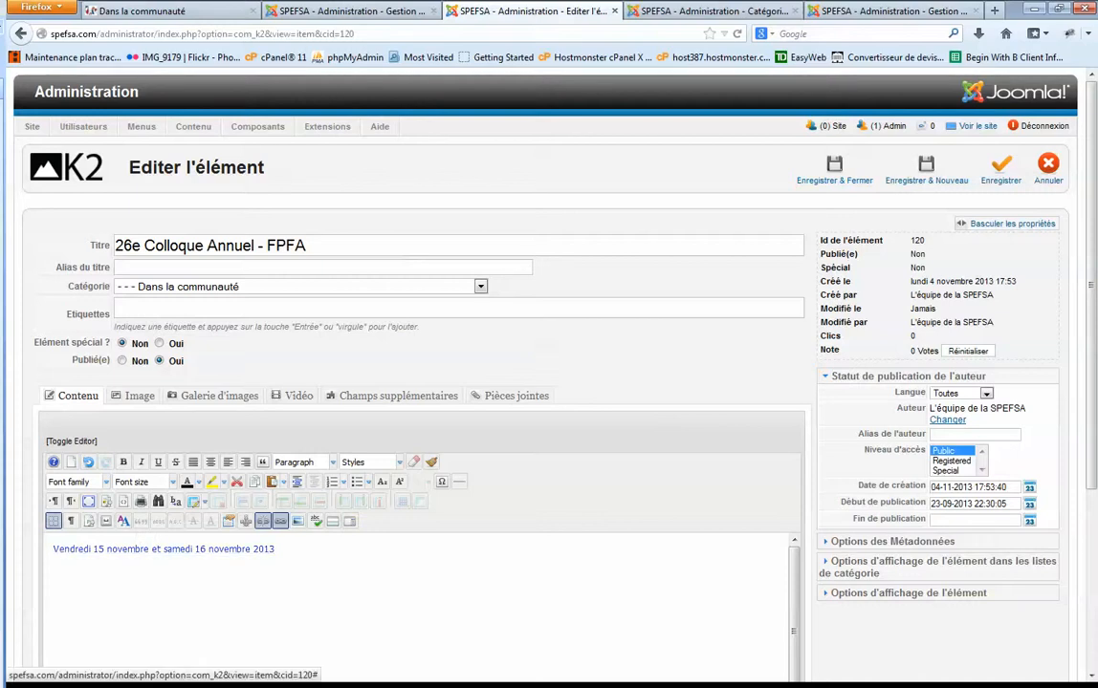
# - Change the date text's link to the file 20131011_Colloque_Le Franco.pdf in the evenements/201311 folder
pyautogui.click(280, 521)
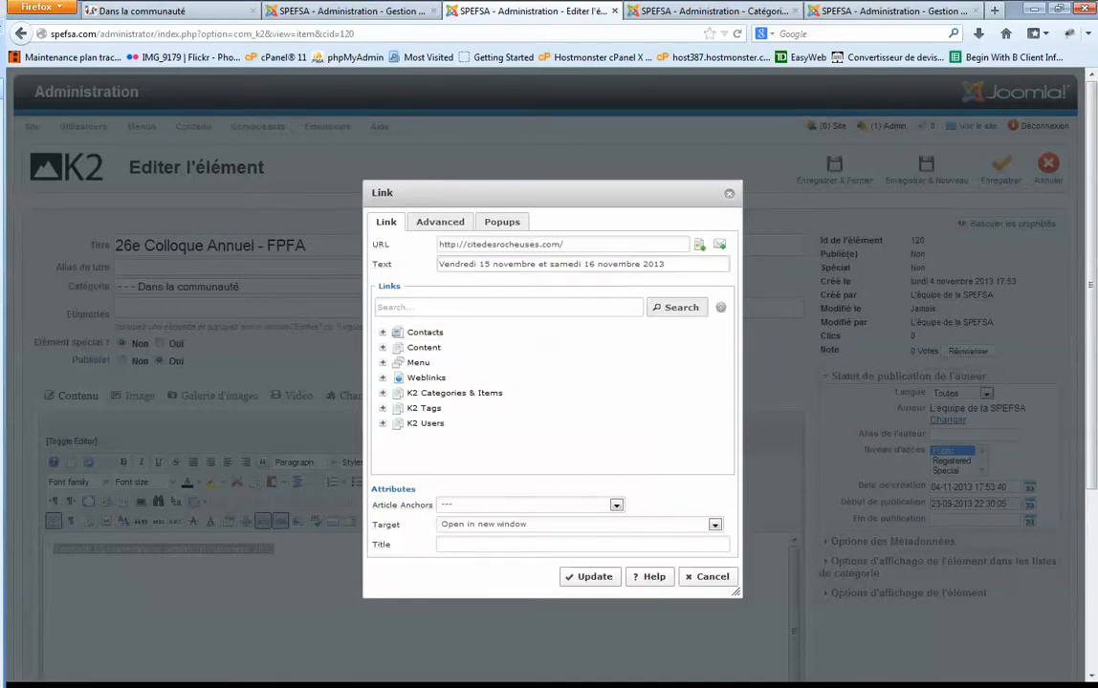
pyautogui.moveTo(566, 245); pyautogui.dragTo(435, 245)
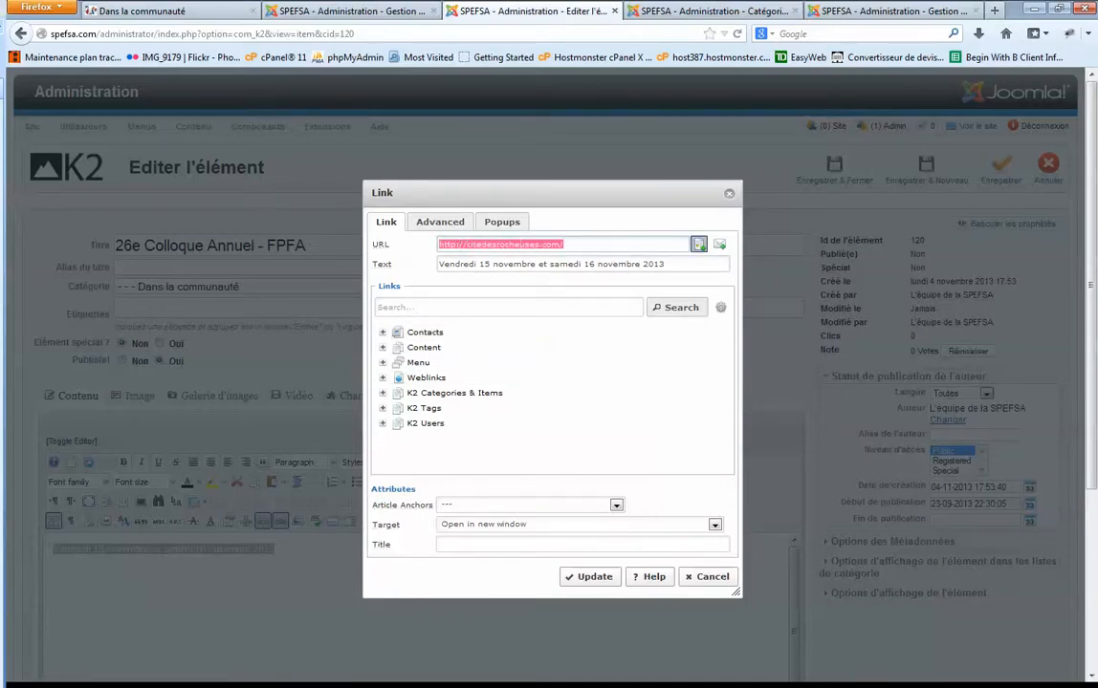
pyautogui.click(699, 245)
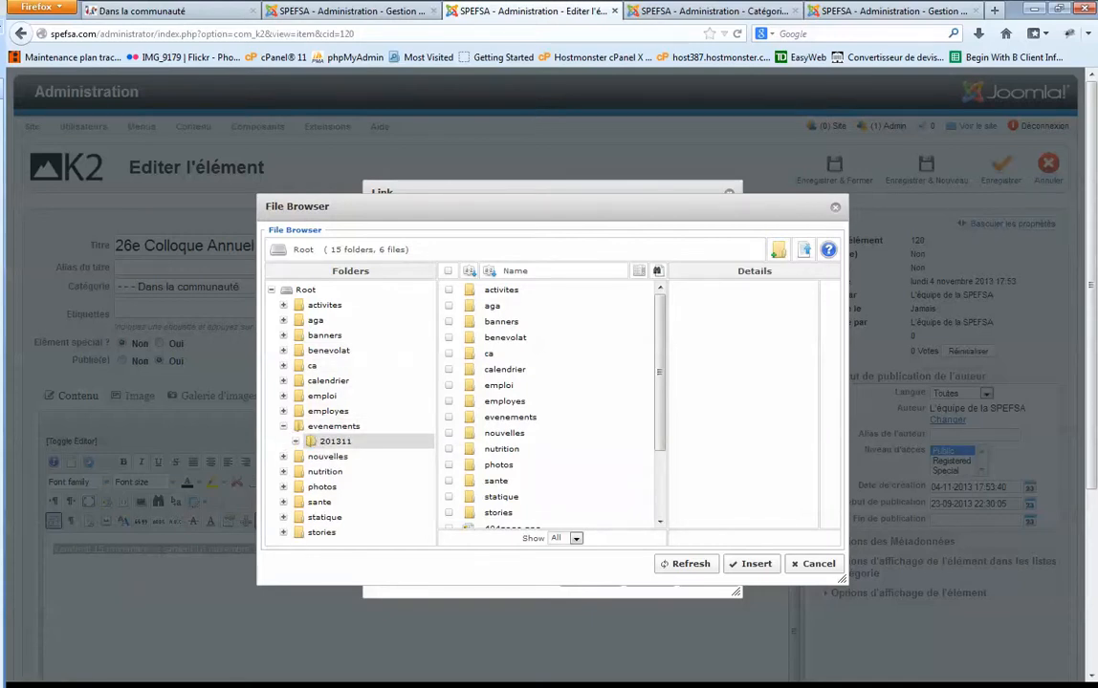
pyautogui.click(334, 441)
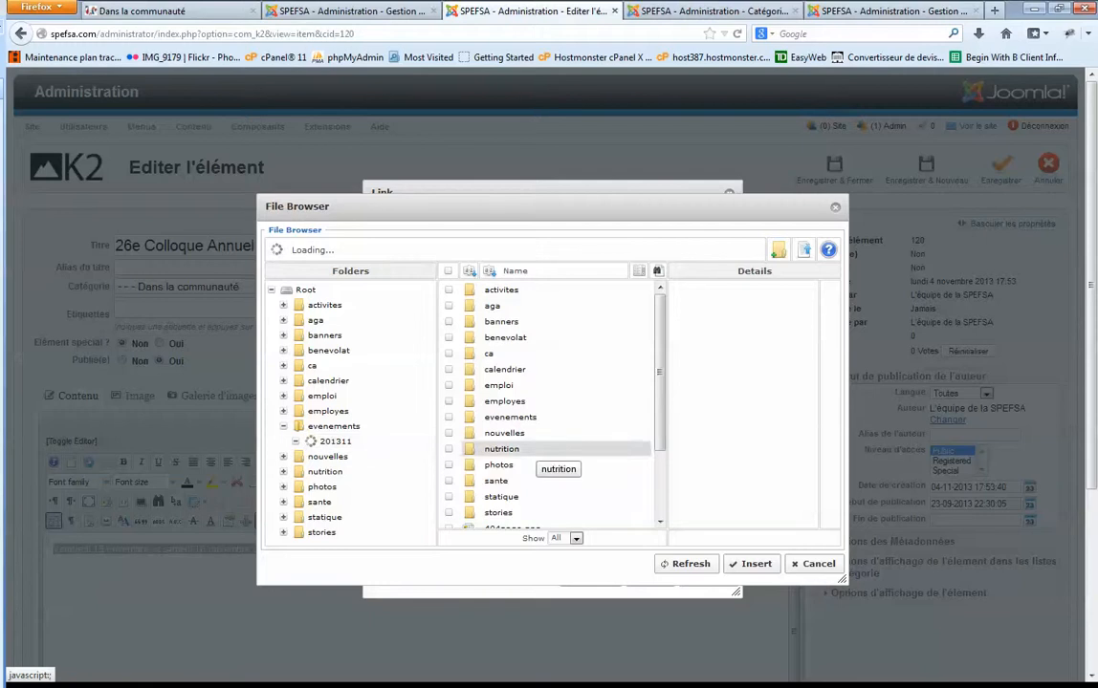
pyautogui.click(556, 306)
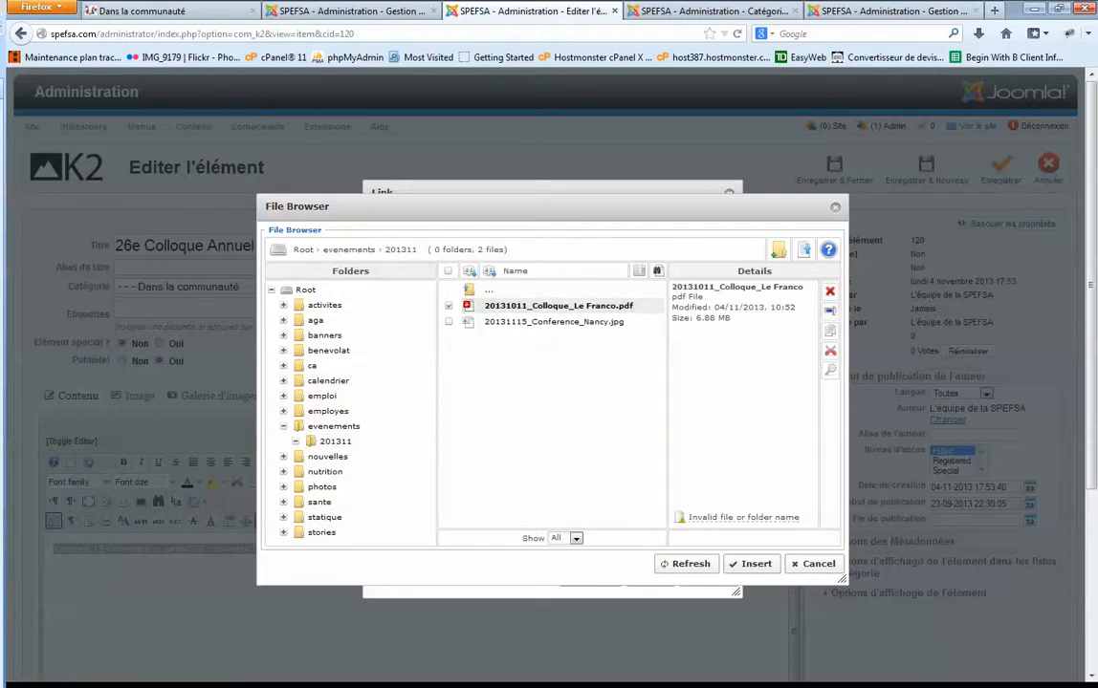
pyautogui.click(752, 564)
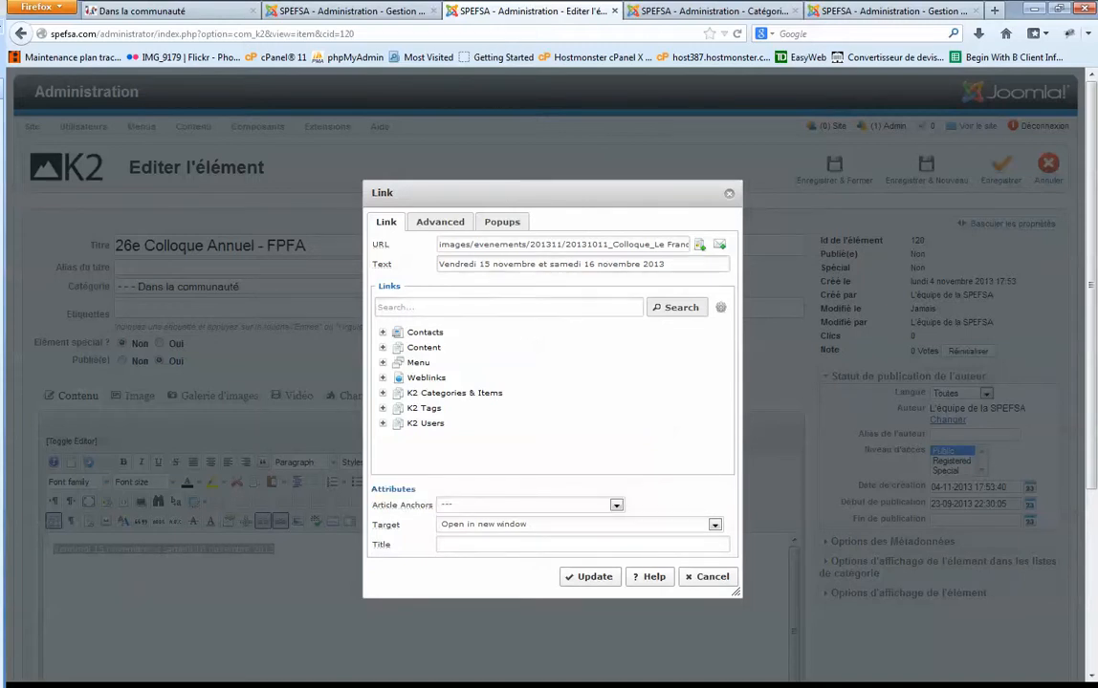
pyautogui.click(589, 576)
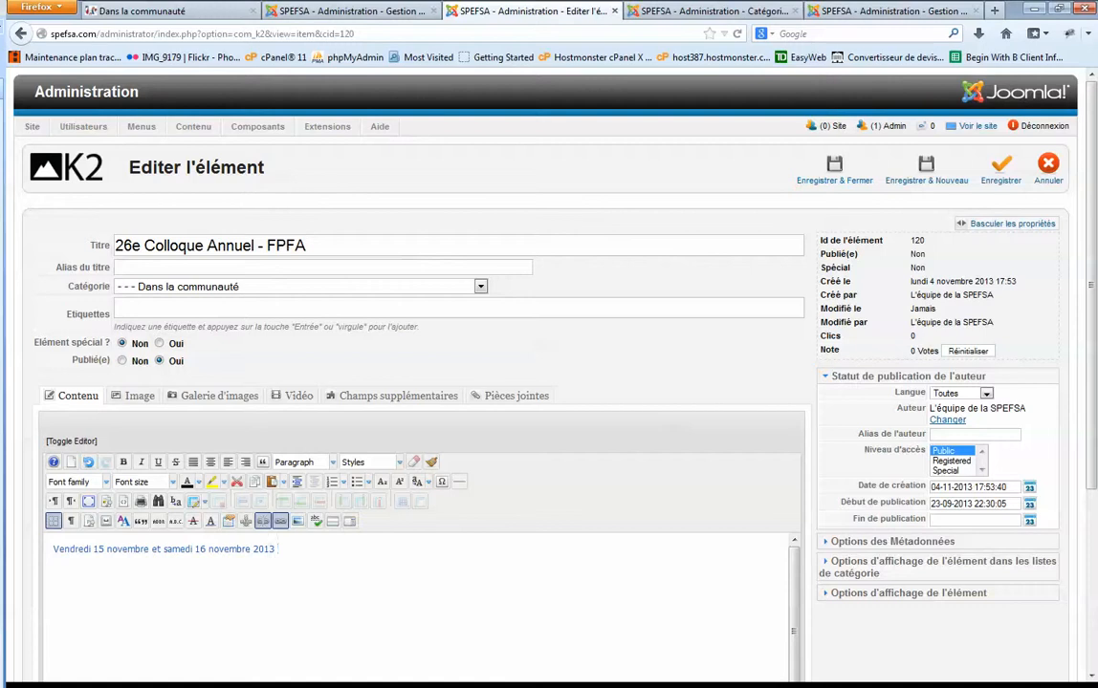
# - Try to set the item's image to the 20131115 conference JPG from the server folder images/evenements/201311
pyautogui.scroll(-2, 421, 609)
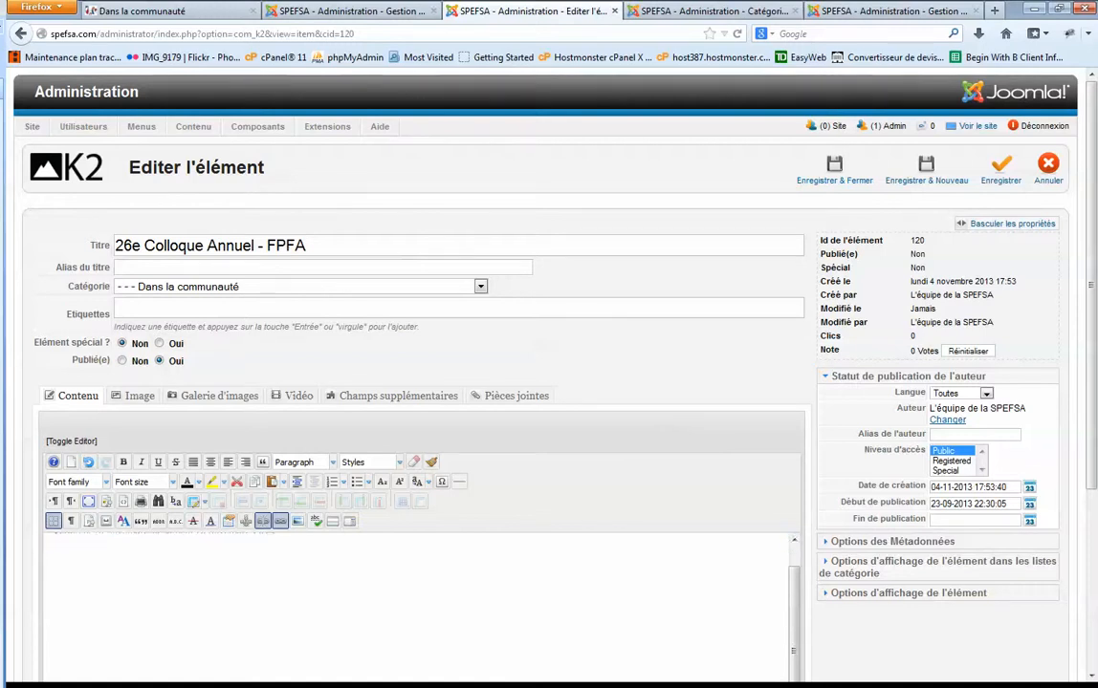
pyautogui.click(134, 395)
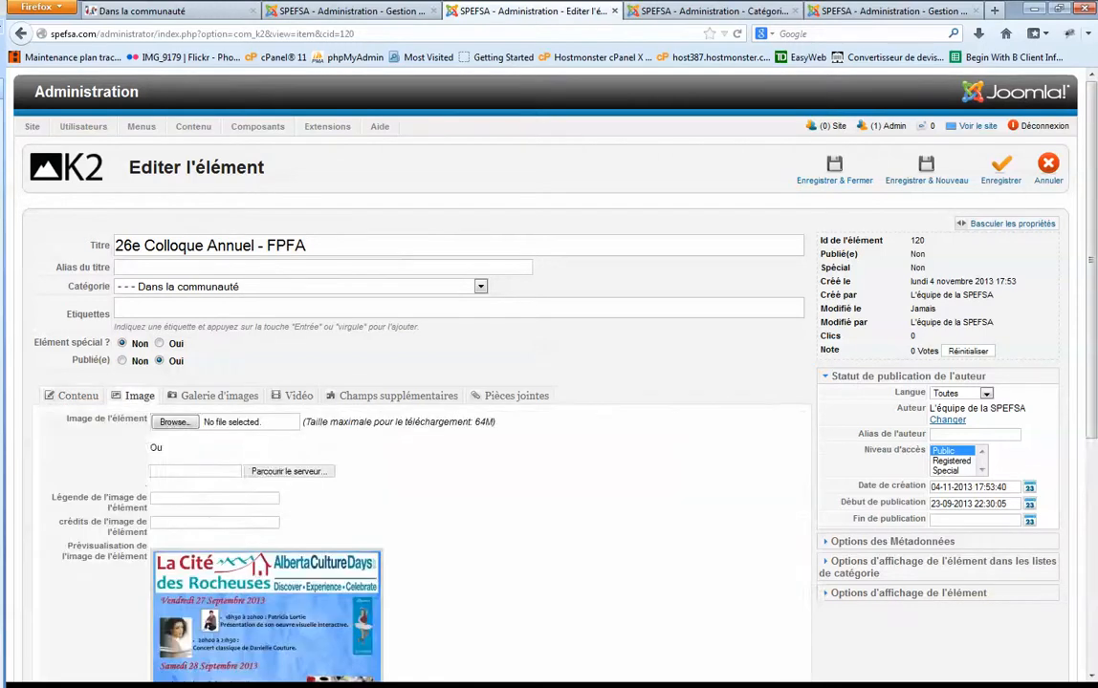
pyautogui.scroll(-6, 430, 383)
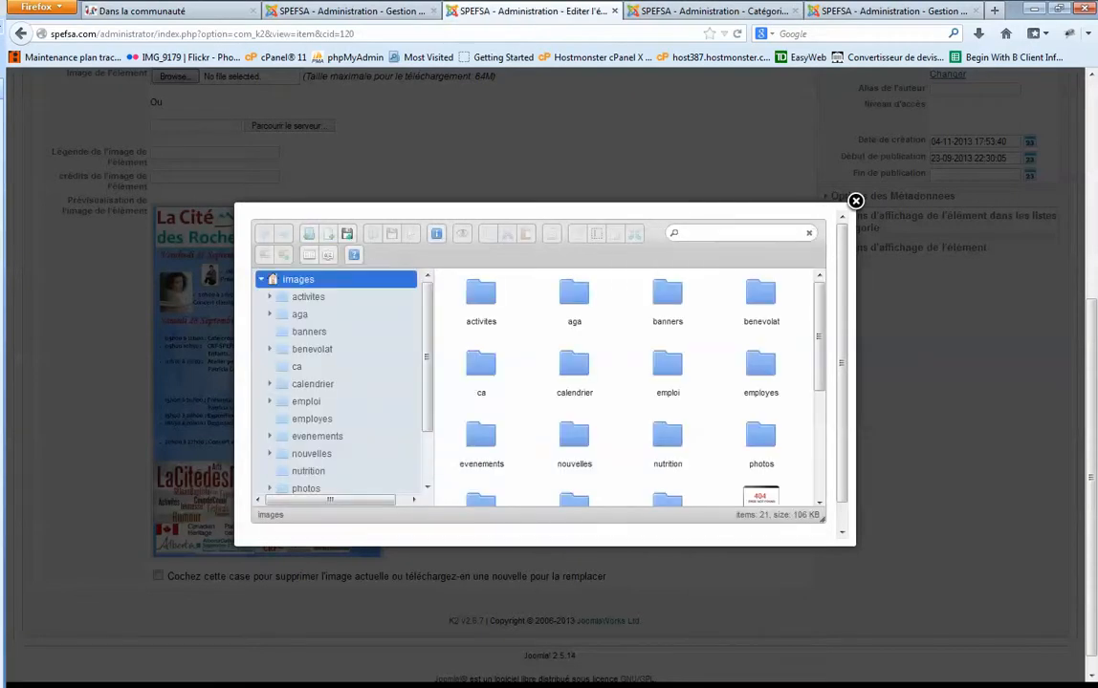
pyautogui.click(318, 437)
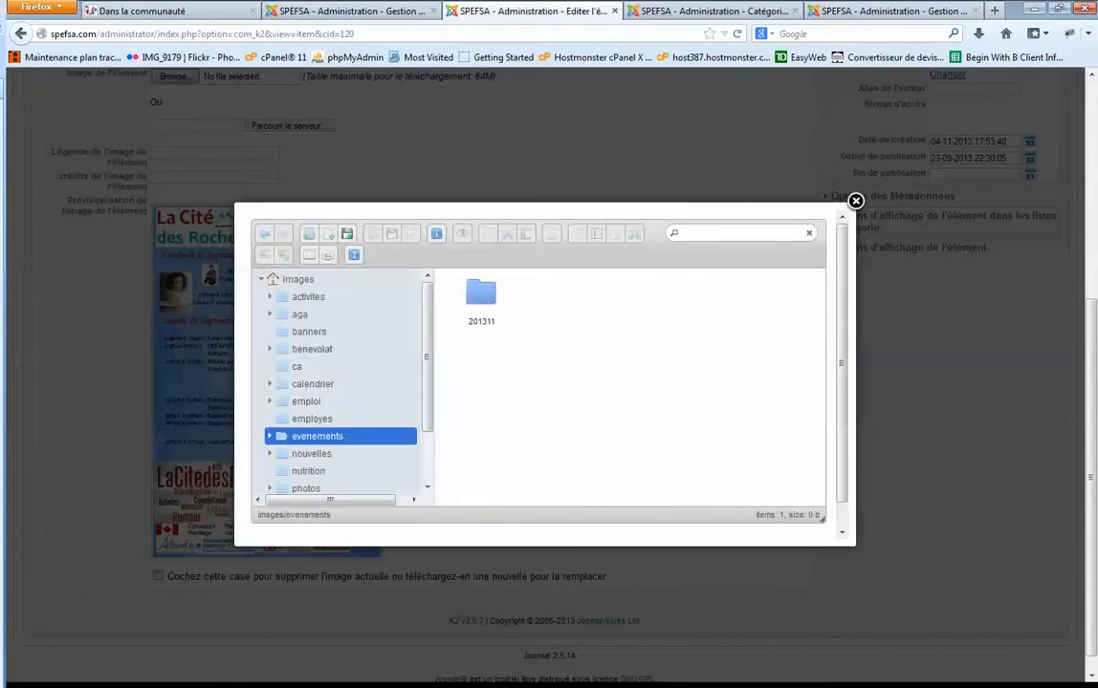
pyautogui.doubleClick(481, 293)
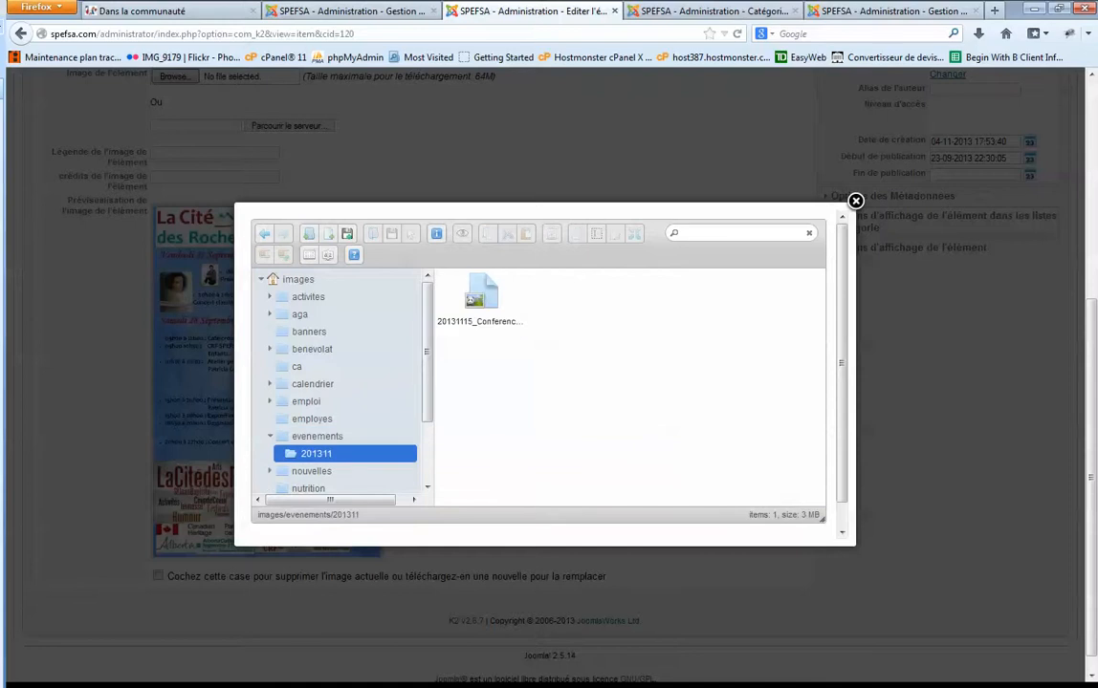
pyautogui.click(481, 294)
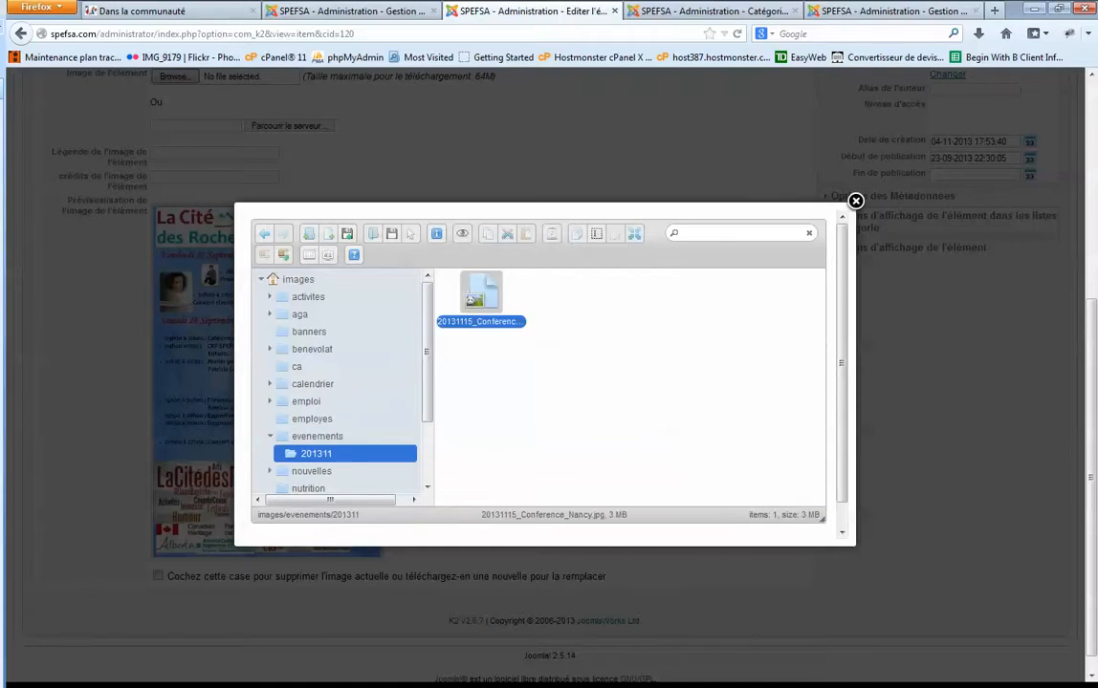
pyautogui.doubleClick(481, 293)
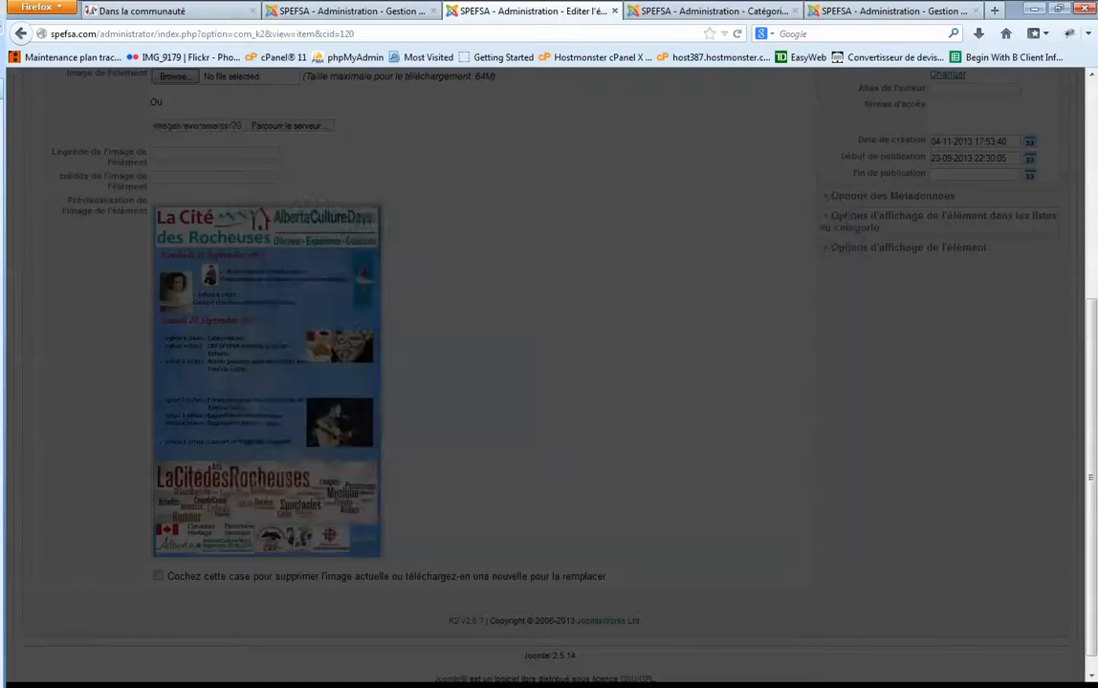
pyautogui.scroll(5, 378, 315)
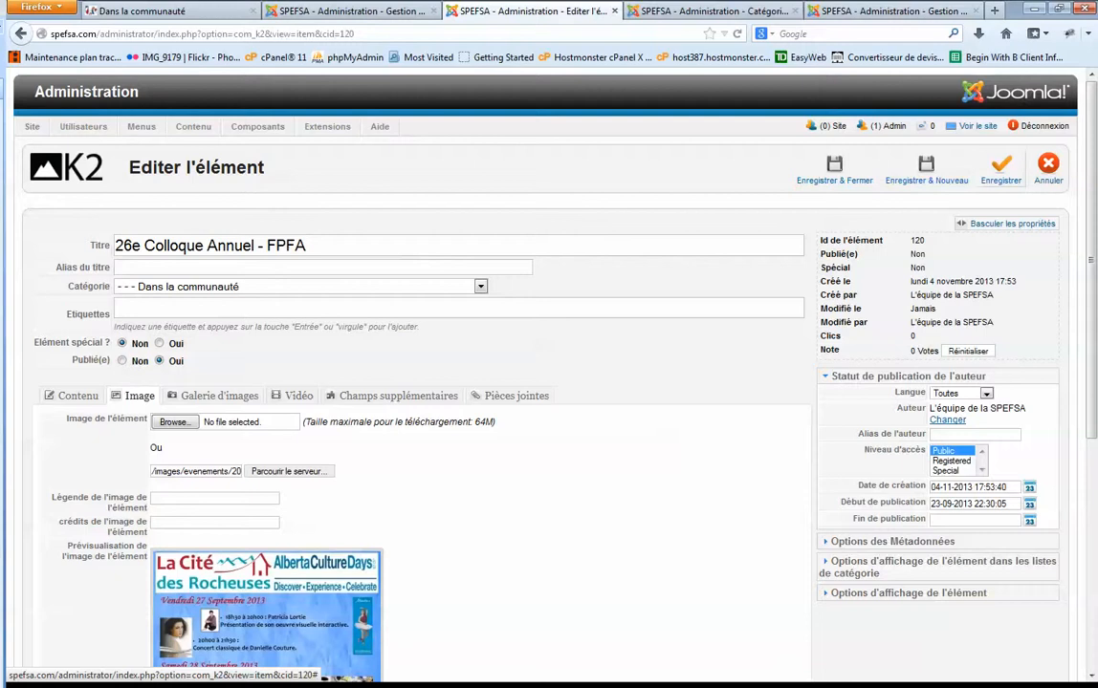
# - Save and close the 26e Colloque Annuel - FPFA item, then reload the blank page and resend the form data
pyautogui.click(834, 170)
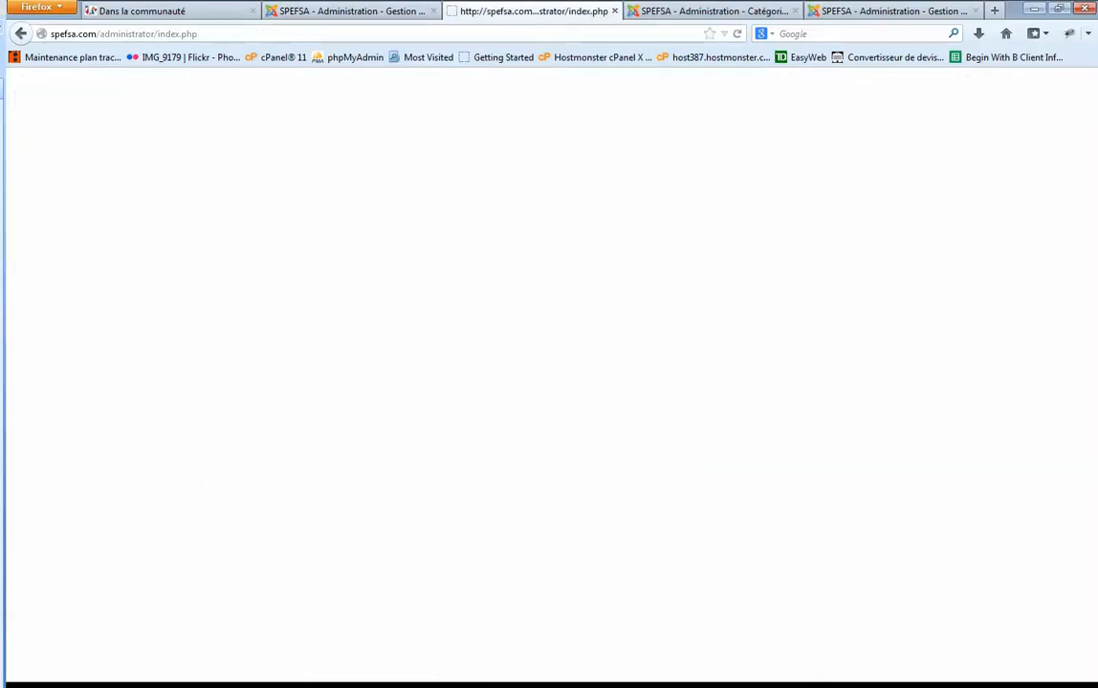
pyautogui.press('F5')
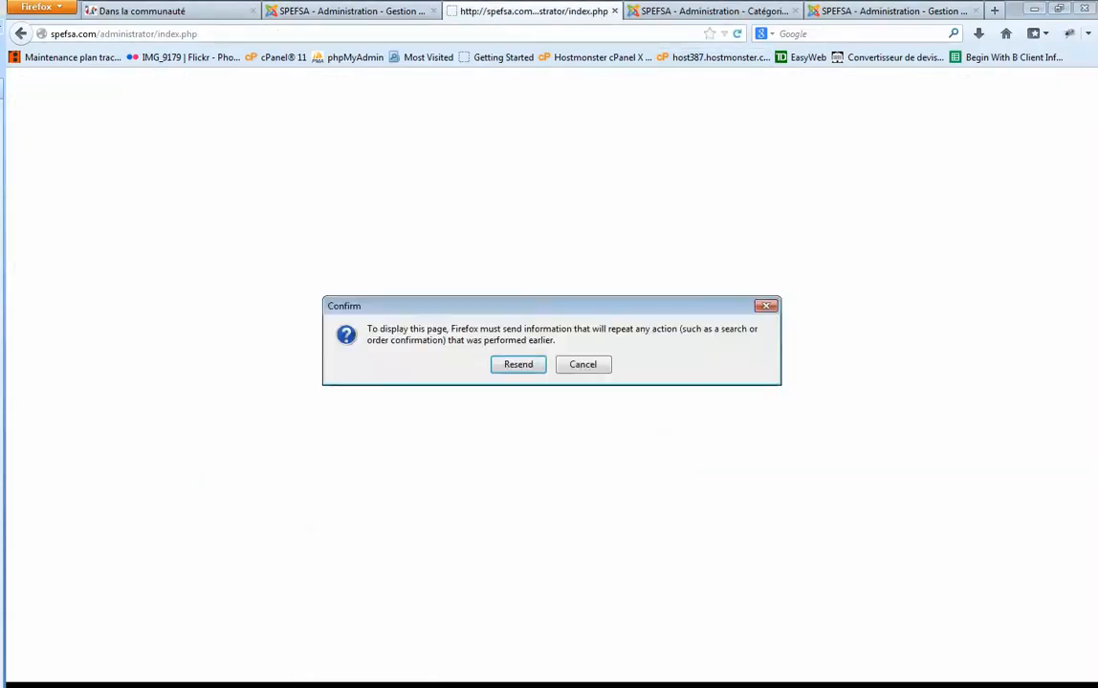
pyautogui.press('Return')
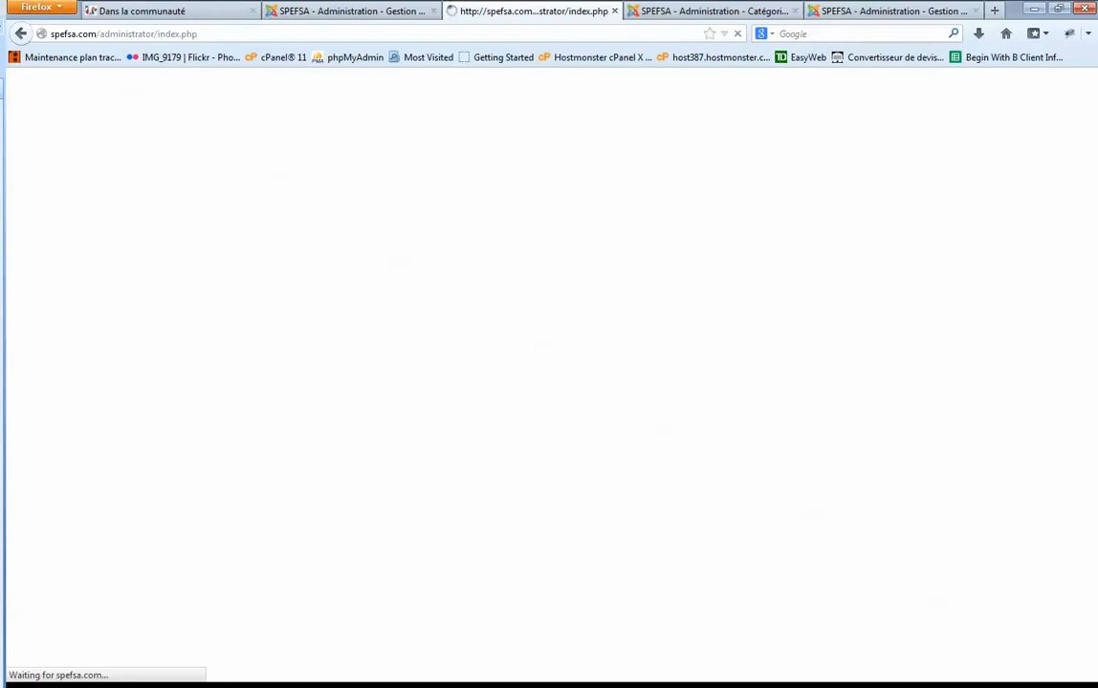
# - Reload the public Dans la communauté page and check the new item's image, title and date
pyautogui.click(153, 12)
pyautogui.moveTo(705, 127)
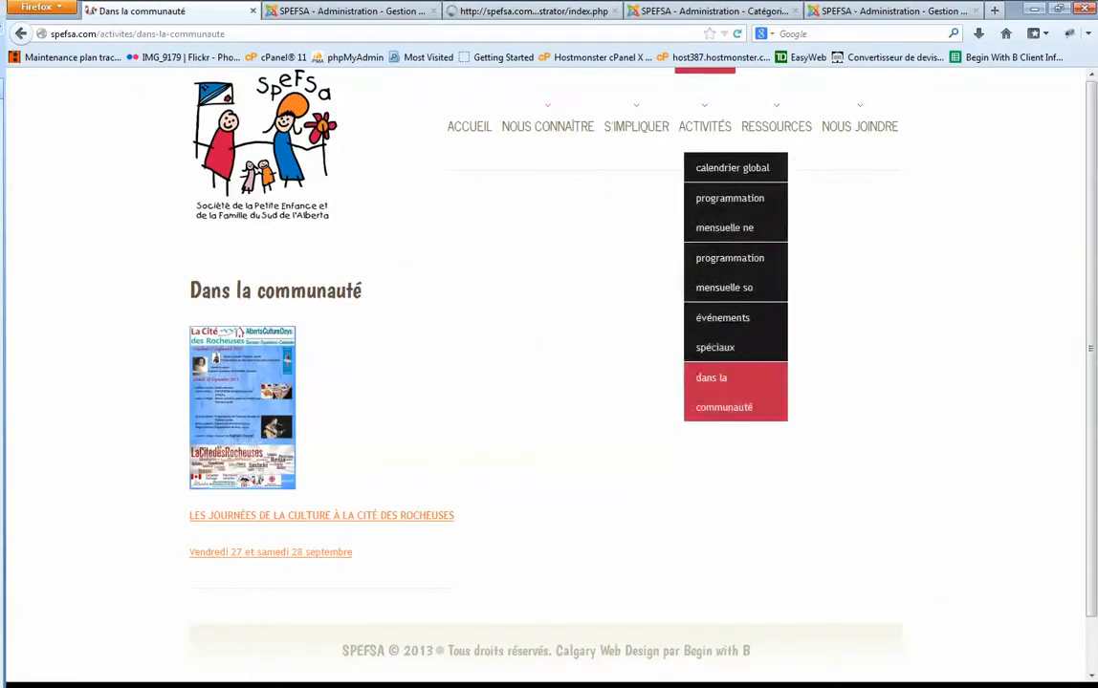
pyautogui.click(738, 33)
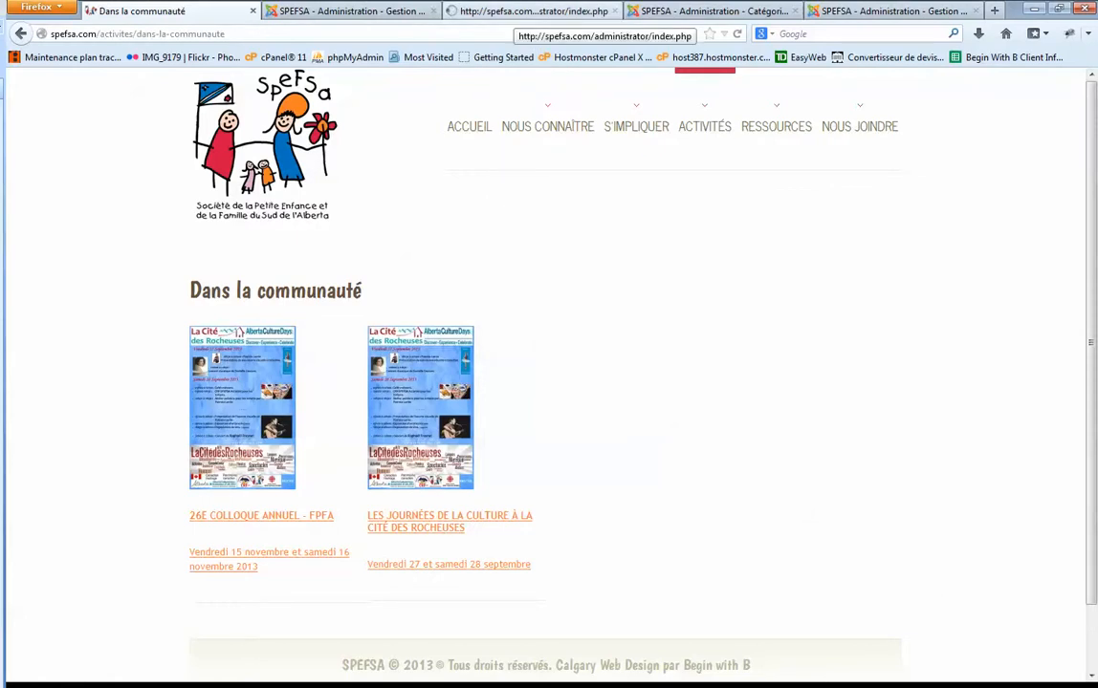
pyautogui.click(535, 12)
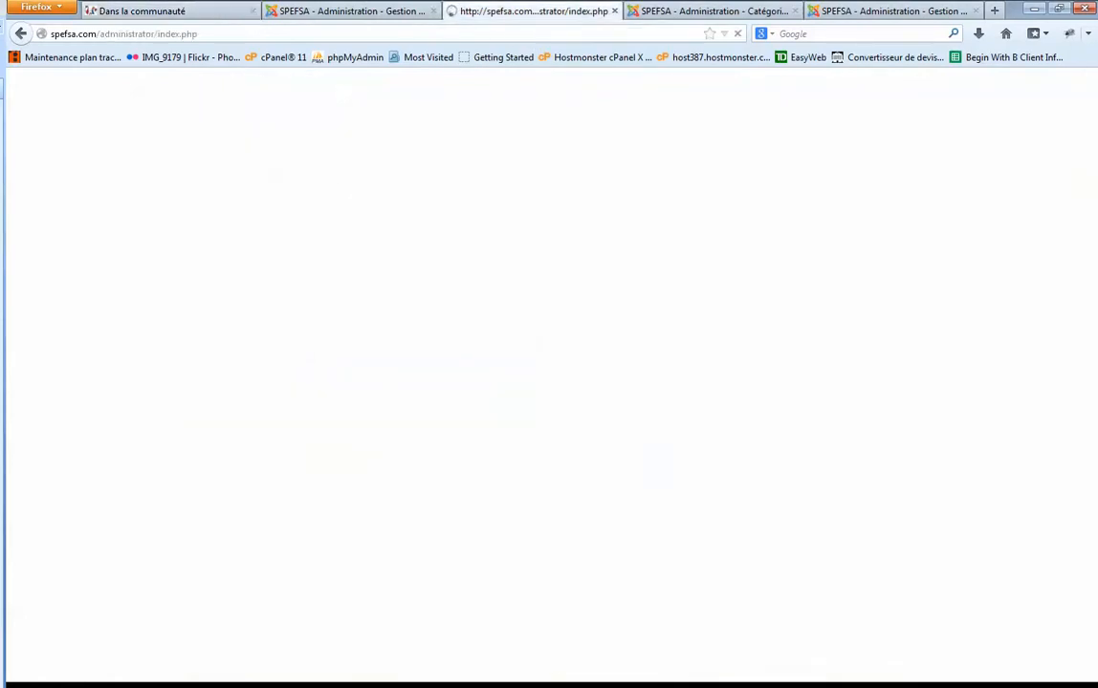
pyautogui.click(162, 11)
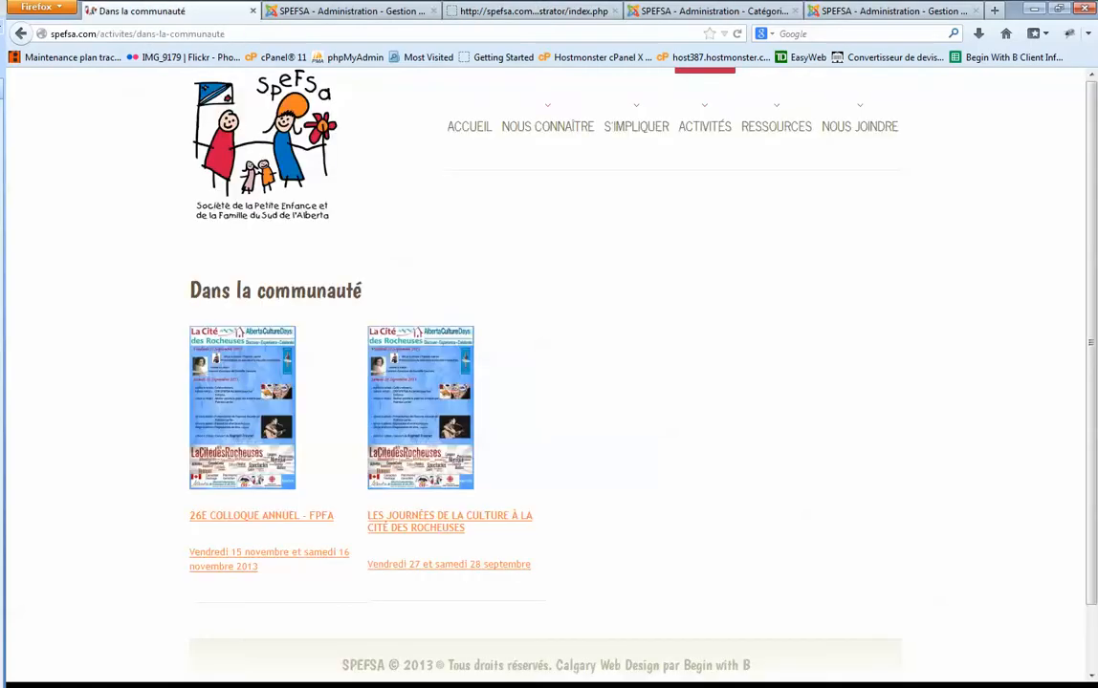
# - Reopen the 26e Colloque Annuel - FPFA item for editing from K2's item list in another administration tab
pyautogui.click(522, 11)
pyautogui.click(351, 12)
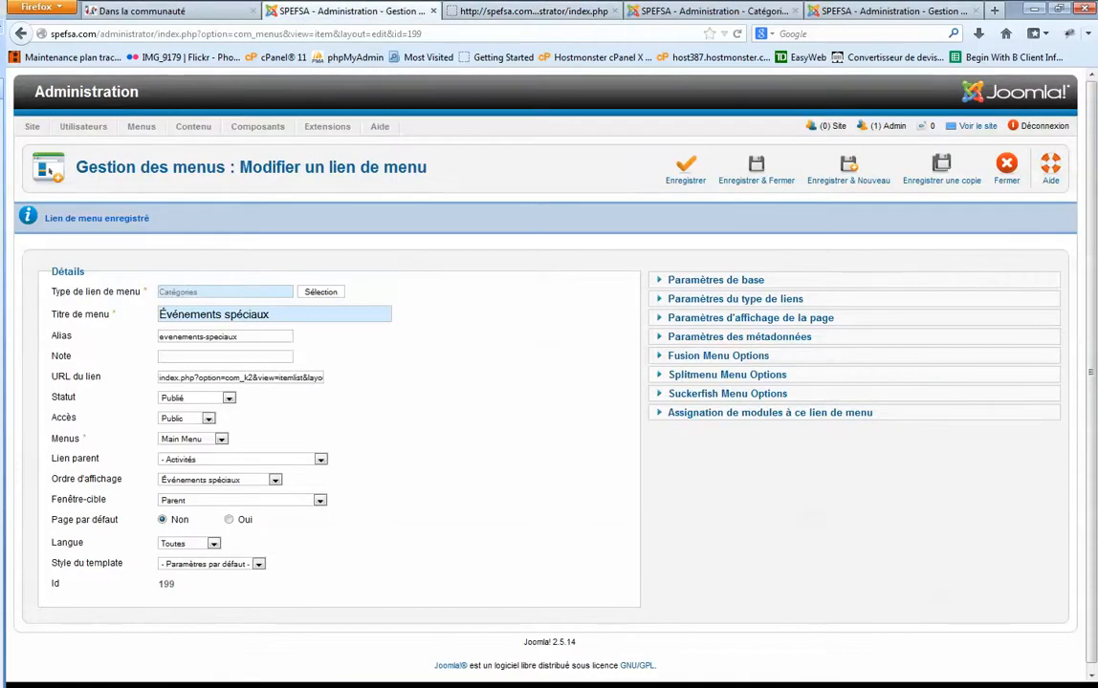
pyautogui.click(714, 11)
pyautogui.moveTo(258, 126)
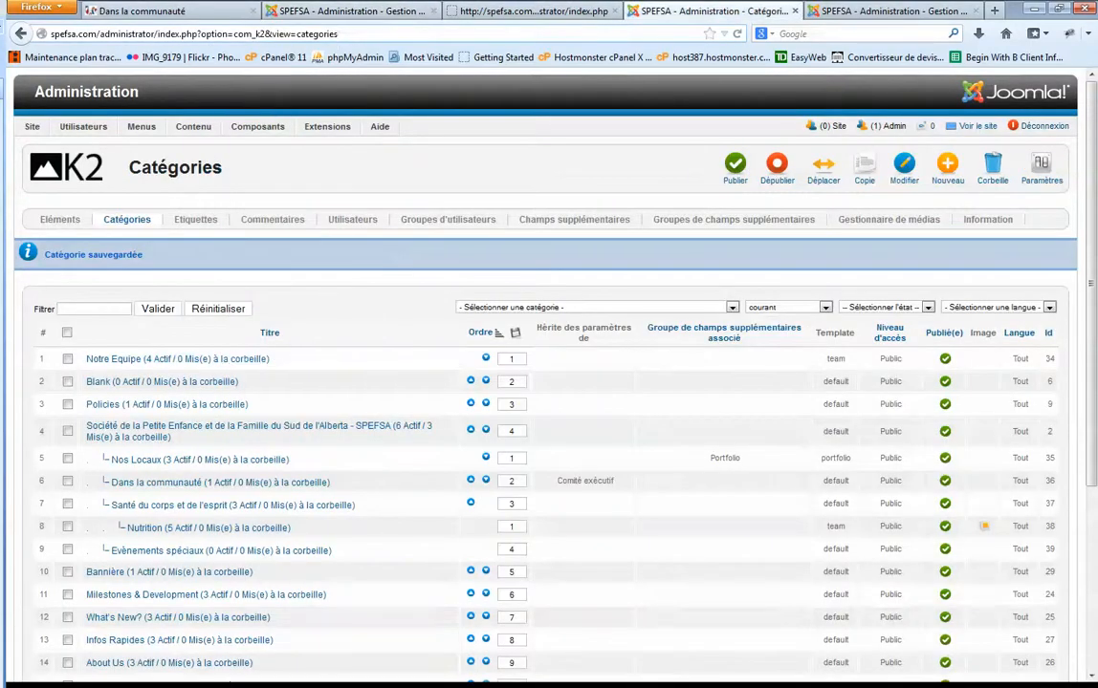
pyautogui.moveTo(277, 382)
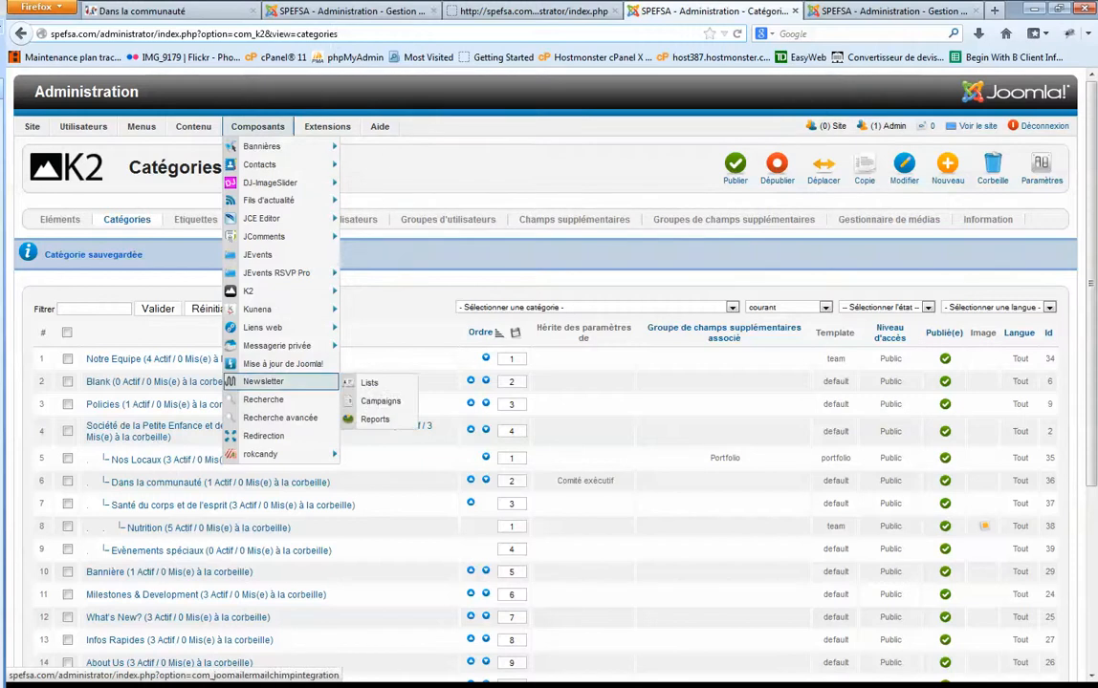
pyautogui.moveTo(282, 327)
pyautogui.moveTo(277, 291)
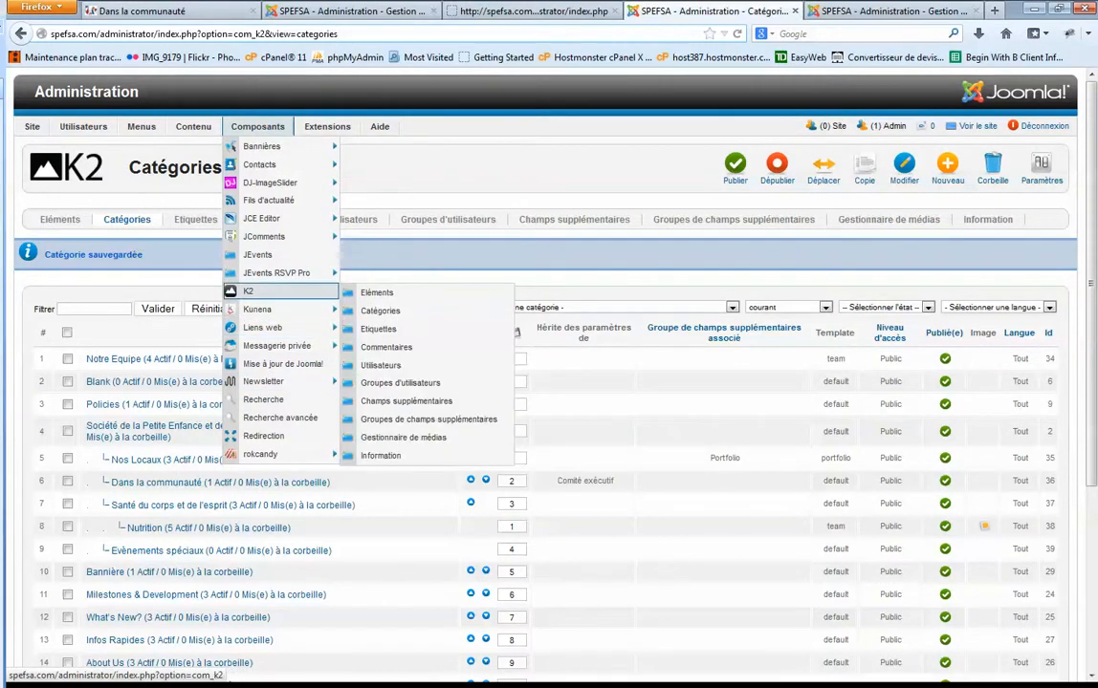
pyautogui.click(376, 293)
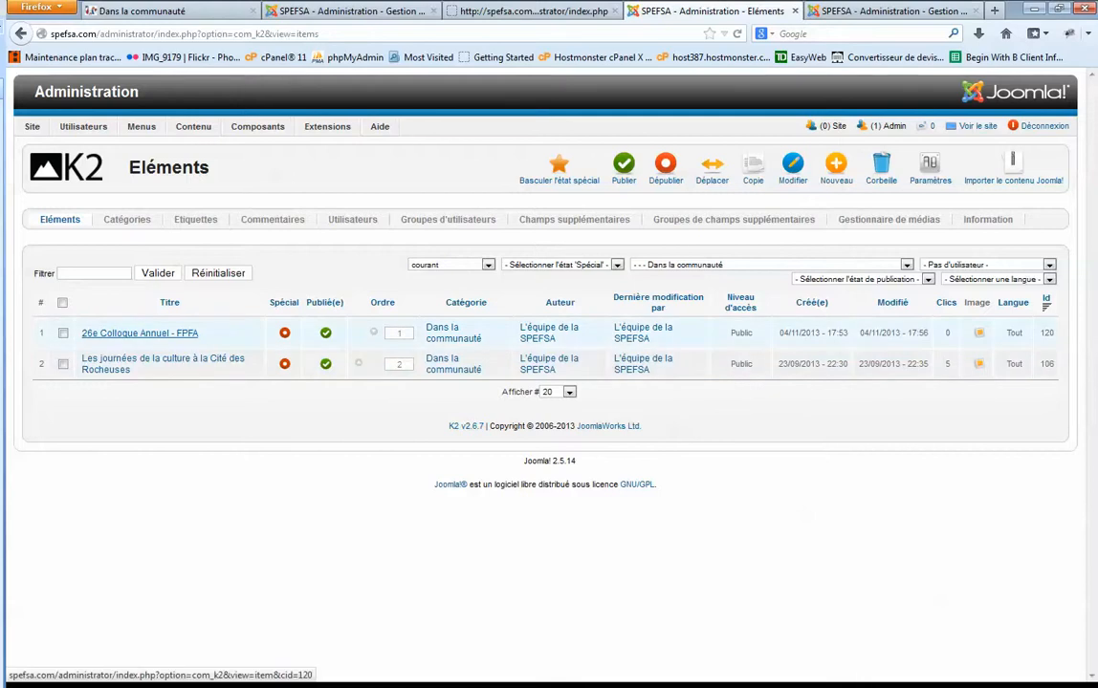
pyautogui.click(144, 334)
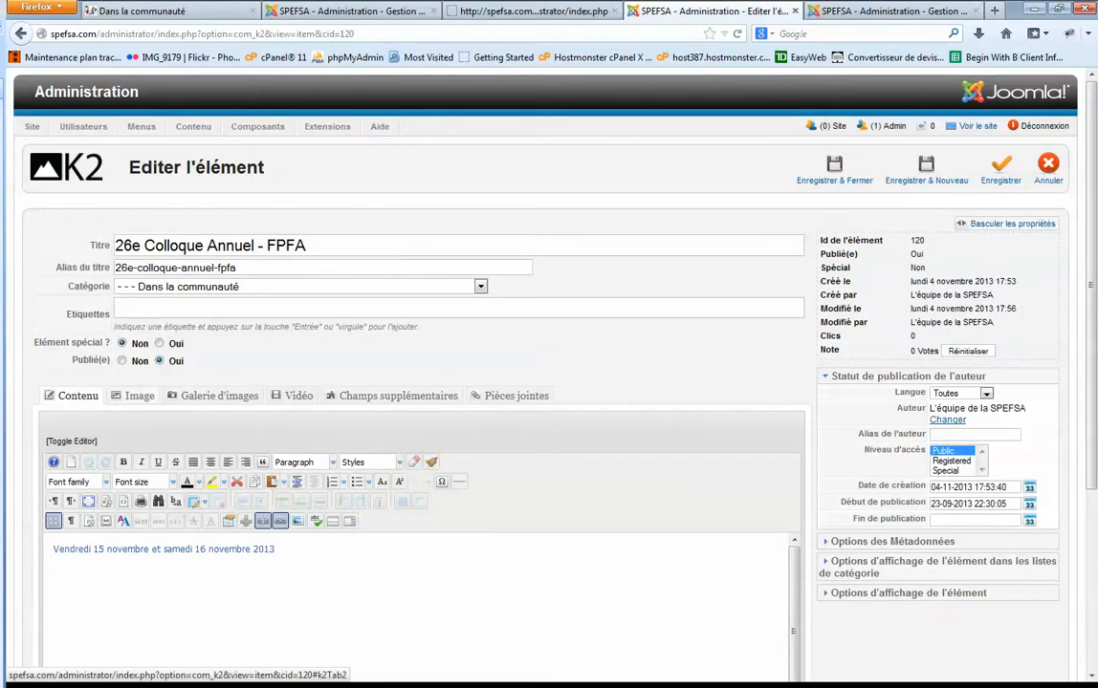
# - Select the 20131115 conference JPG in images/evenements/201311 as the item's image again and check its path
pyautogui.click(134, 395)
pyautogui.scroll(-3, 411, 430)
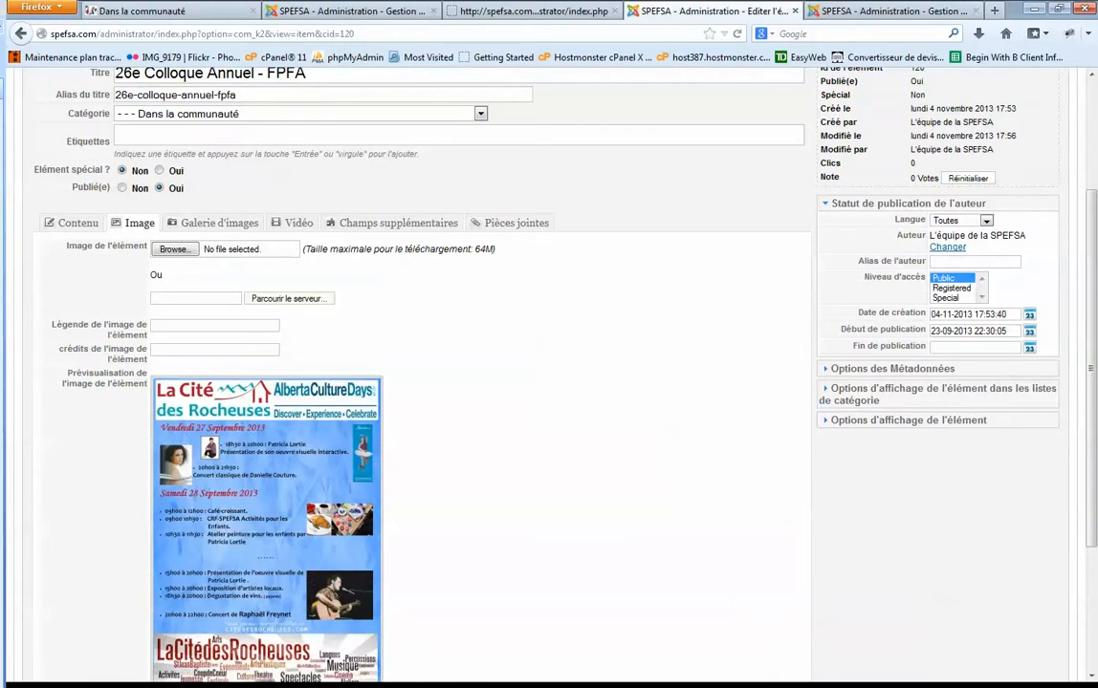
pyautogui.click(289, 299)
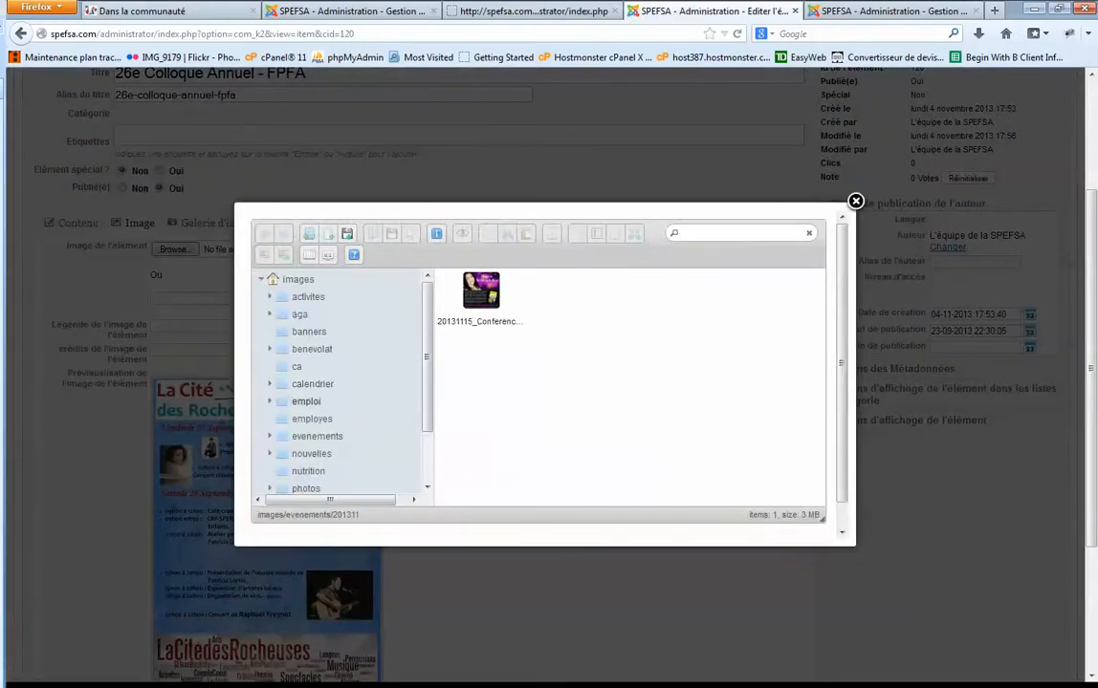
pyautogui.click(481, 293)
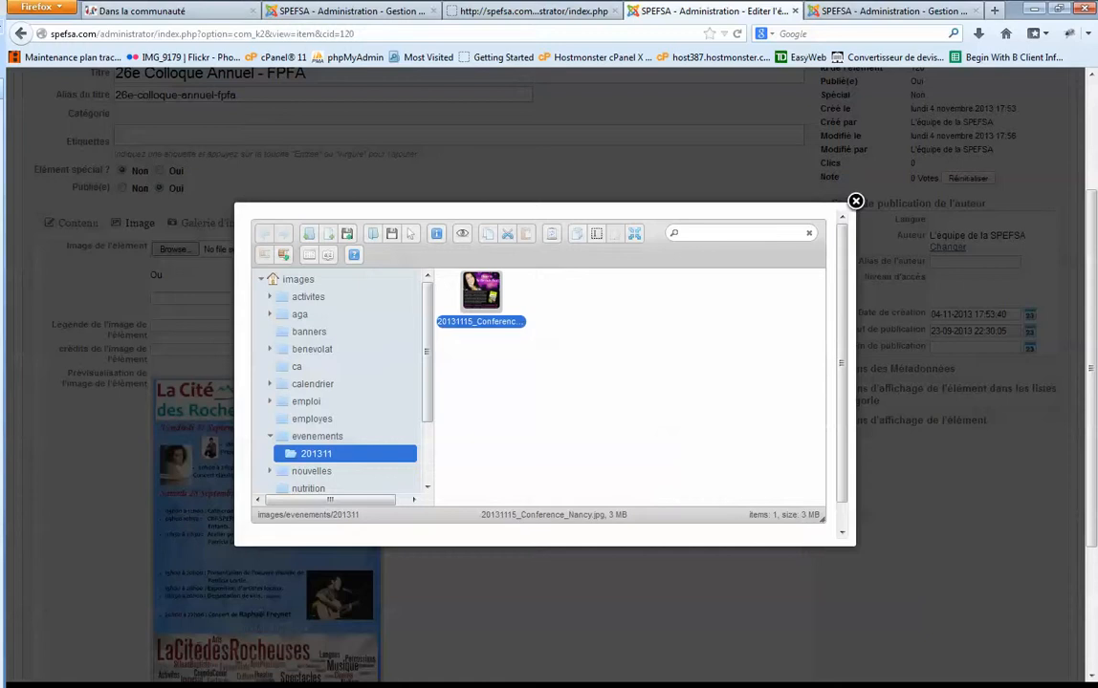
pyautogui.doubleClick(480, 292)
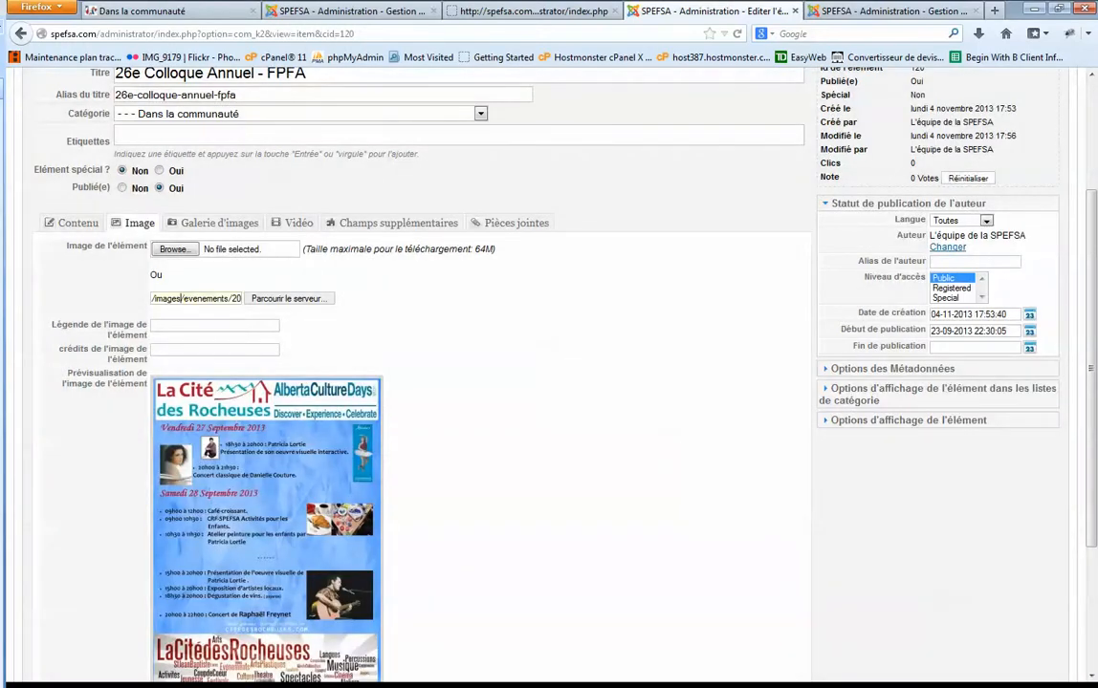
pyautogui.moveTo(154, 299); pyautogui.dragTo(260, 299)
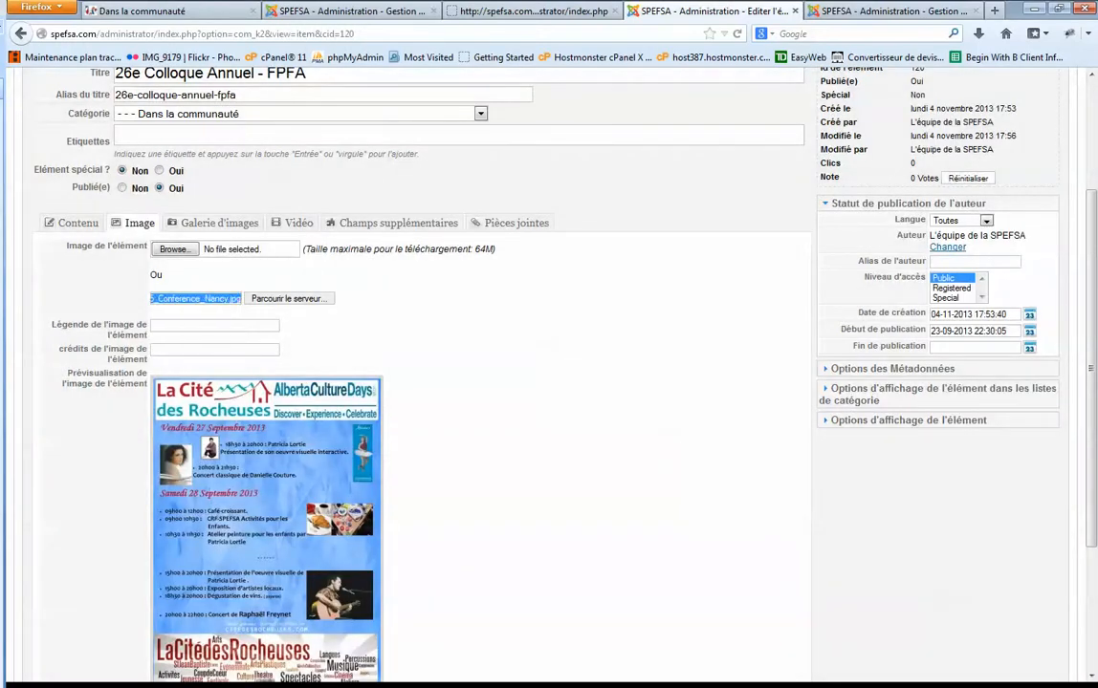
# - Save the item with the reselected image and return to the public Dans la communauté page
pyautogui.scroll(4, 549, 373)
pyautogui.click(1001, 170)
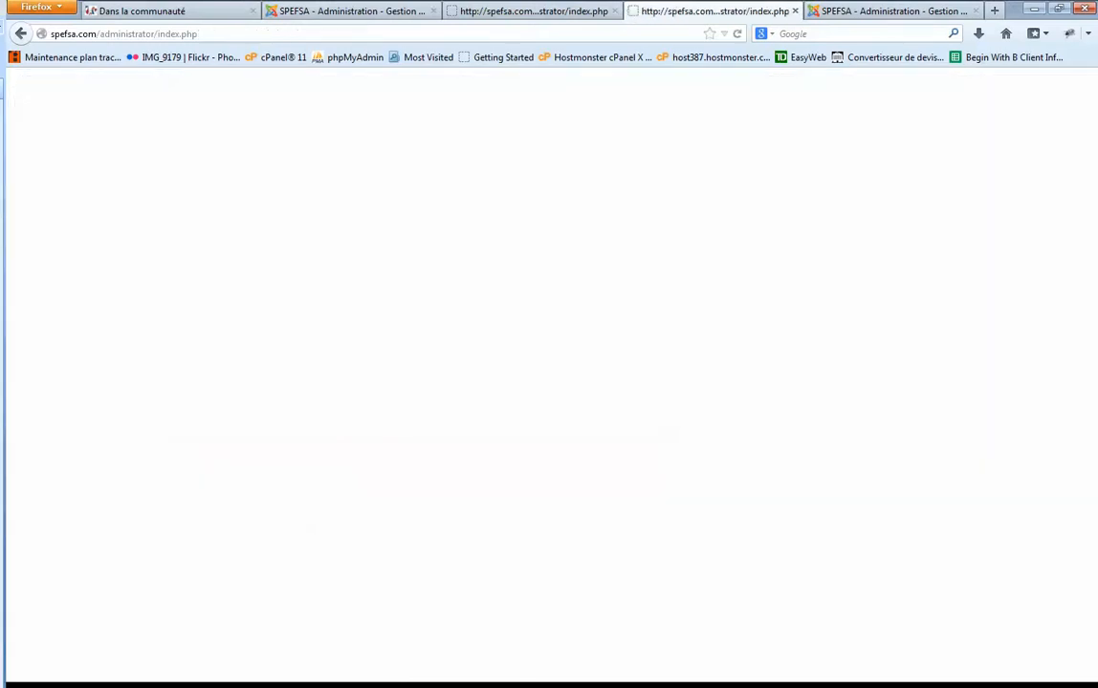
pyautogui.click(153, 10)
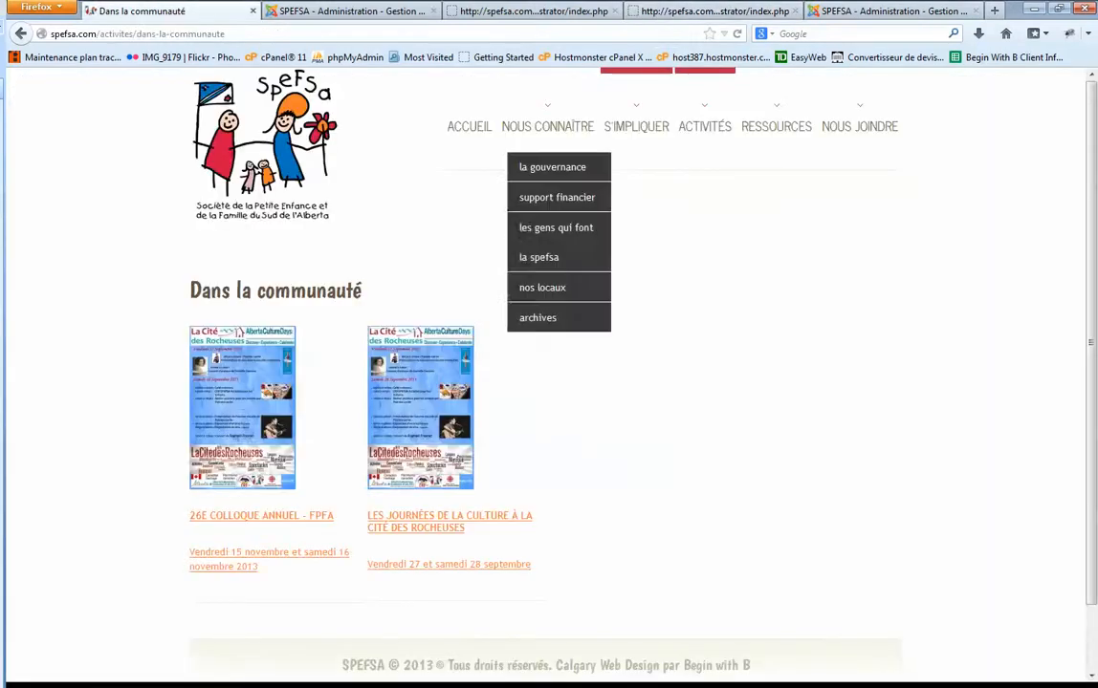
# - Reload the public Dans la communauté page to check the 26e Colloque Annuel - FPFA image, and look through the open administration tabs
pyautogui.click(737, 34)
pyautogui.moveTo(548, 126)
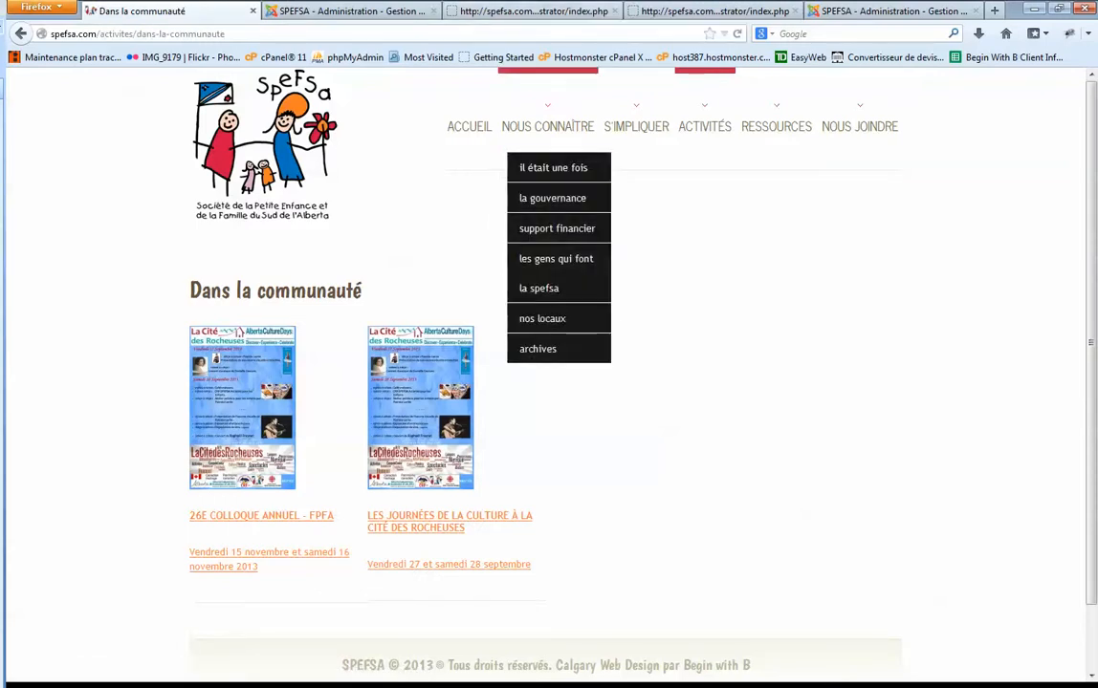
pyautogui.click(537, 11)
pyautogui.click(708, 10)
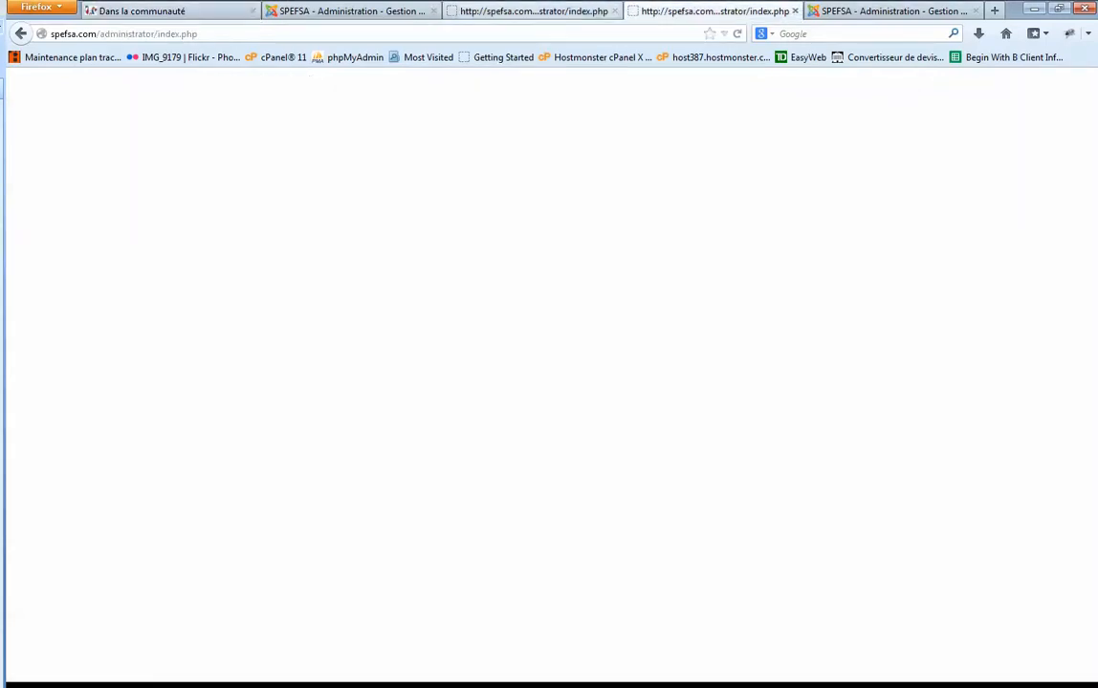
pyautogui.click(350, 11)
pyautogui.scroll(-1, 80, 409)
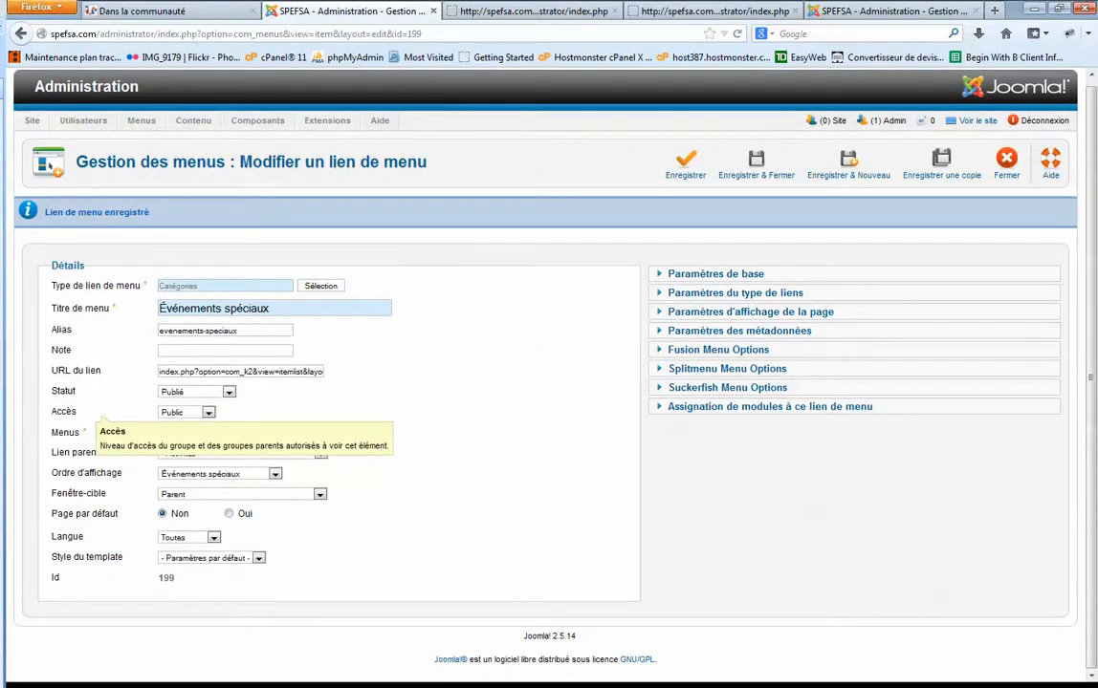
# - Open the 20131115 conference JPG from the local ressources/20131104 folder with another program, and move the folder window out of the way
pyautogui.hotkey('alt', 'Tab')
pyautogui.click(352, 496)
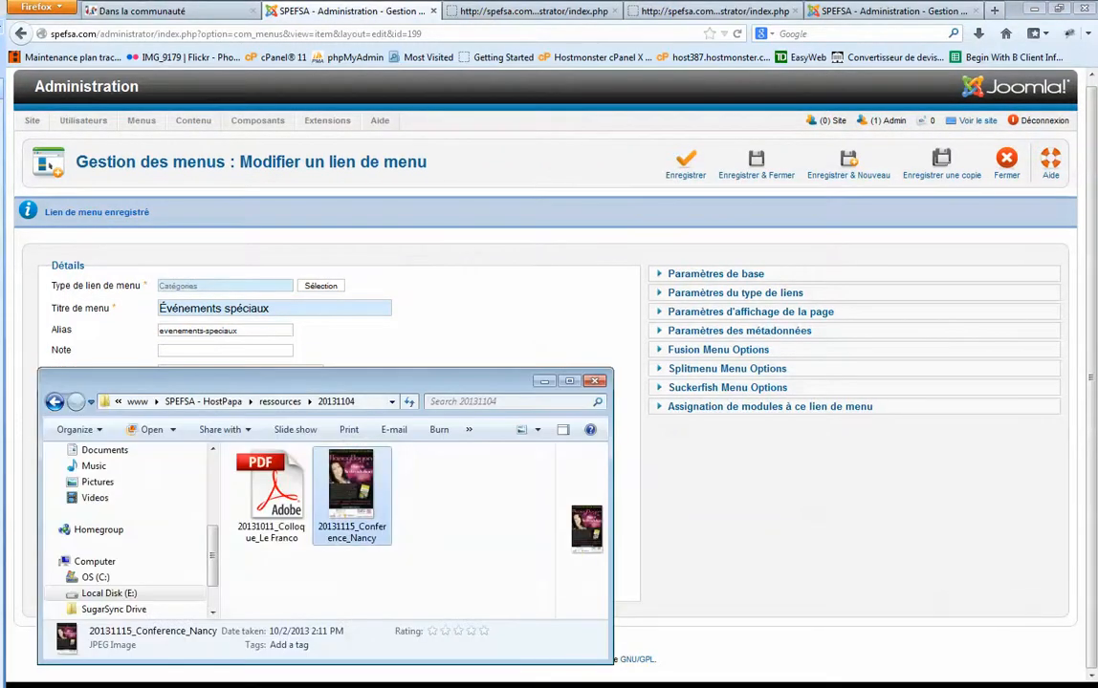
pyautogui.rightClick(360, 498)
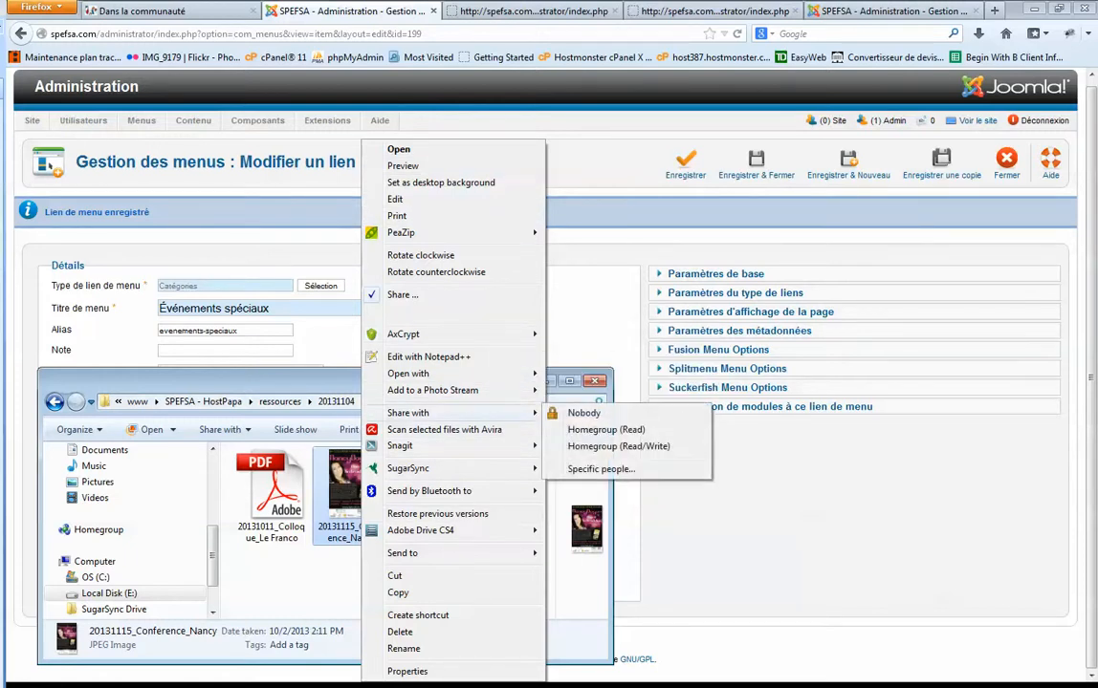
pyautogui.moveTo(421, 373)
pyautogui.click(612, 390)
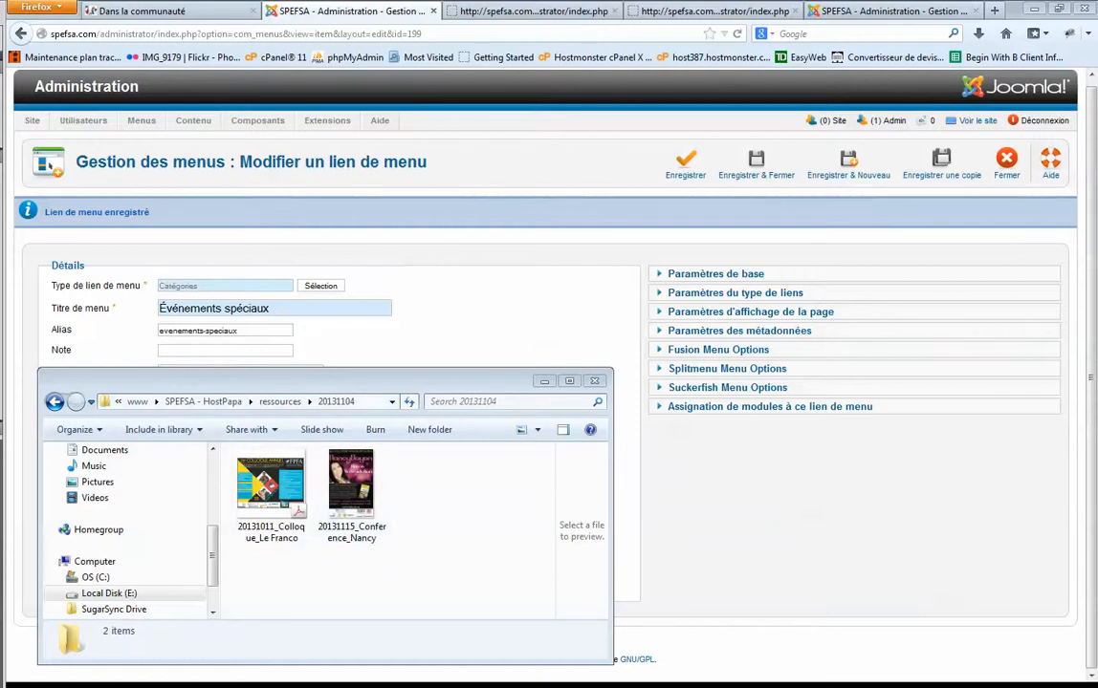
pyautogui.moveTo(325, 380); pyautogui.dragTo(0, 375)
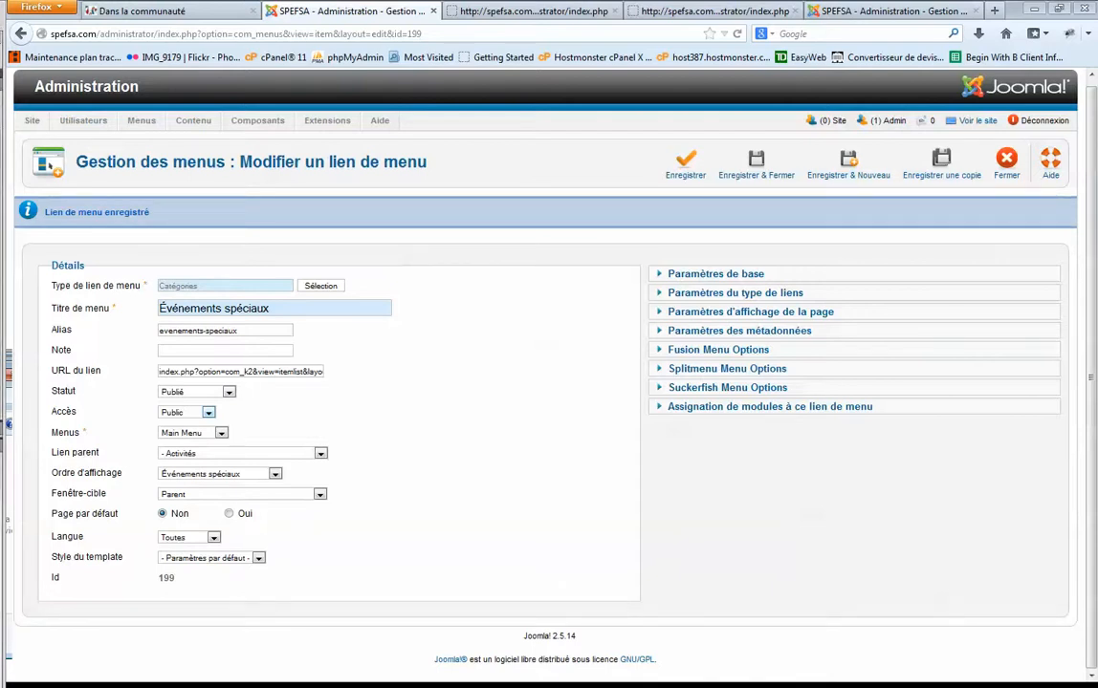
# - Try to upload the local 20131115 conference JPG again to evenements/201311 in the media manager
pyautogui.click(716, 10)
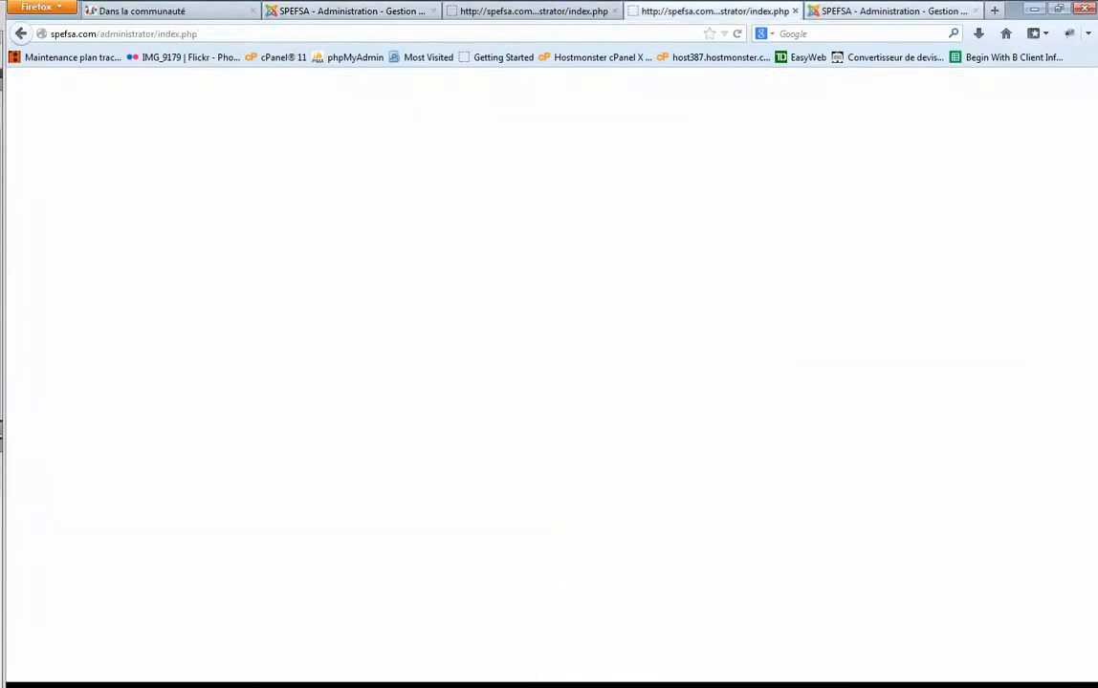
pyautogui.click(889, 10)
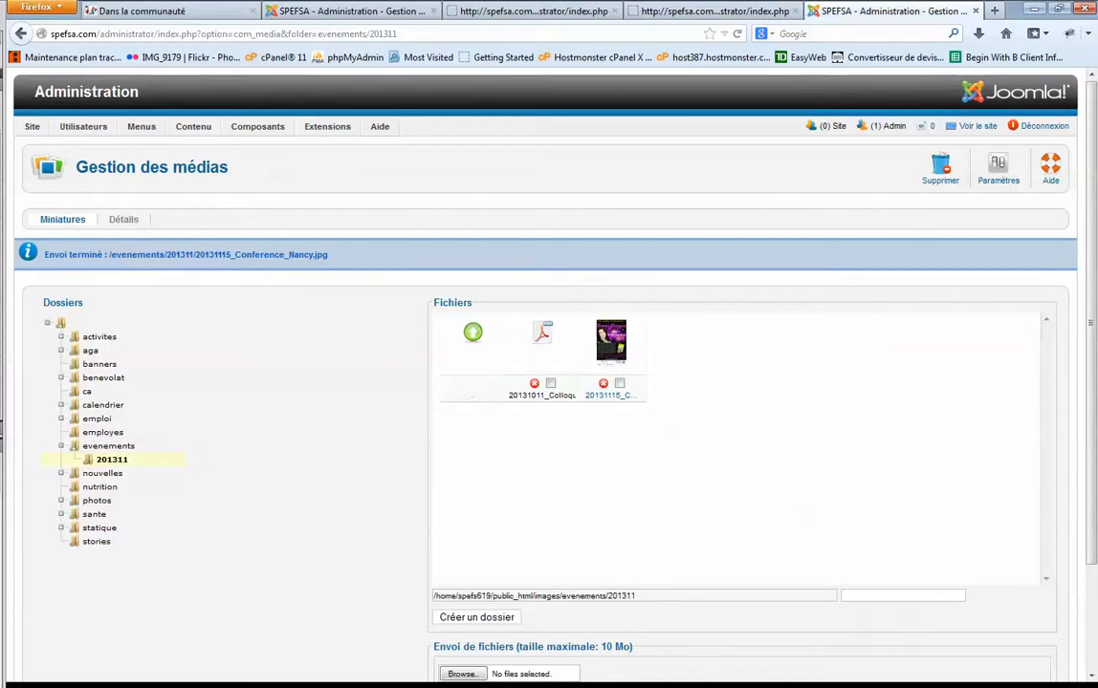
pyautogui.scroll(-3, 574, 430)
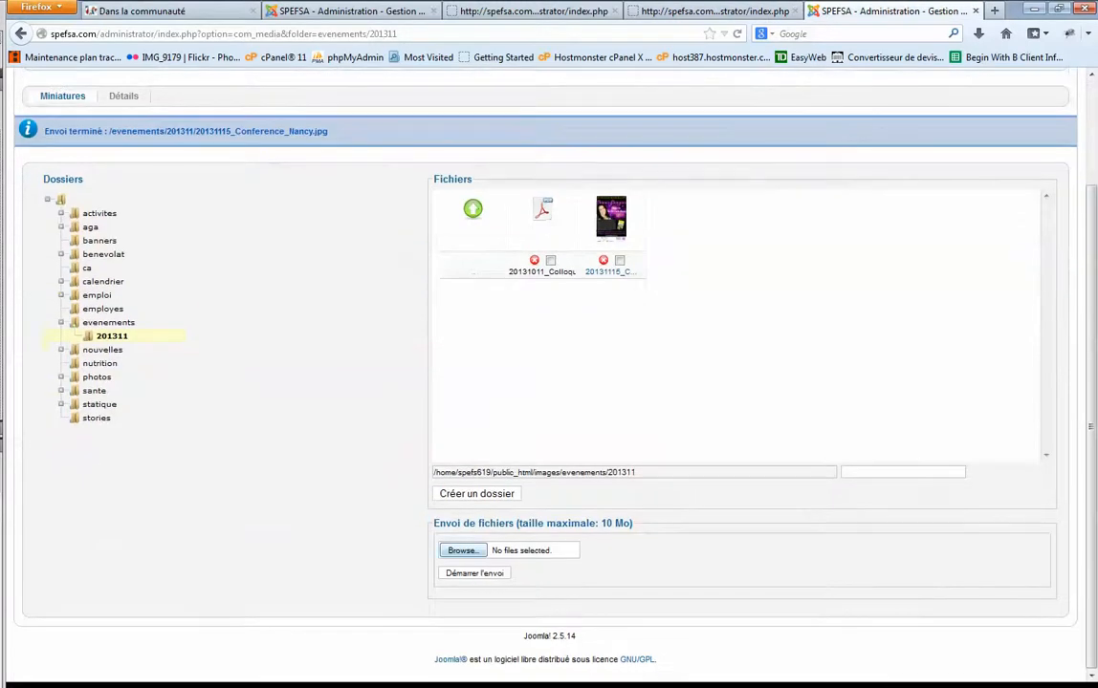
pyautogui.click(462, 550)
pyautogui.click(339, 124)
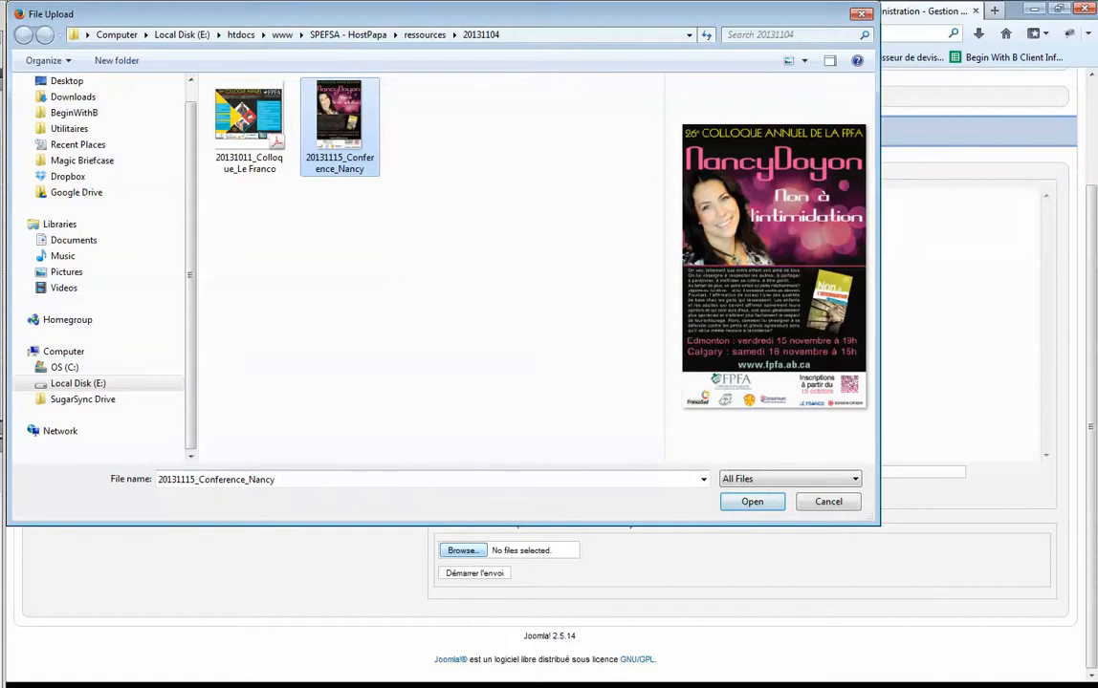
pyautogui.click(752, 501)
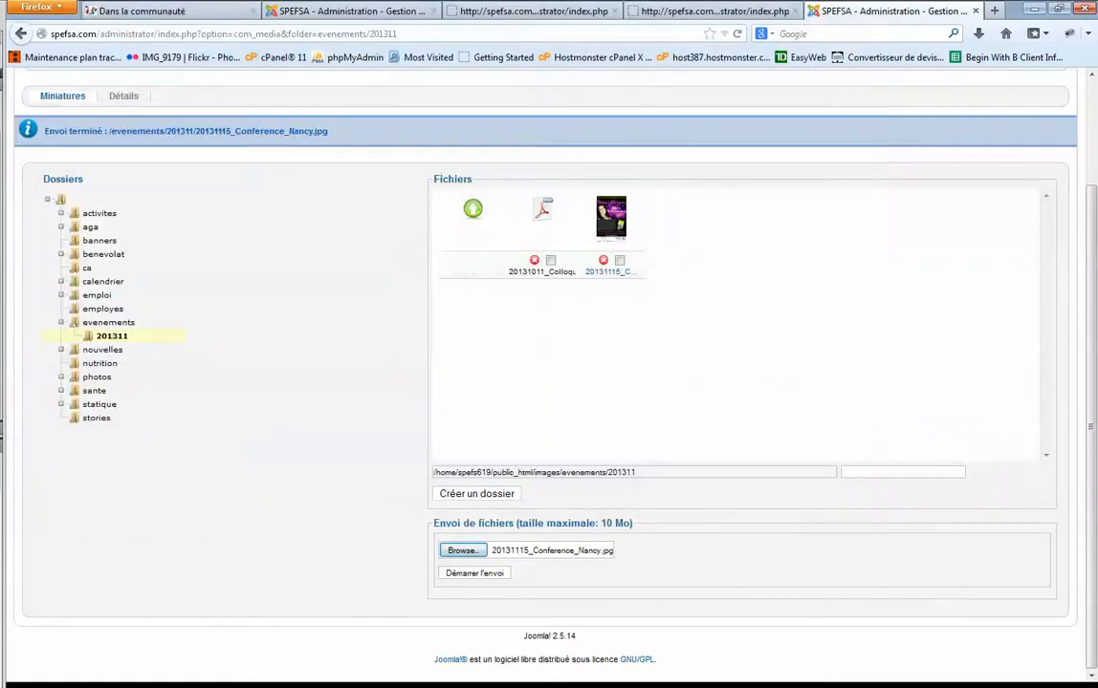
pyautogui.click(474, 574)
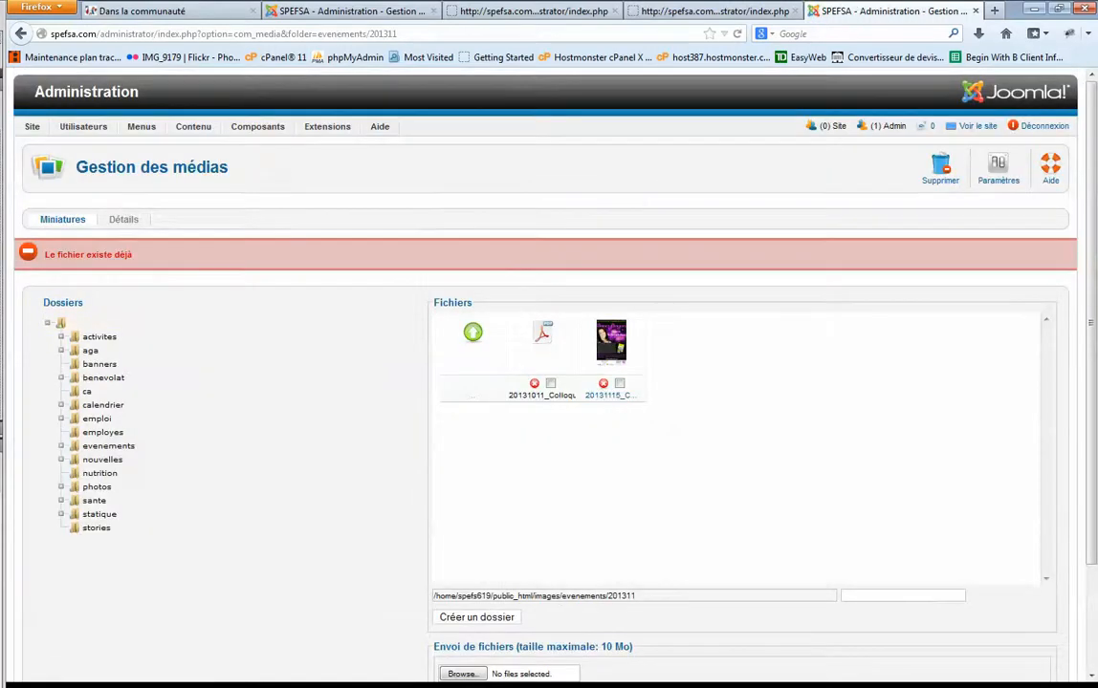
# - Delete the existing 20131115 conference JPG from evenements/201311 and upload the local copy from ressources/20131104 in its place
pyautogui.scroll(-2, 612, 382)
pyautogui.click(604, 297)
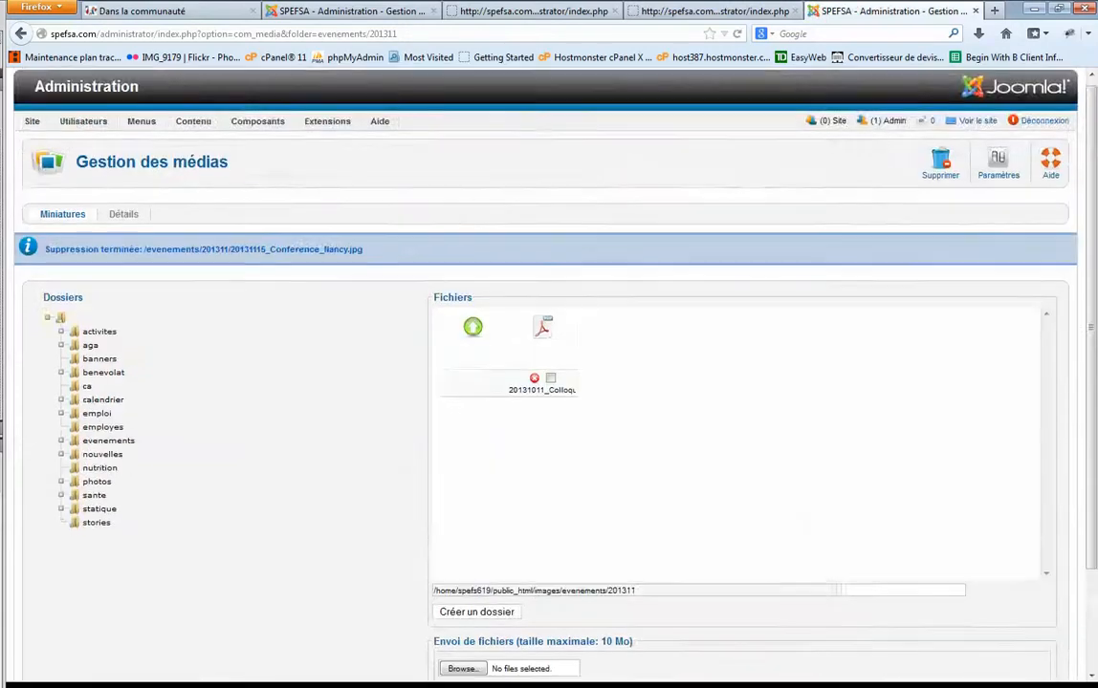
pyautogui.scroll(-3, 545, 344)
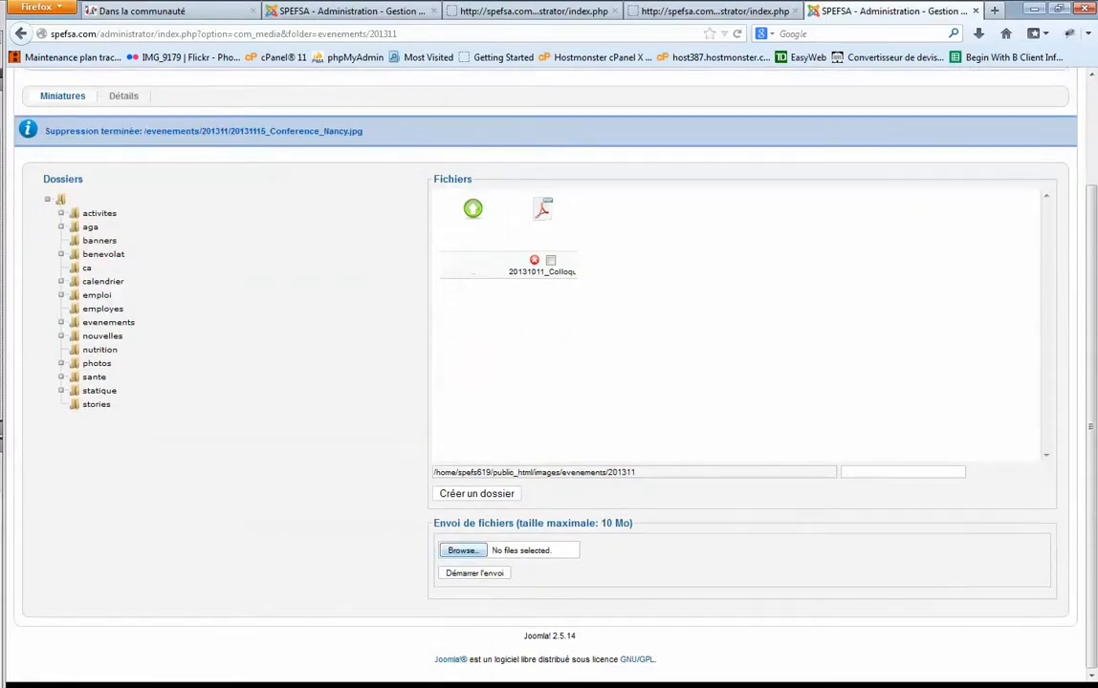
pyautogui.click(463, 551)
pyautogui.click(339, 117)
pyautogui.click(752, 502)
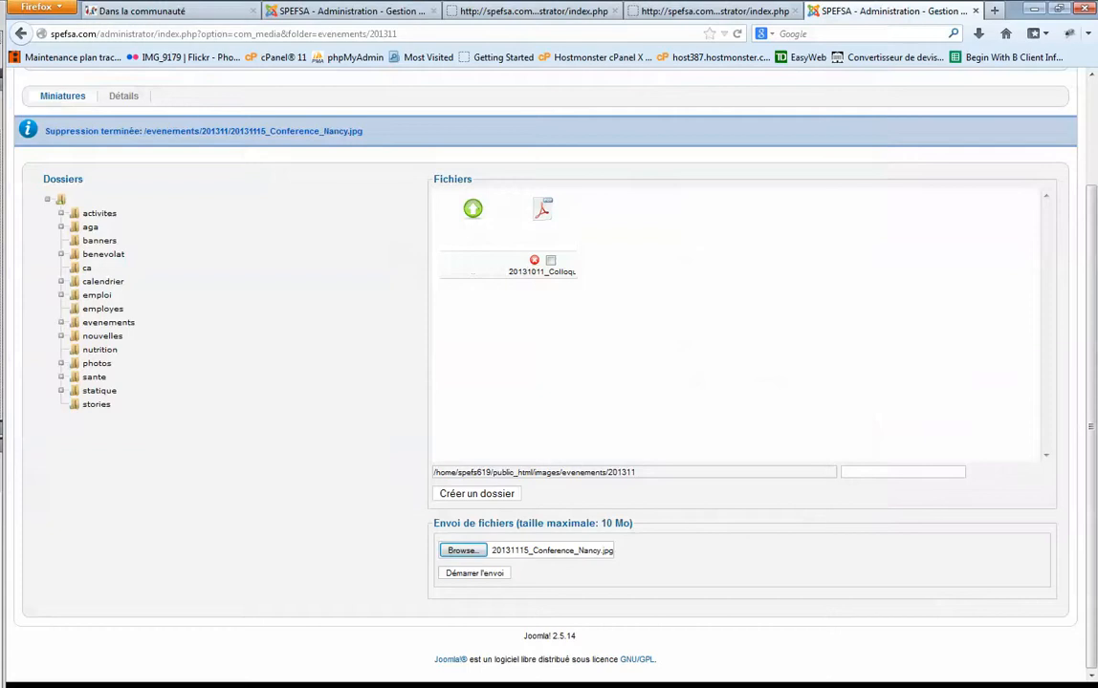
pyautogui.click(475, 572)
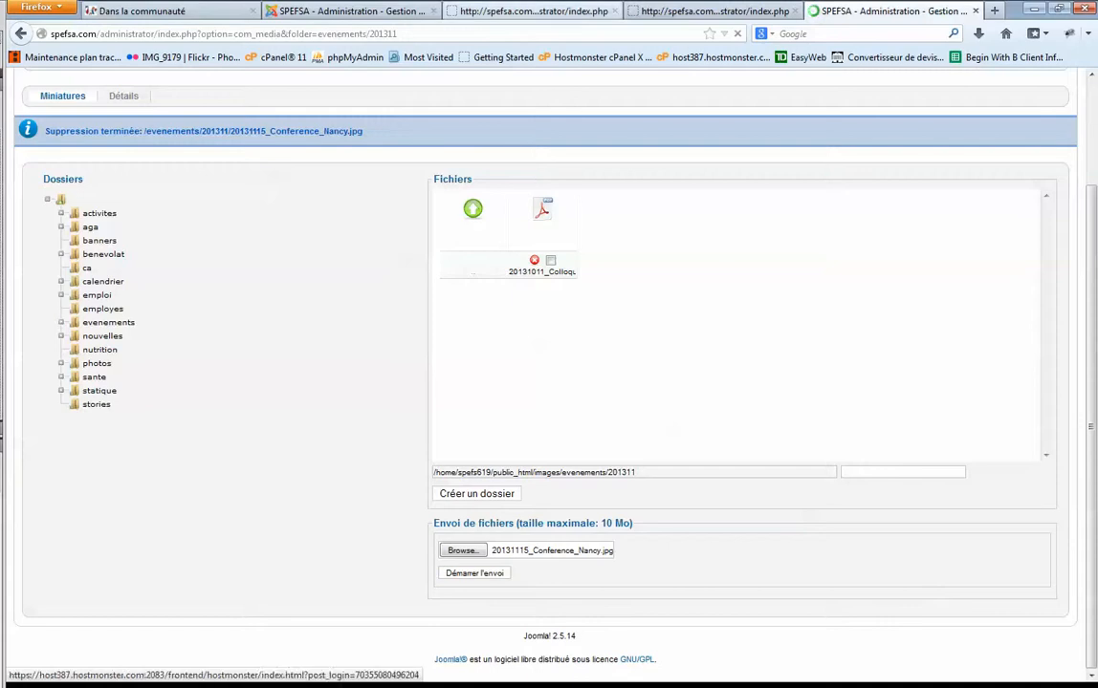
# - Load spefsa.com/administrator/ in a blank administration tab and check the conference image upload in the media manager
pyautogui.click(556, 12)
pyautogui.click(161, 34)
pyautogui.moveTo(160, 34); pyautogui.dragTo(203, 33)
pyautogui.press('BackSpace')
pyautogui.press('Return')
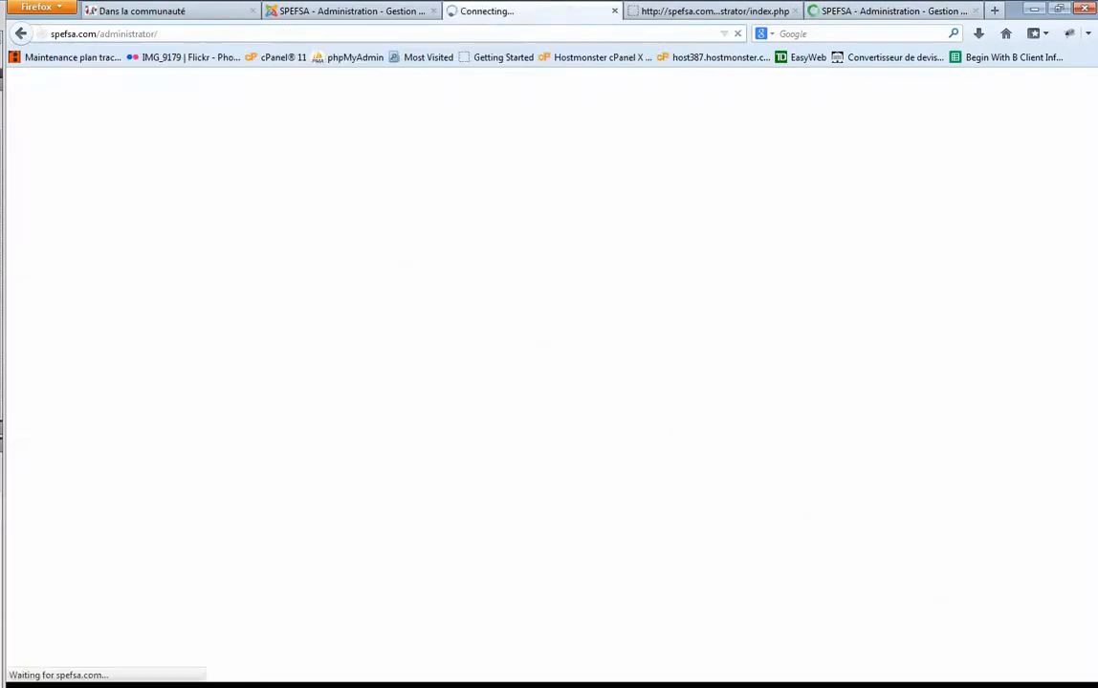
pyautogui.click(885, 10)
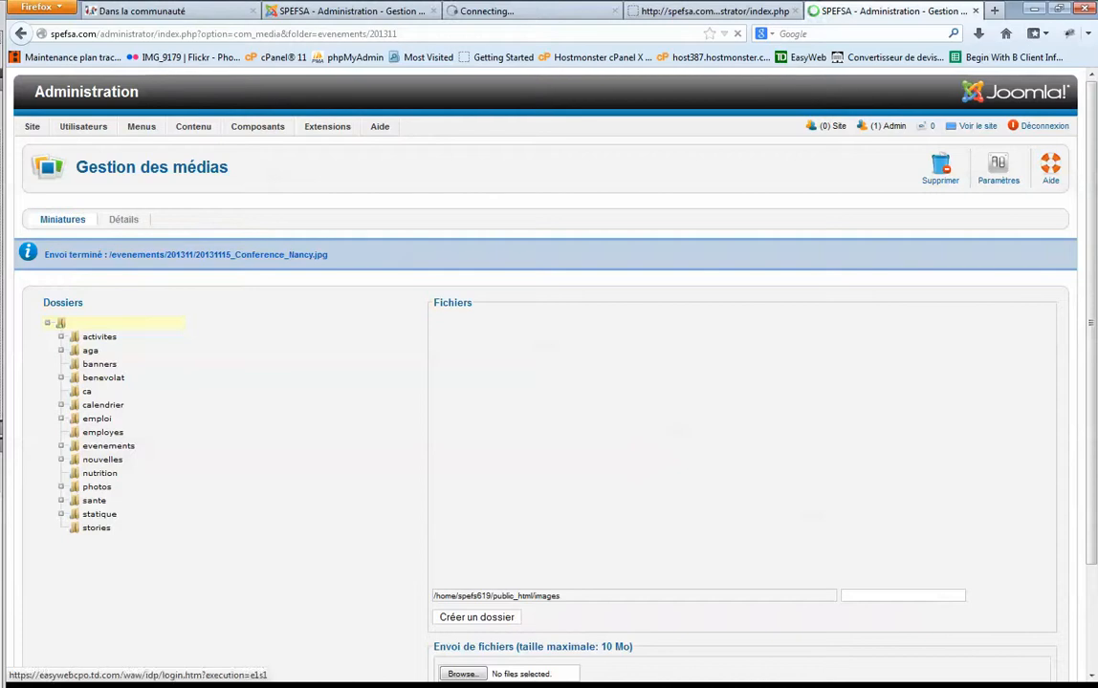
pyautogui.scroll(-2, 545, 383)
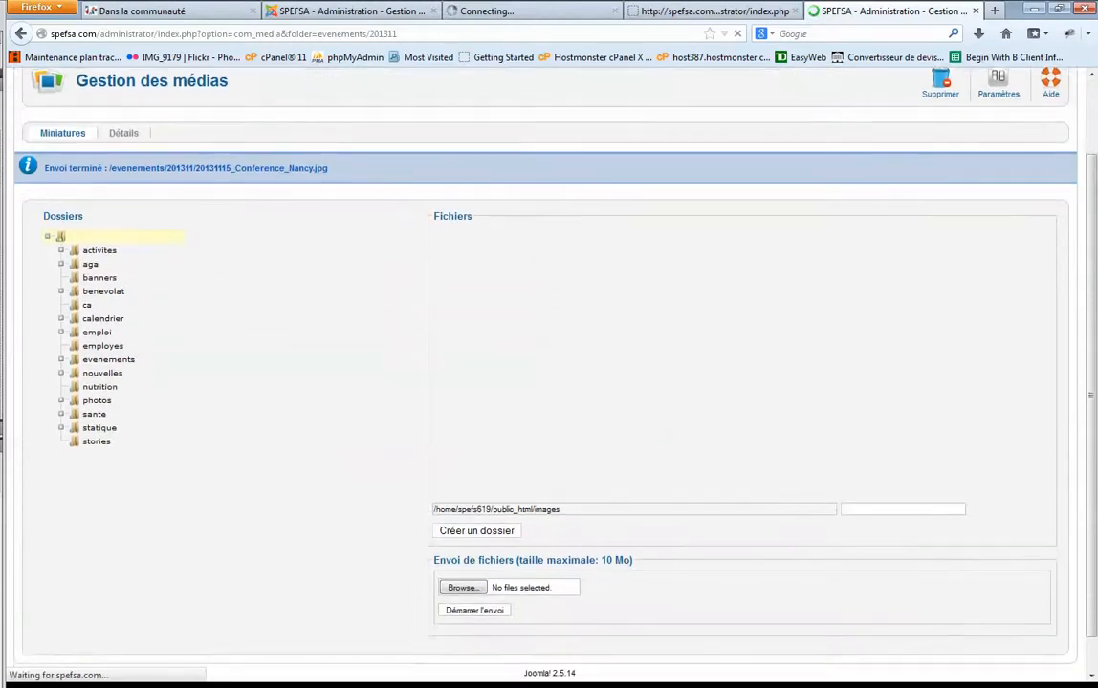
pyautogui.scroll(1, 545, 382)
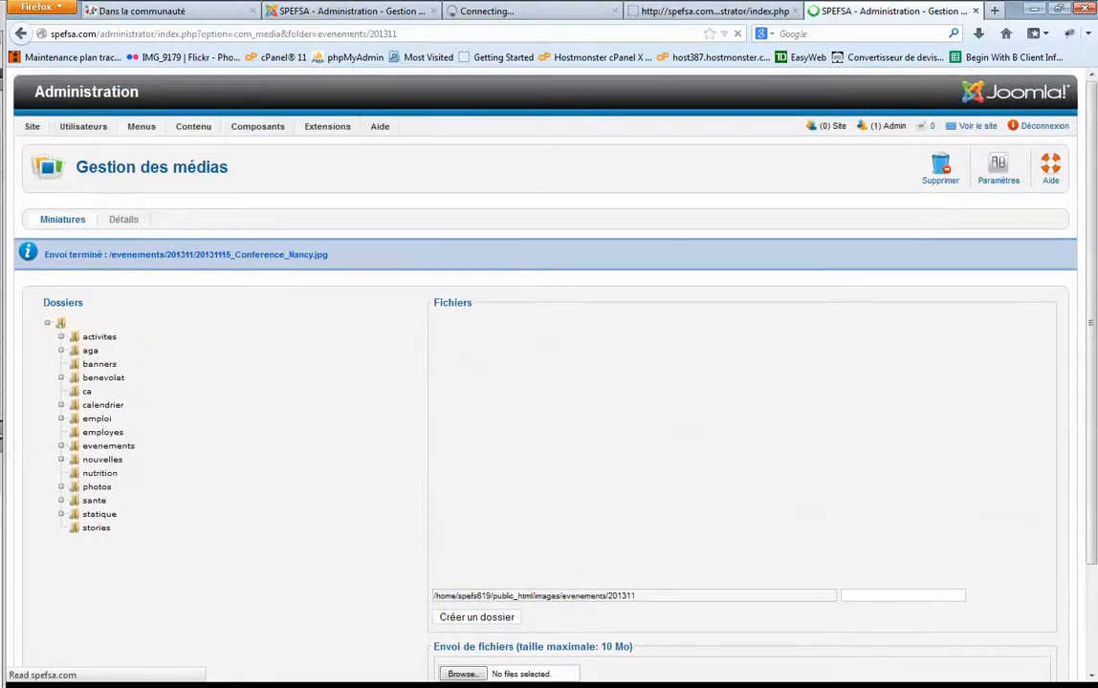
# - Open the 26e Colloque Annuel - FPFA item for editing from K2's item list
pyautogui.click(545, 11)
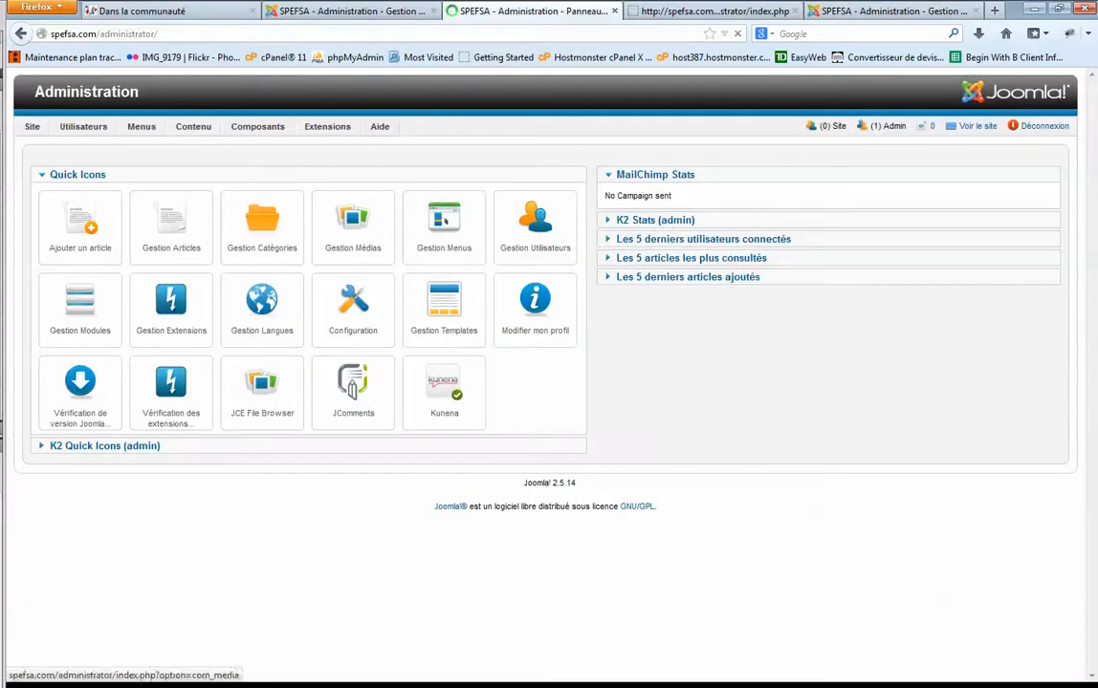
pyautogui.moveTo(257, 127)
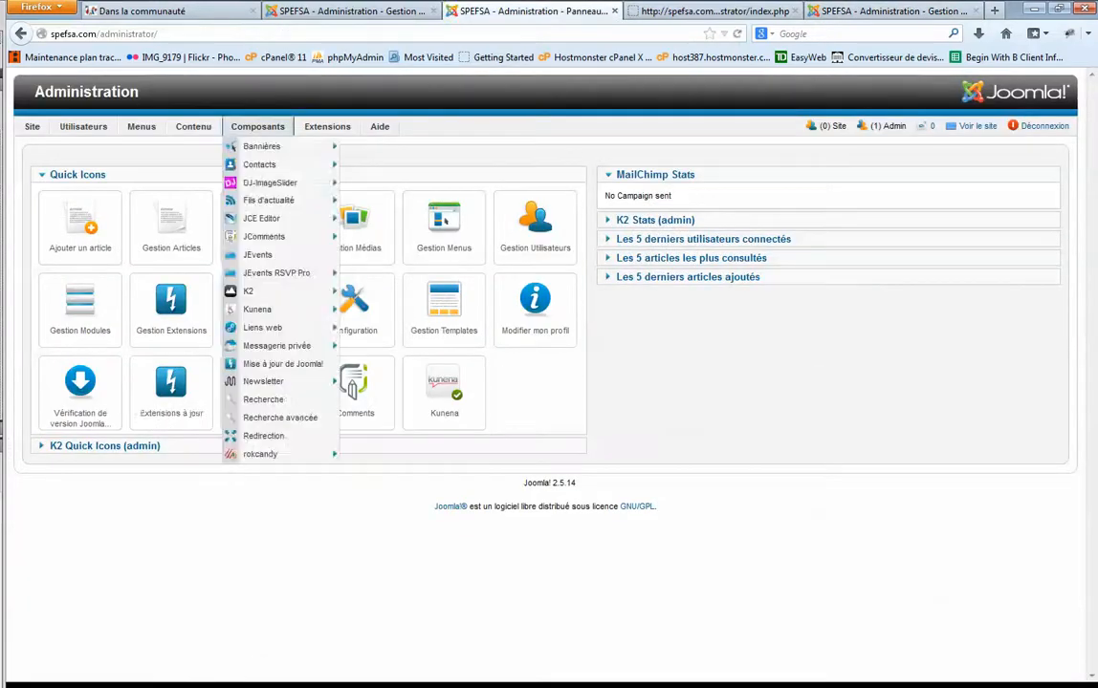
pyautogui.moveTo(277, 291)
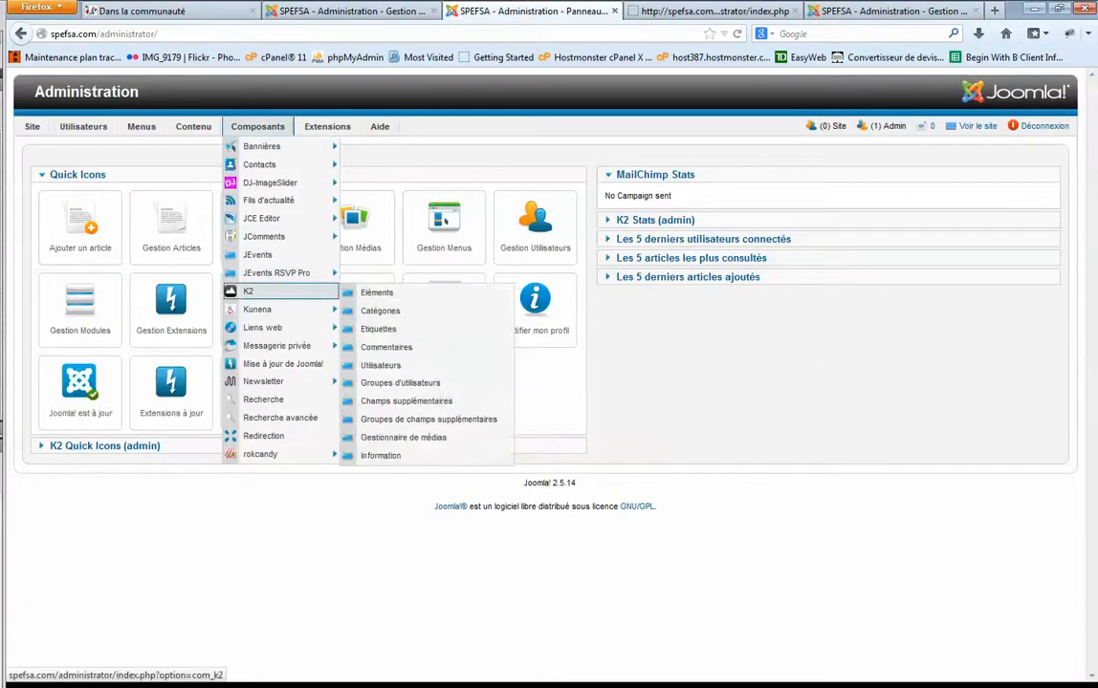
pyautogui.click(377, 292)
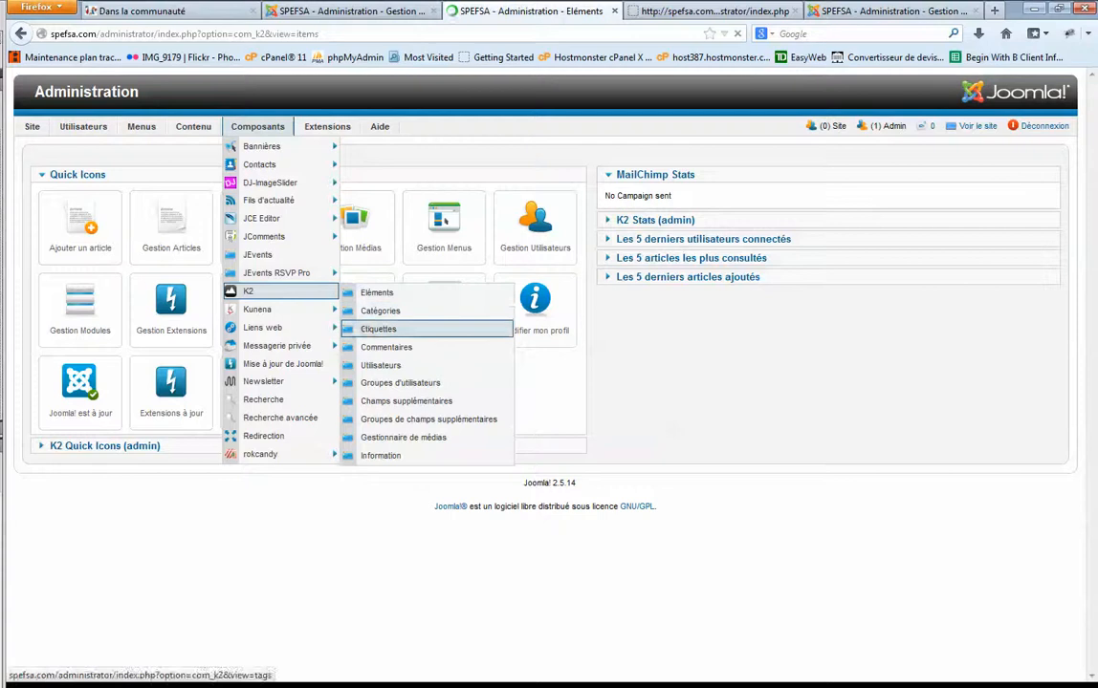
pyautogui.click(140, 332)
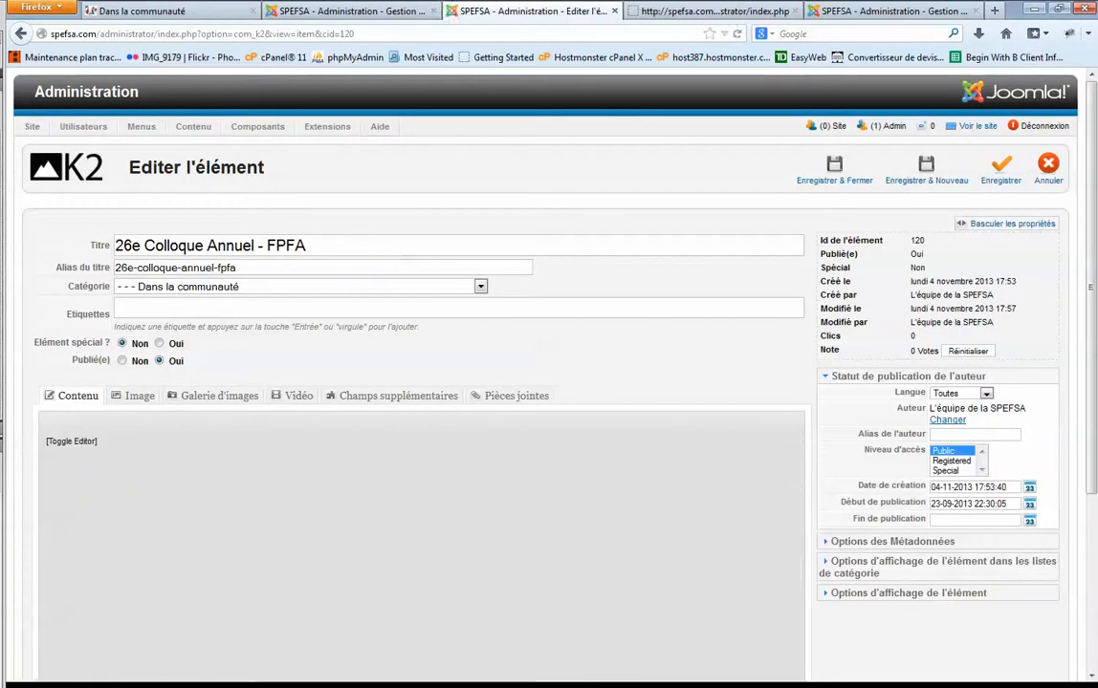
# - Try to select the newly uploaded 20131115 conference JPG from images/evenements/201311 as the item's image
pyautogui.click(139, 396)
pyautogui.scroll(-5, 421, 459)
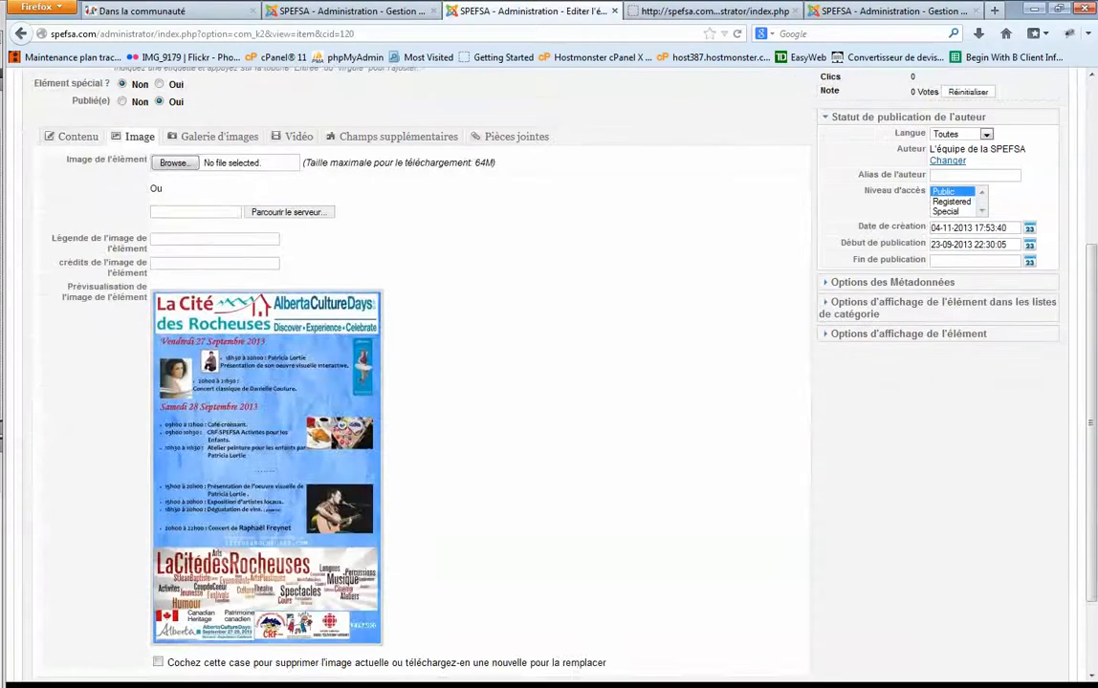
pyautogui.click(289, 212)
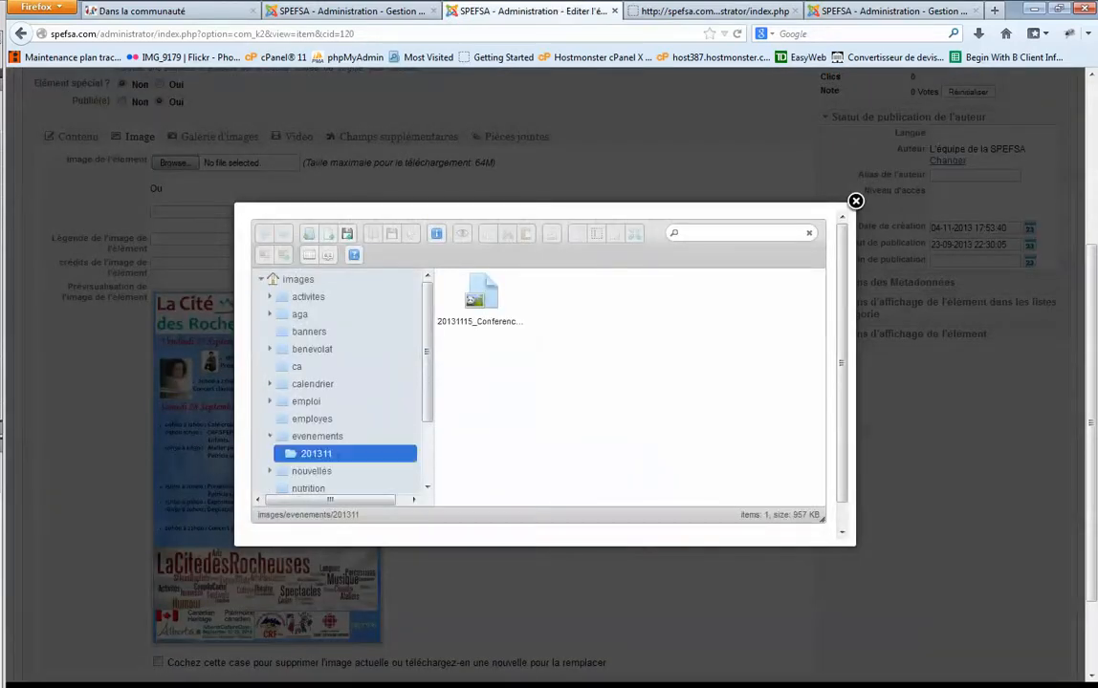
pyautogui.click(481, 293)
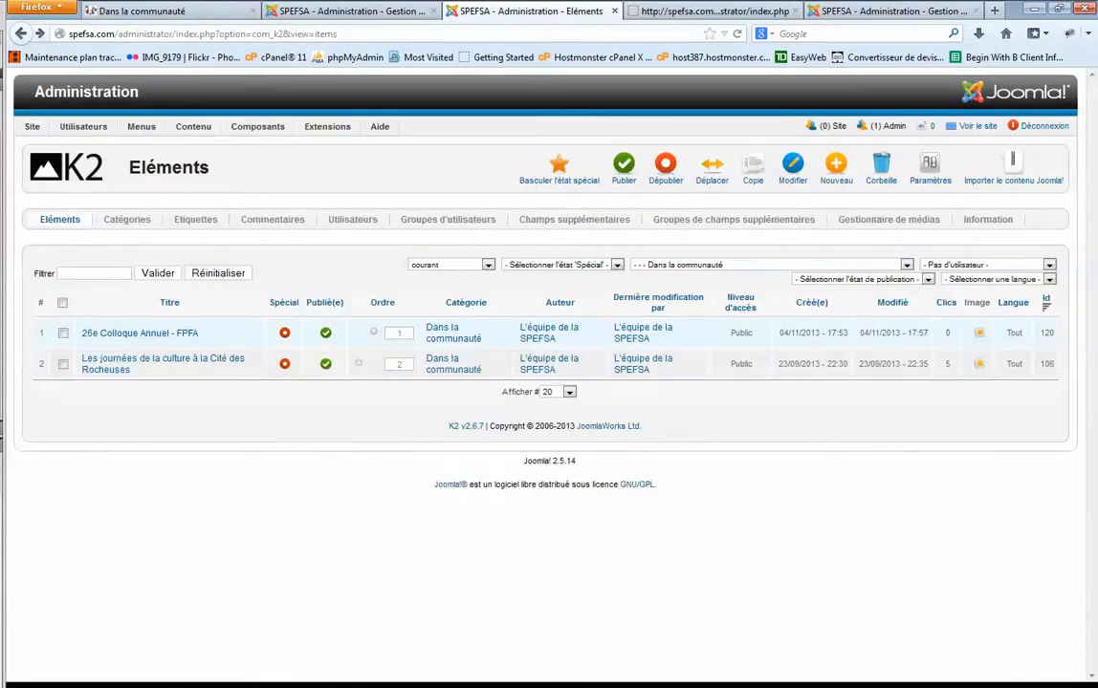
# - Reopen the 26e Colloque Annuel - FPFA item and set its image to the 20131115 conference JPG from images/evenements/201311
pyautogui.click(140, 333)
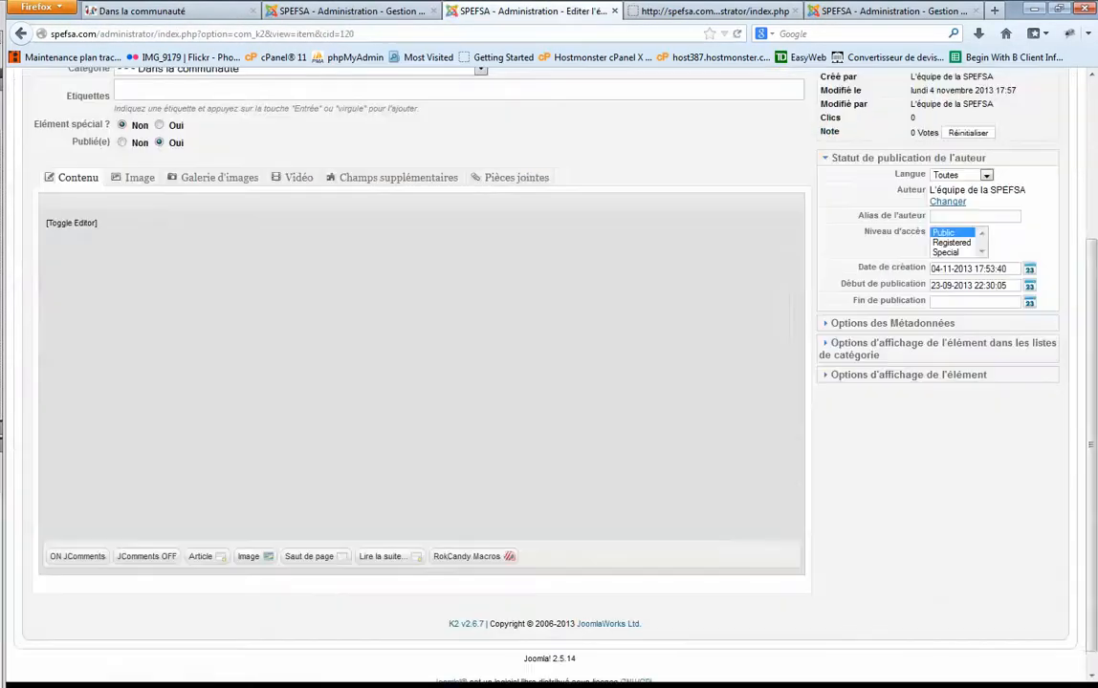
pyautogui.click(139, 178)
pyautogui.scroll(-3, 267, 431)
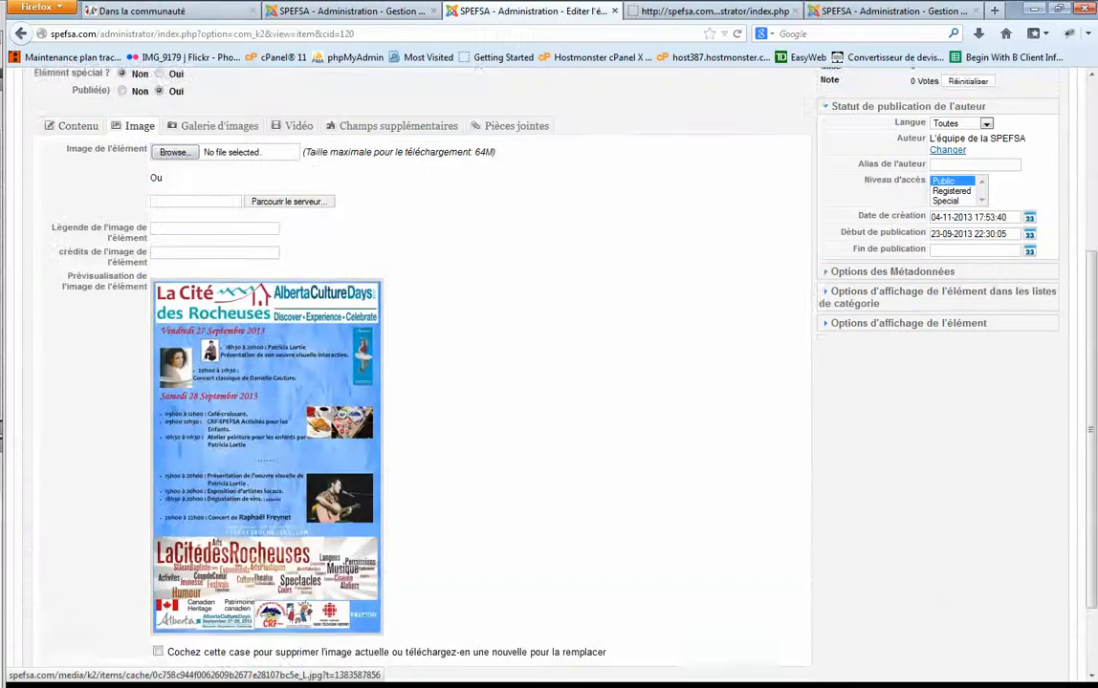
pyautogui.click(289, 107)
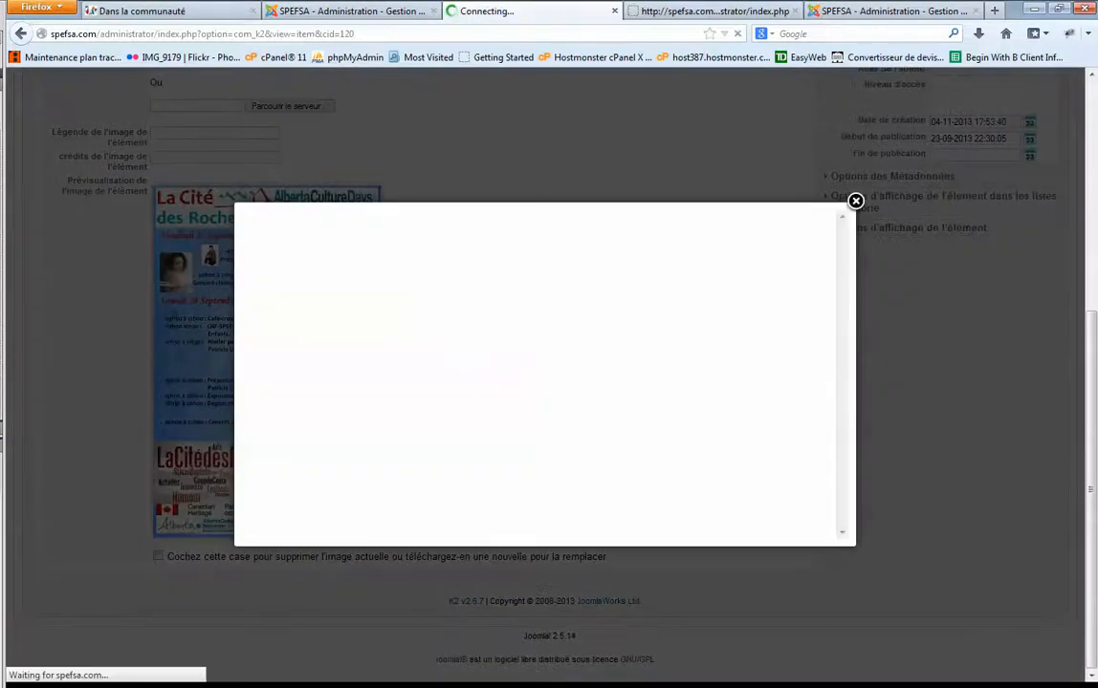
pyautogui.doubleClick(481, 292)
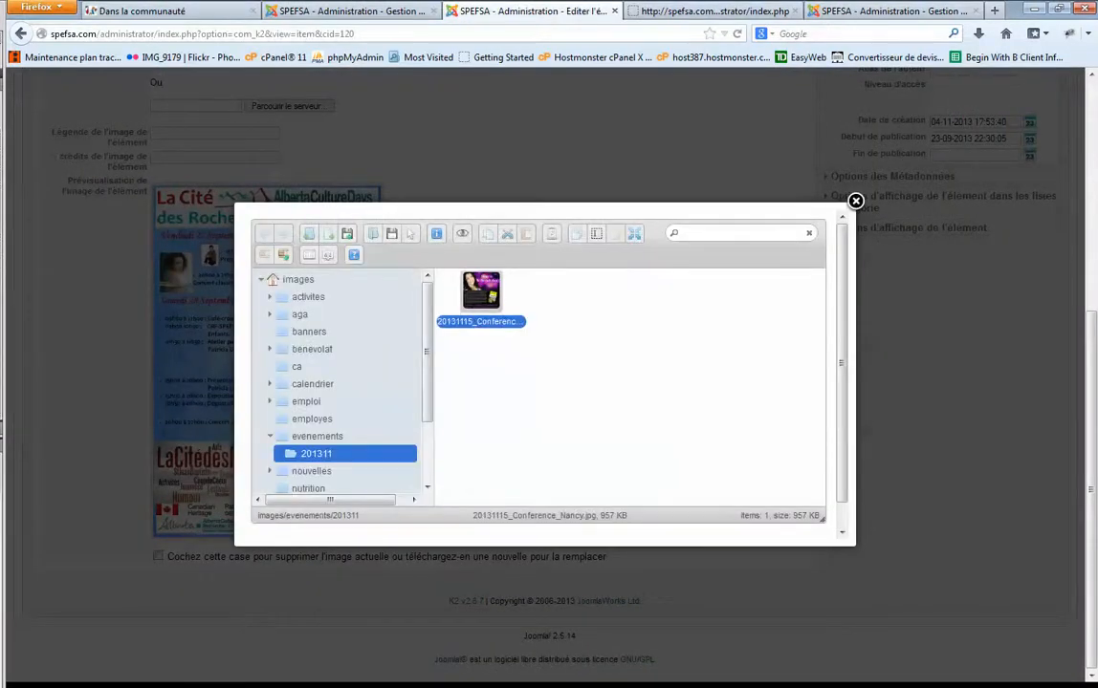
pyautogui.moveTo(176, 106); pyautogui.dragTo(241, 106)
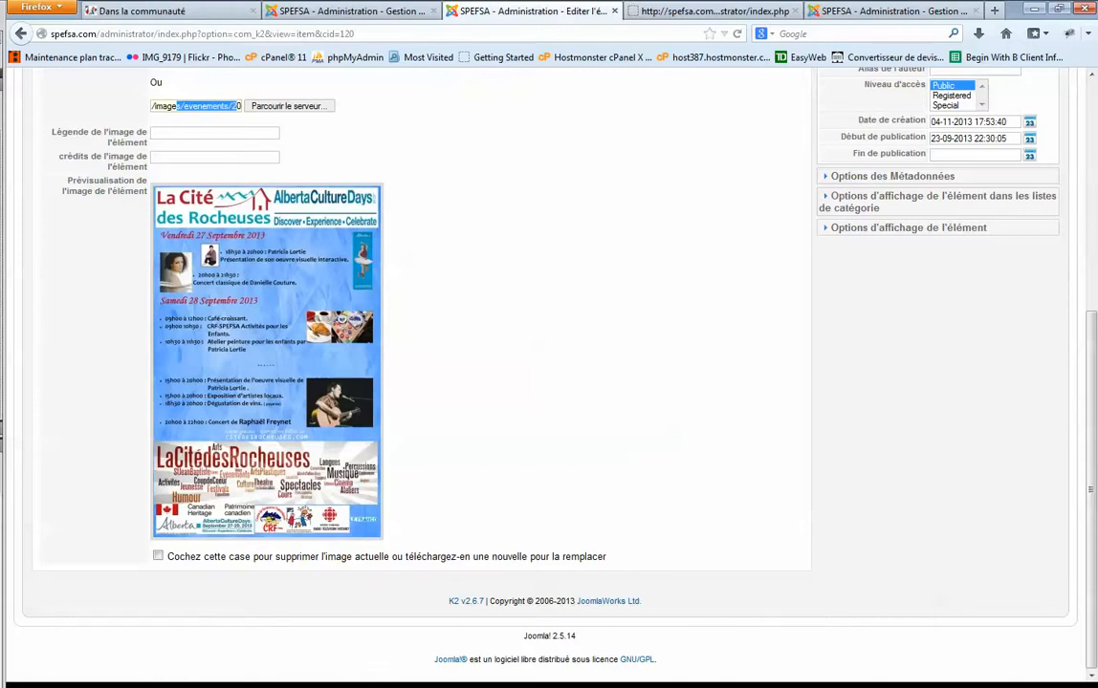
# - Save the 26e Colloque Annuel - FPFA item with its replacement image and keep it open for editing
pyautogui.click(498, 239)
pyautogui.scroll(5, 548, 364)
pyautogui.click(1000, 170)
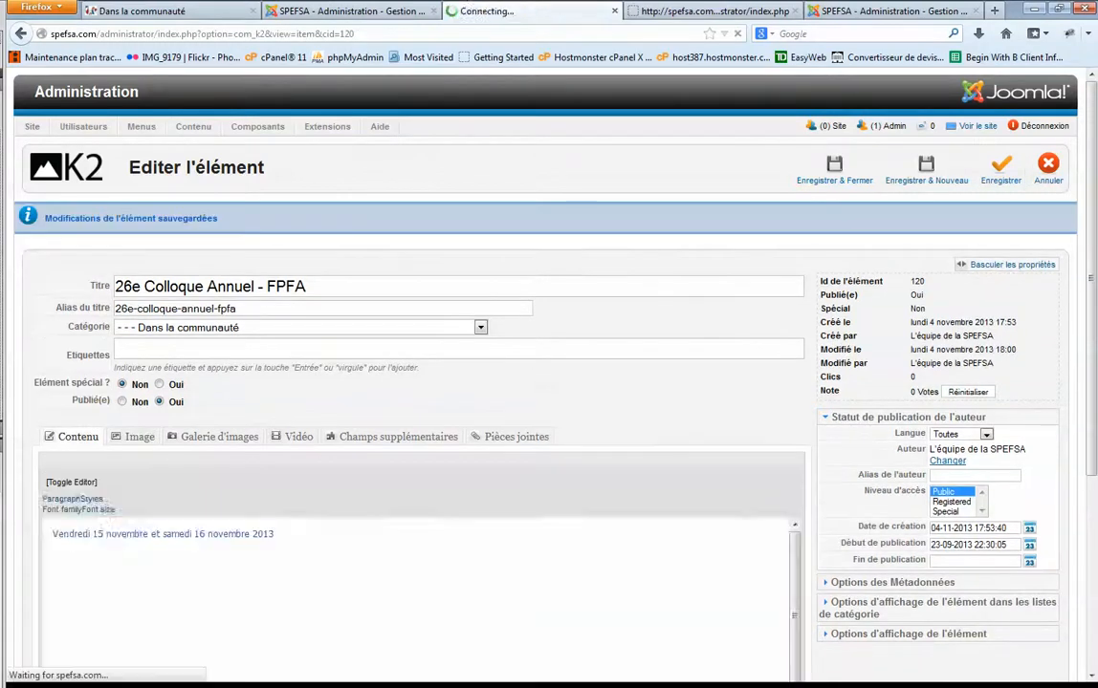
# - Check the image preview of the saved 26e Colloque Annuel - FPFA item
pyautogui.click(139, 437)
pyautogui.scroll(-3, 411, 459)
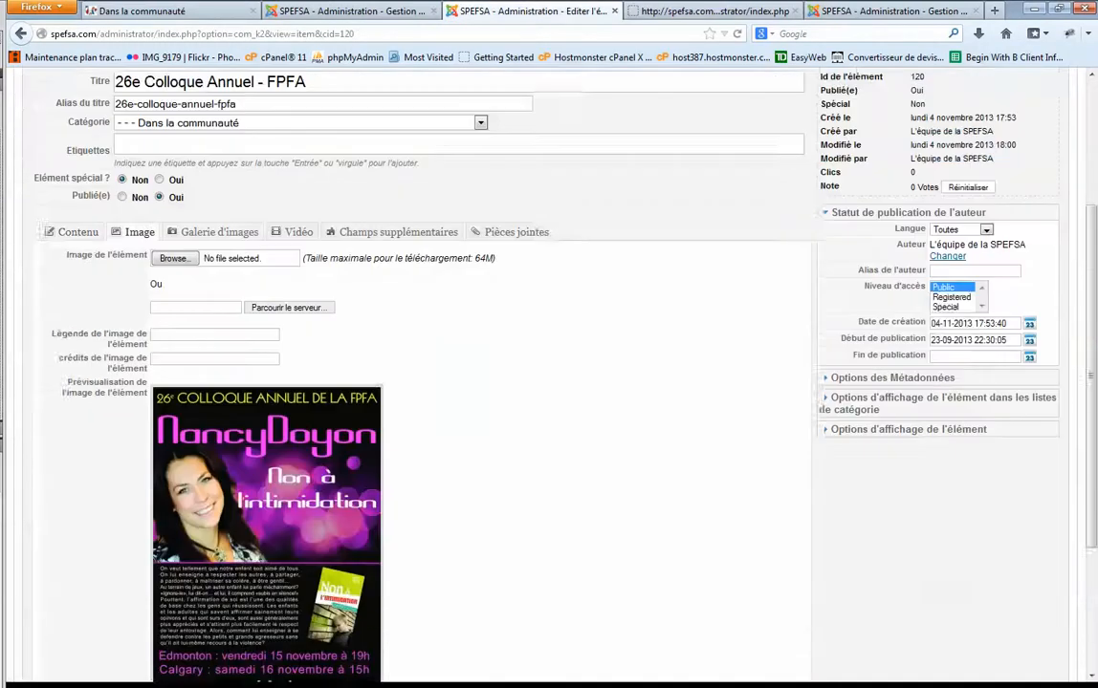
pyautogui.scroll(-3, 267, 459)
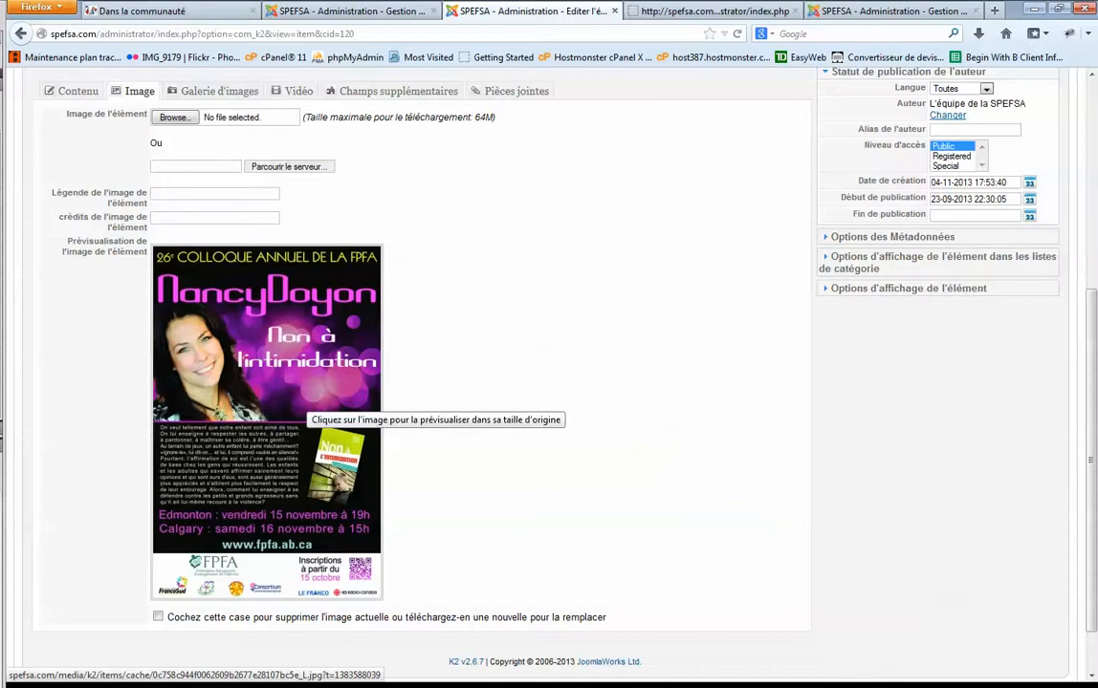
pyautogui.scroll(5, 297, 406)
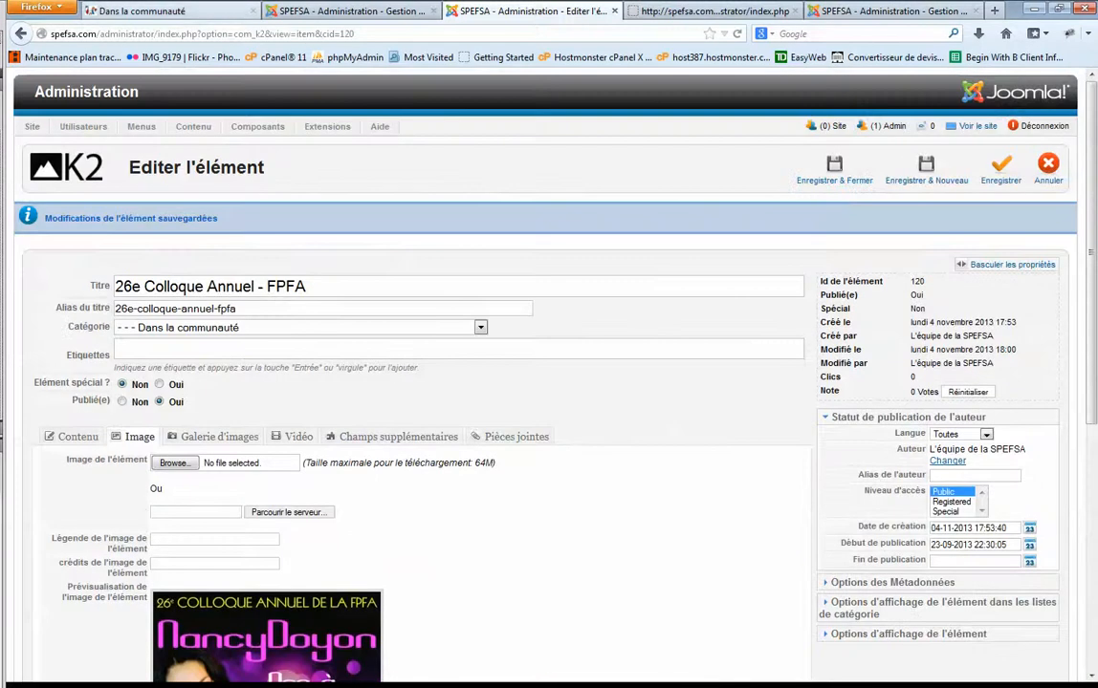
# - Reload the public Dans la communauté page and test the 26e Colloque event's date link to its PDF
pyautogui.click(153, 12)
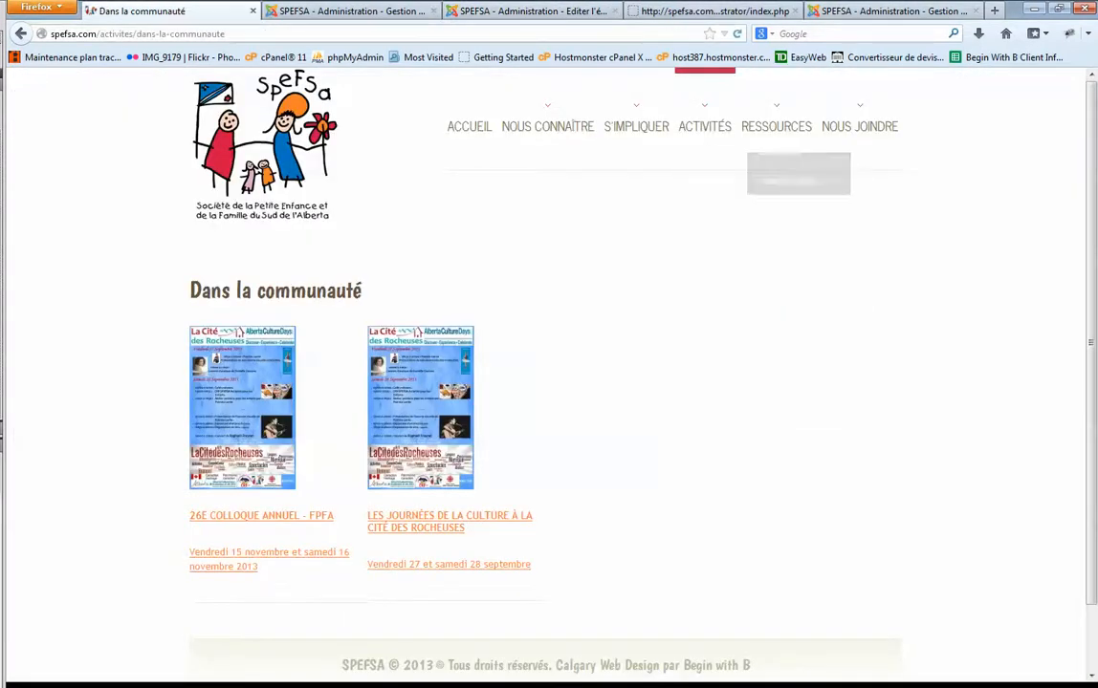
pyautogui.click(738, 33)
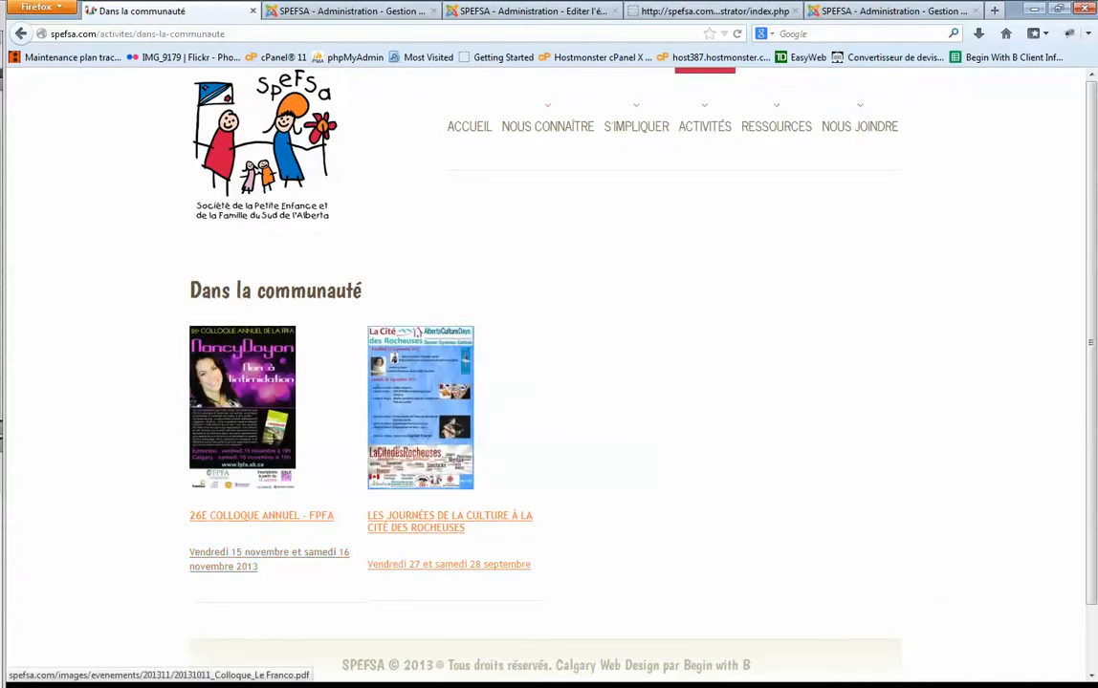
pyautogui.click(268, 553)
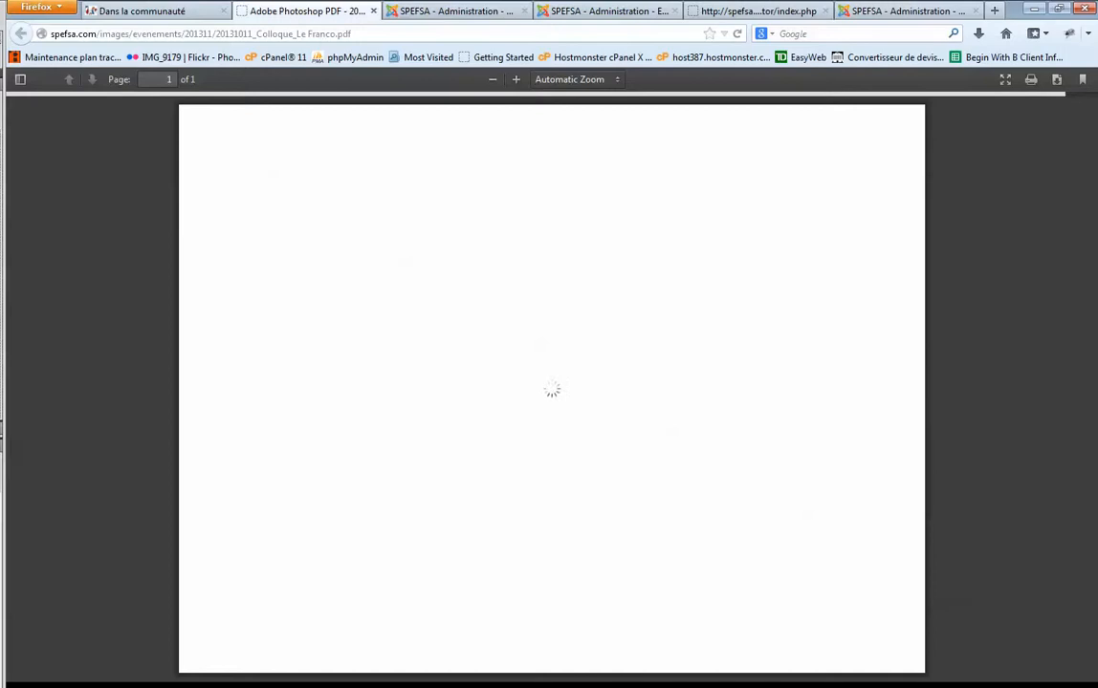
# - Close the 26e Colloque item and unpublish Les journées de la culture à la Cité des Rocheuses in K2's item list
pyautogui.click(421, 10)
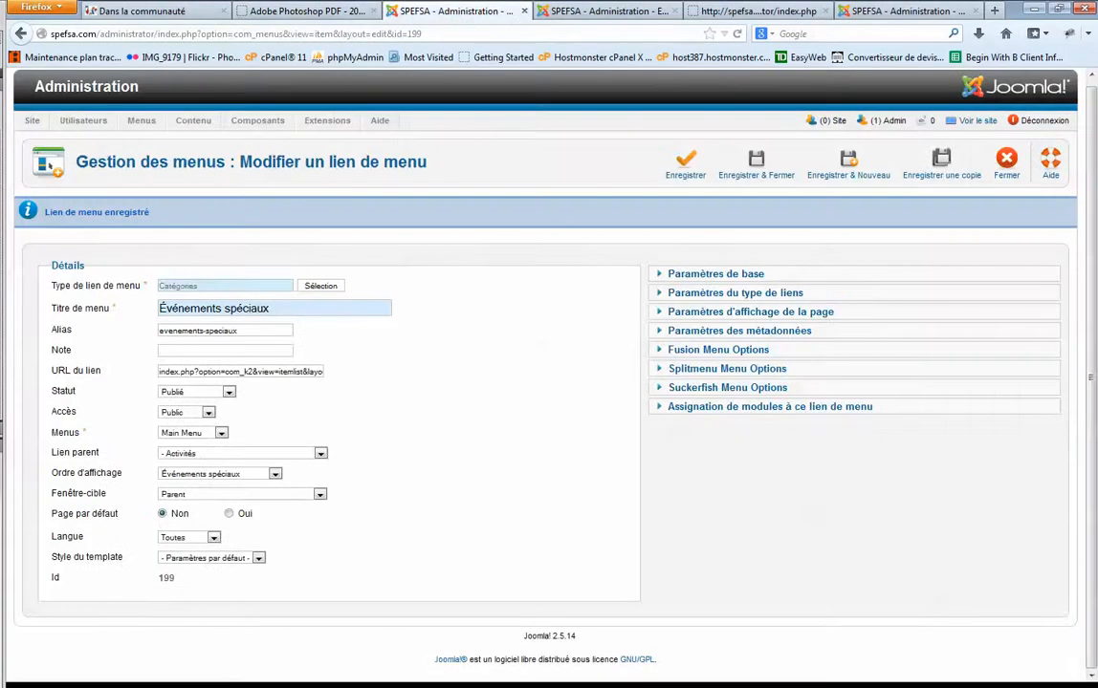
pyautogui.click(606, 11)
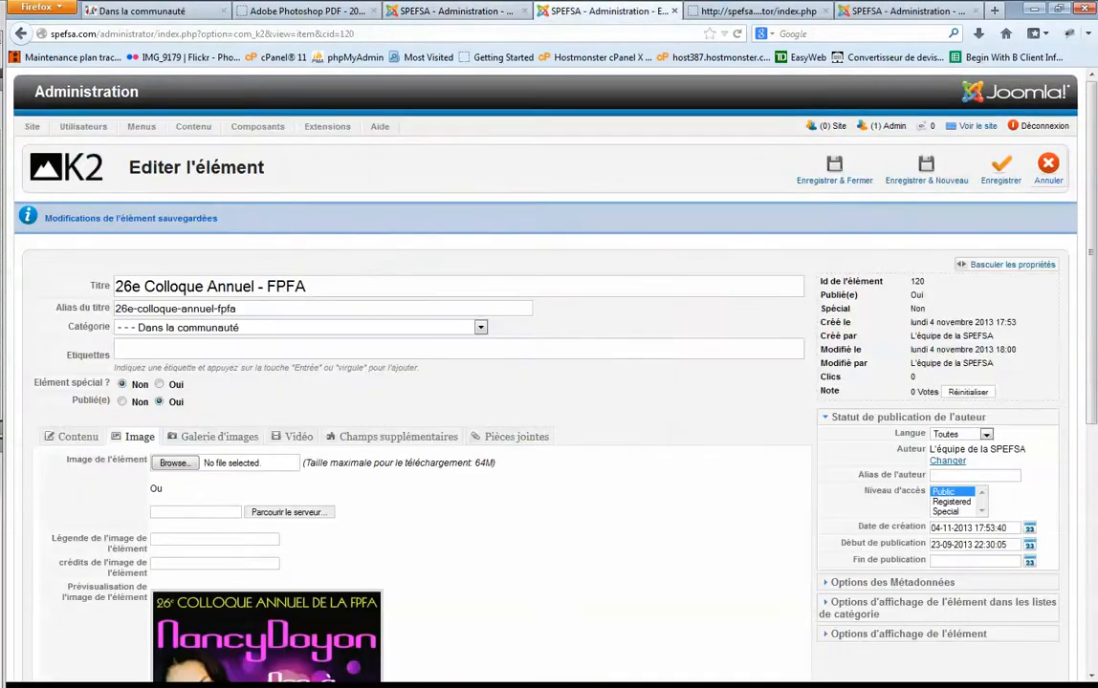
pyautogui.click(1048, 169)
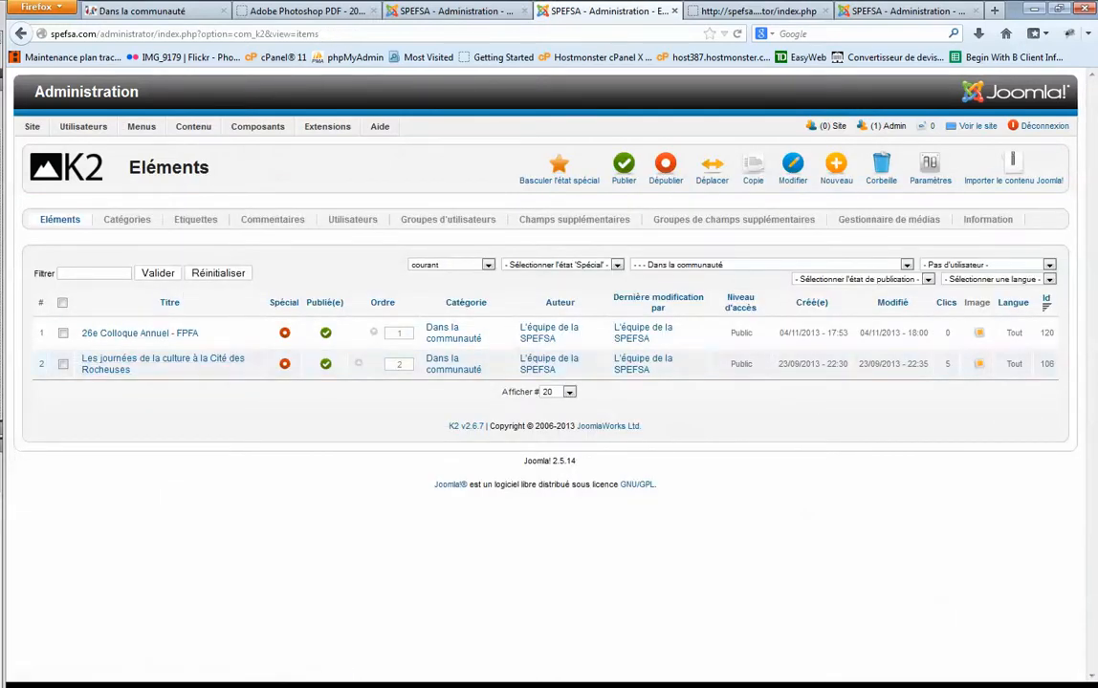
pyautogui.click(326, 364)
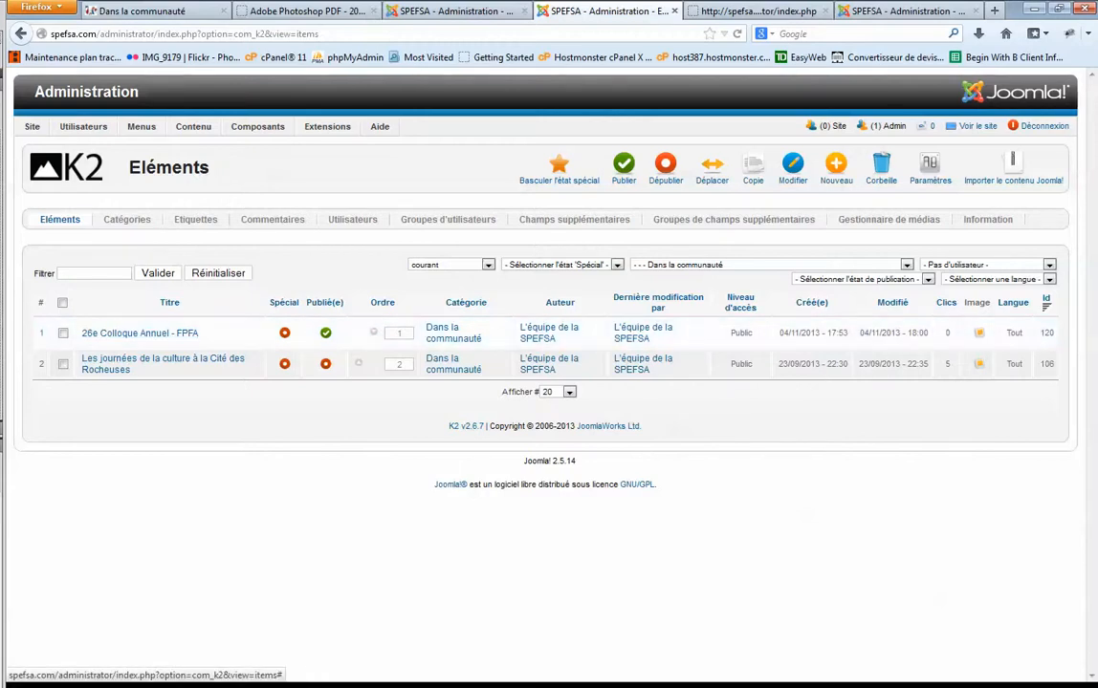
# - Reload the public Dans la communauté page to check its listed events, and return to K2's item list
pyautogui.click(142, 11)
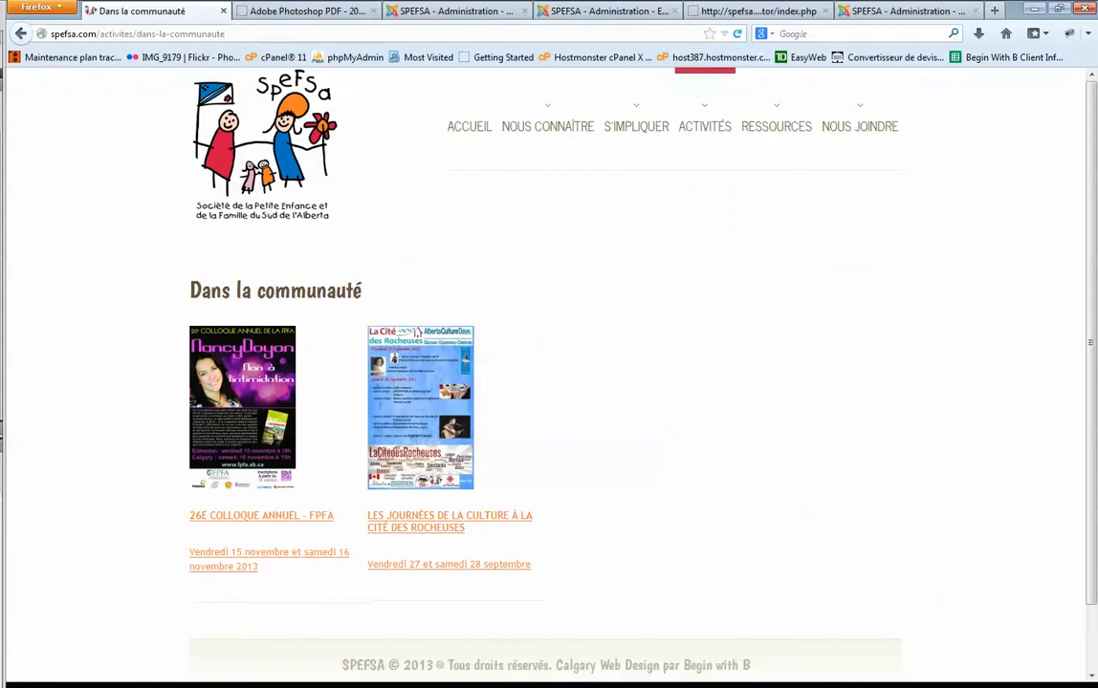
pyautogui.click(737, 34)
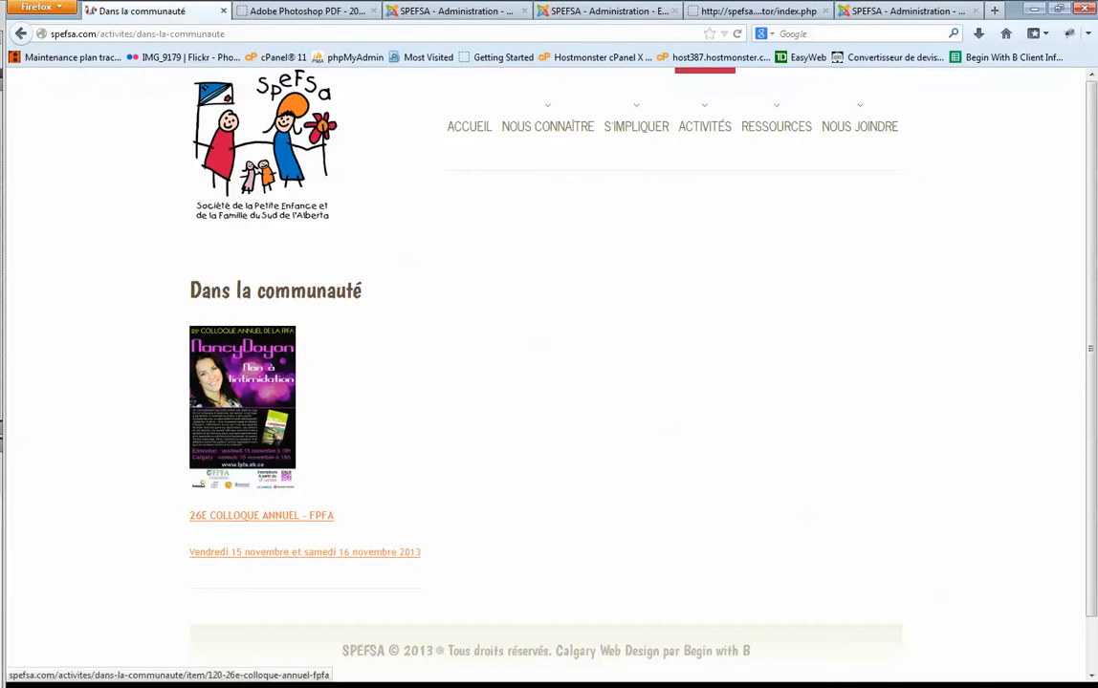
pyautogui.click(607, 10)
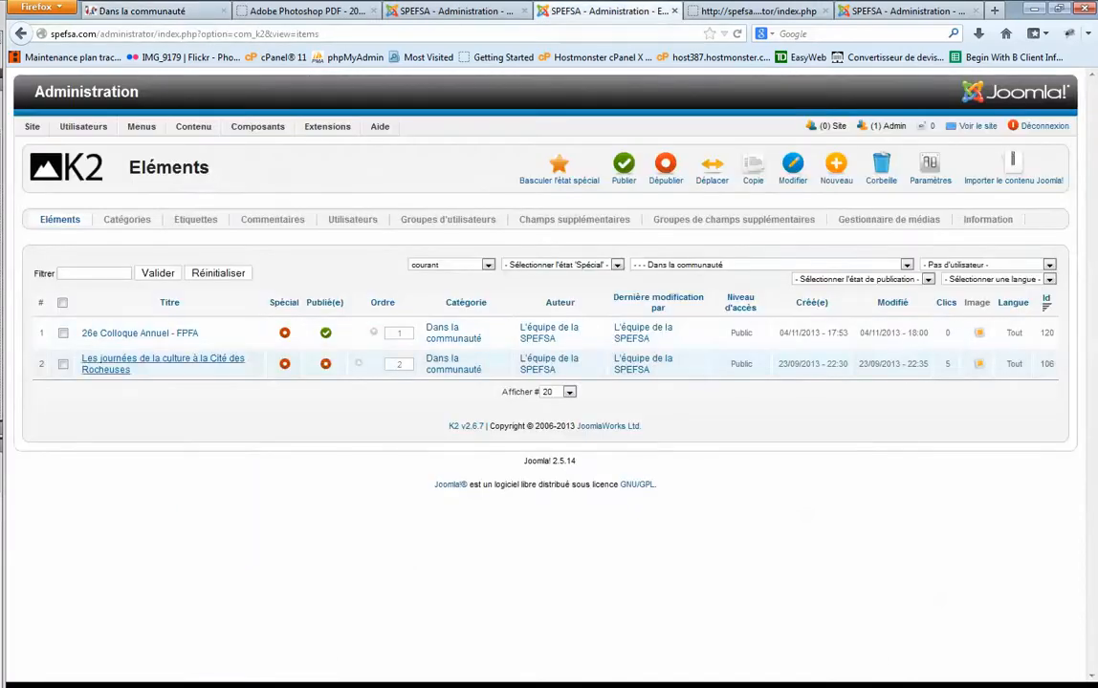
# - Open the public Événements spéciaux page from the site's Activités section to check its content
pyautogui.click(143, 11)
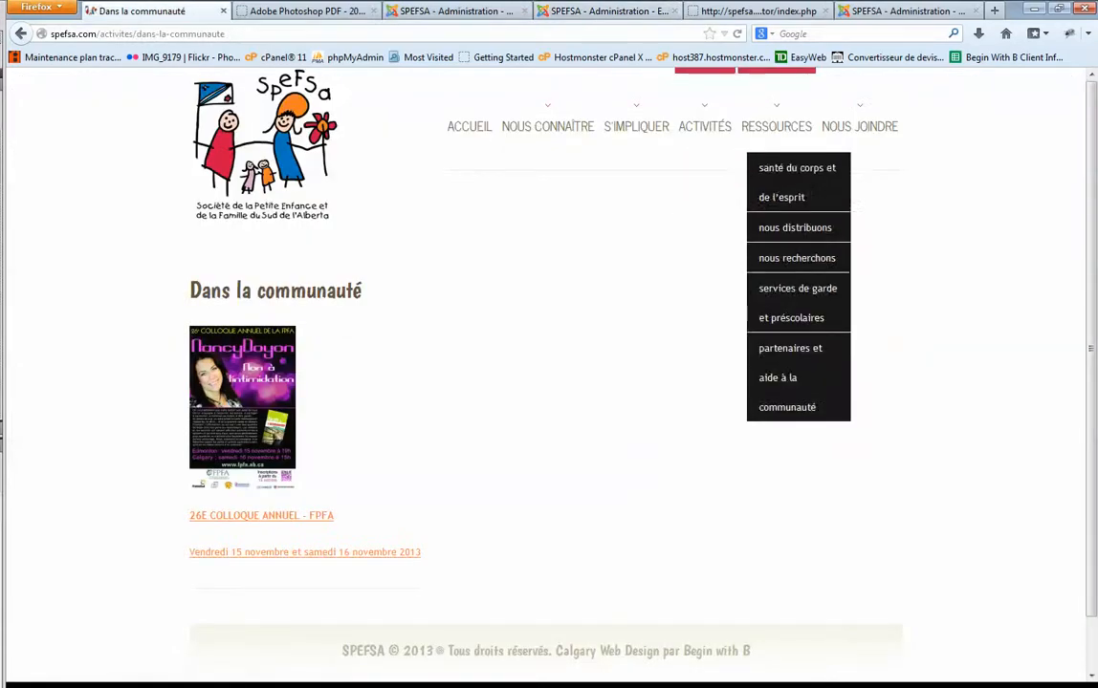
pyautogui.moveTo(797, 182)
pyautogui.moveTo(705, 127)
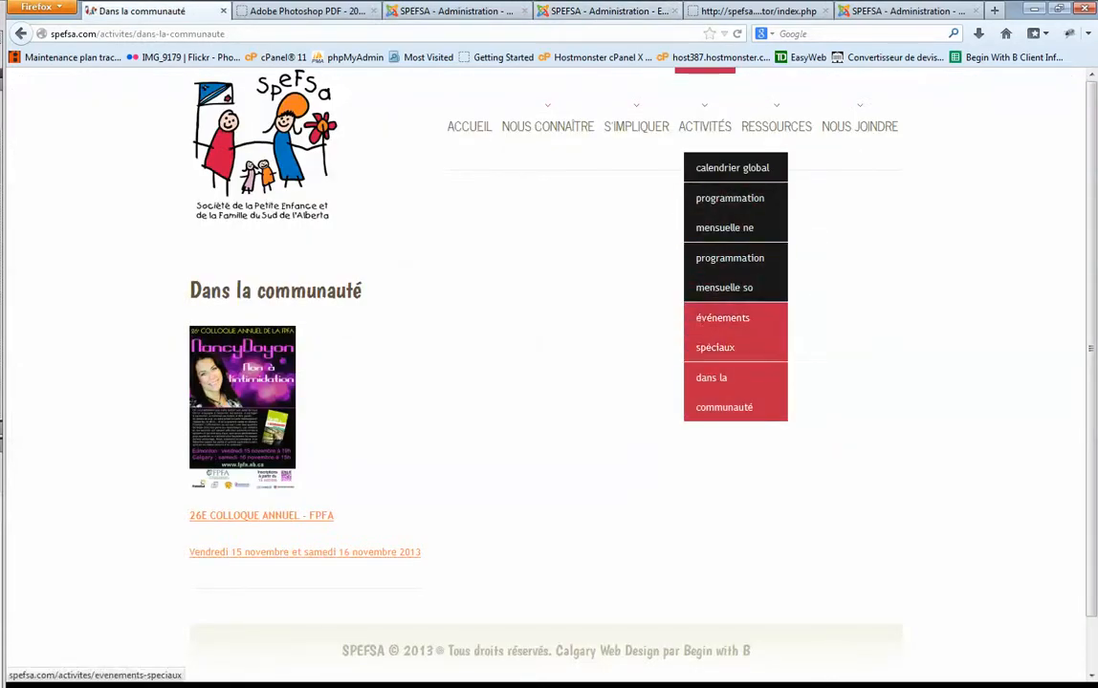
pyautogui.click(722, 331)
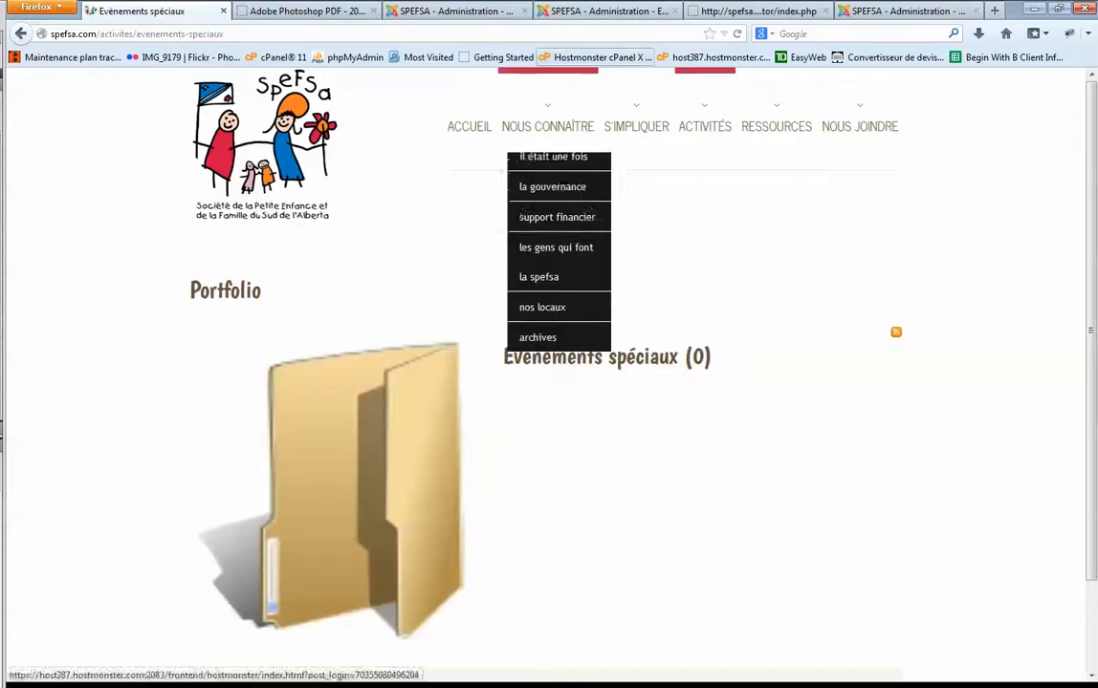
# - Duplicate the 26e Colloque Annuel - FPFA item in K2's item list
pyautogui.click(603, 11)
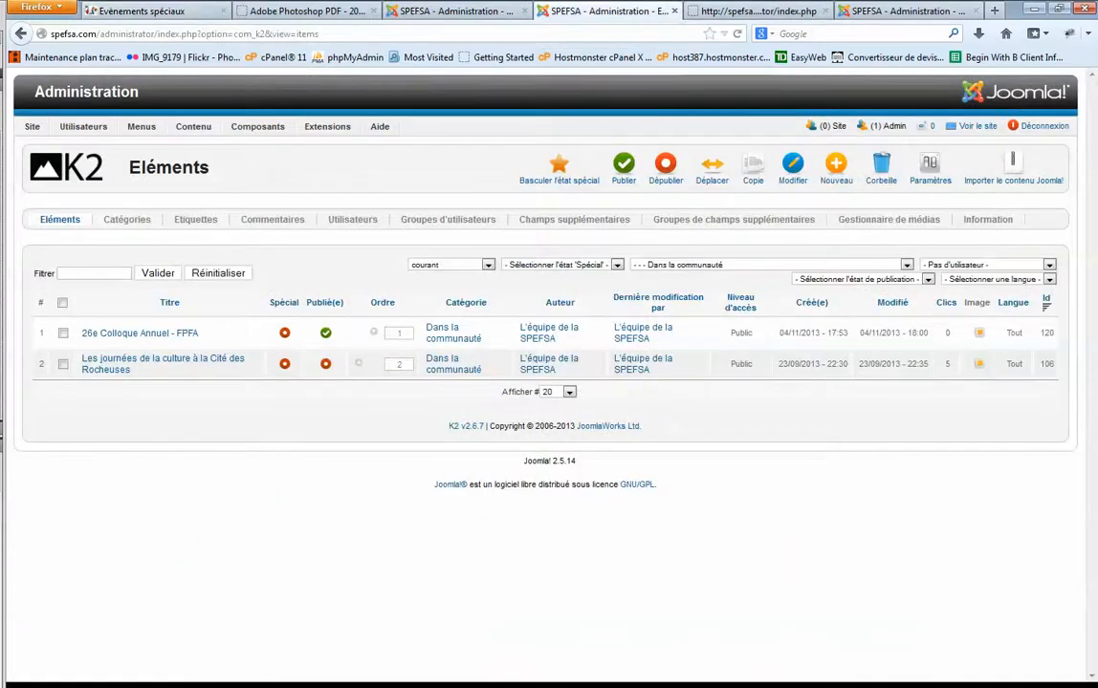
pyautogui.click(63, 333)
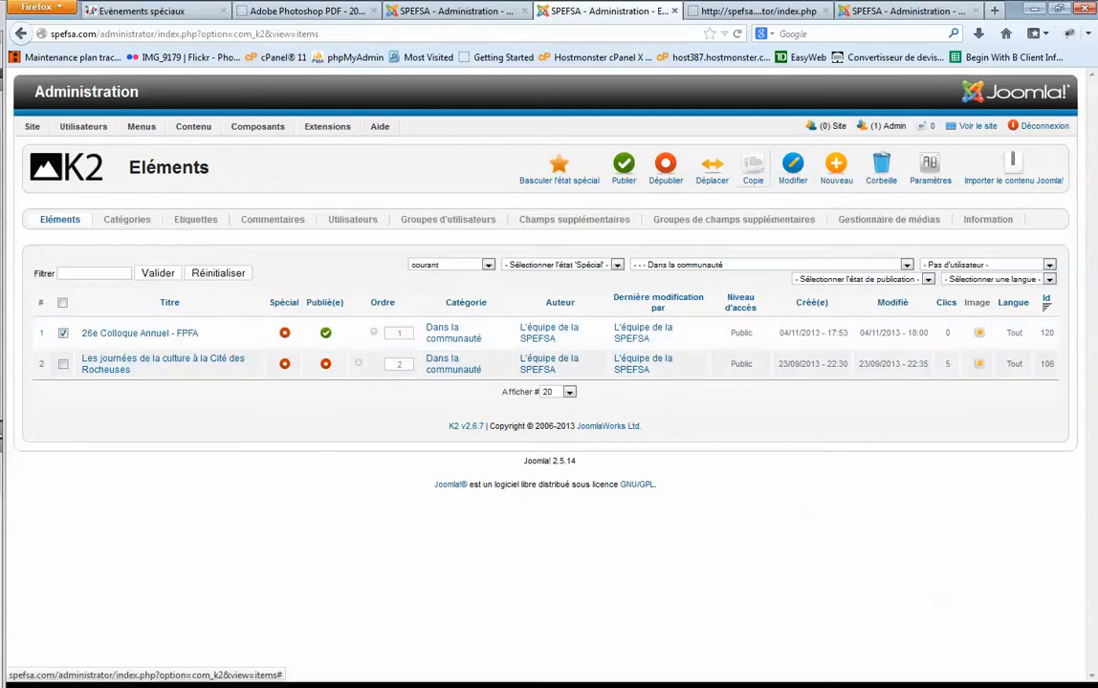
pyautogui.click(752, 170)
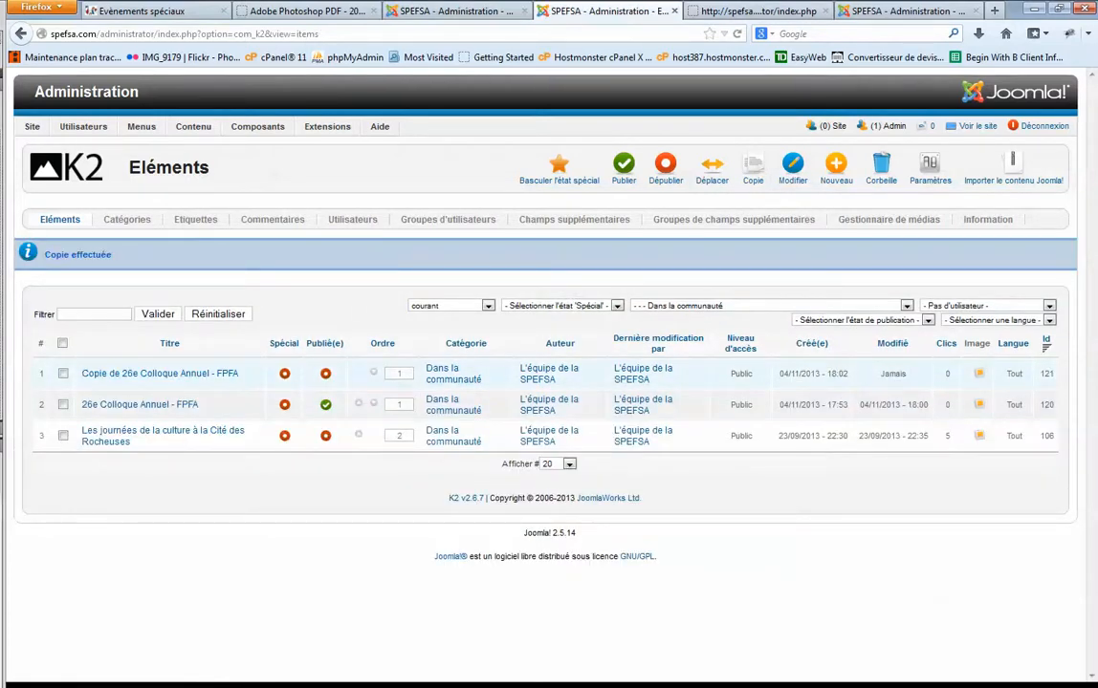
# - Open the duplicated item, remove "Copie de" from its title and set it to published
pyautogui.click(160, 374)
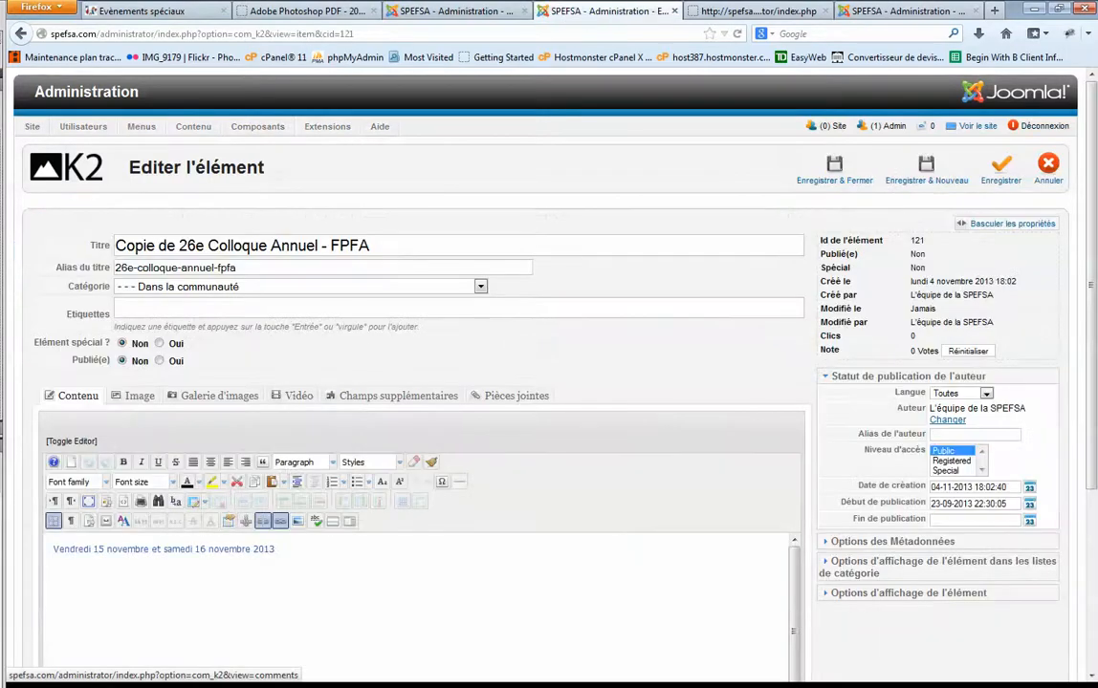
pyautogui.moveTo(178, 246); pyautogui.dragTo(114, 246)
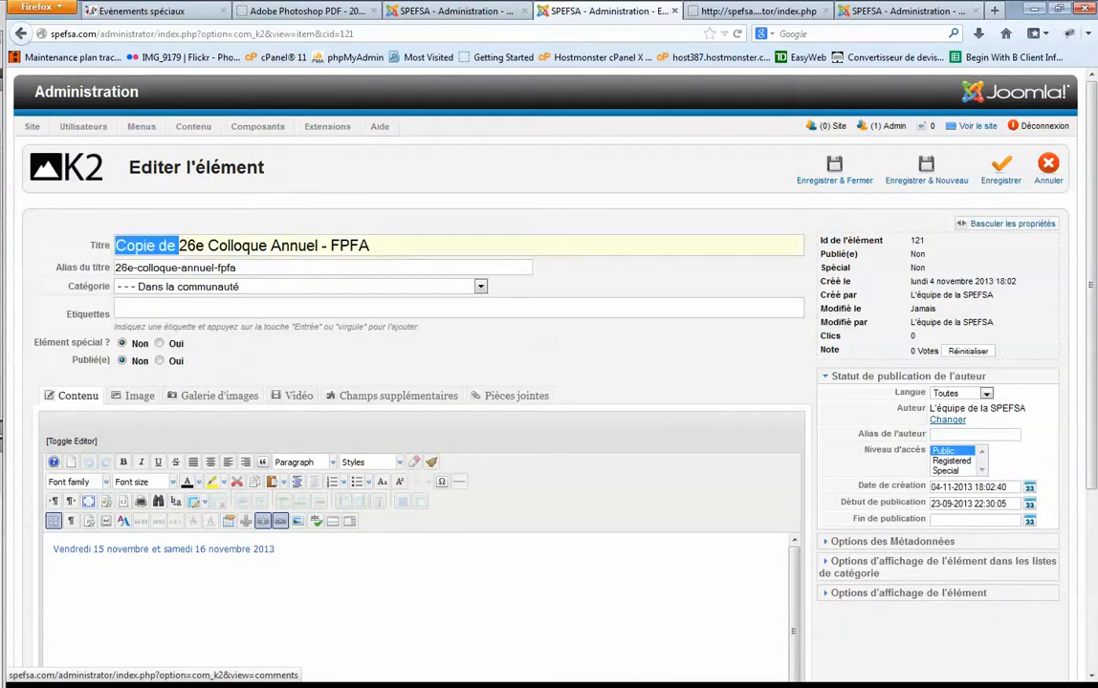
pyautogui.press('BackSpace')
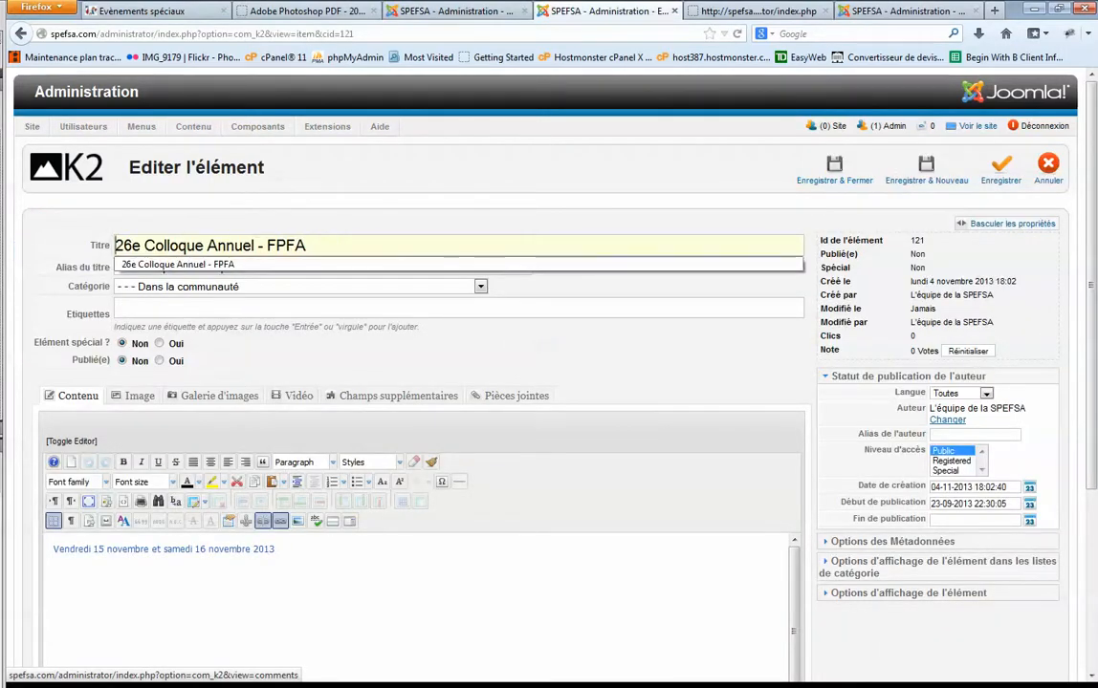
pyautogui.click(545, 346)
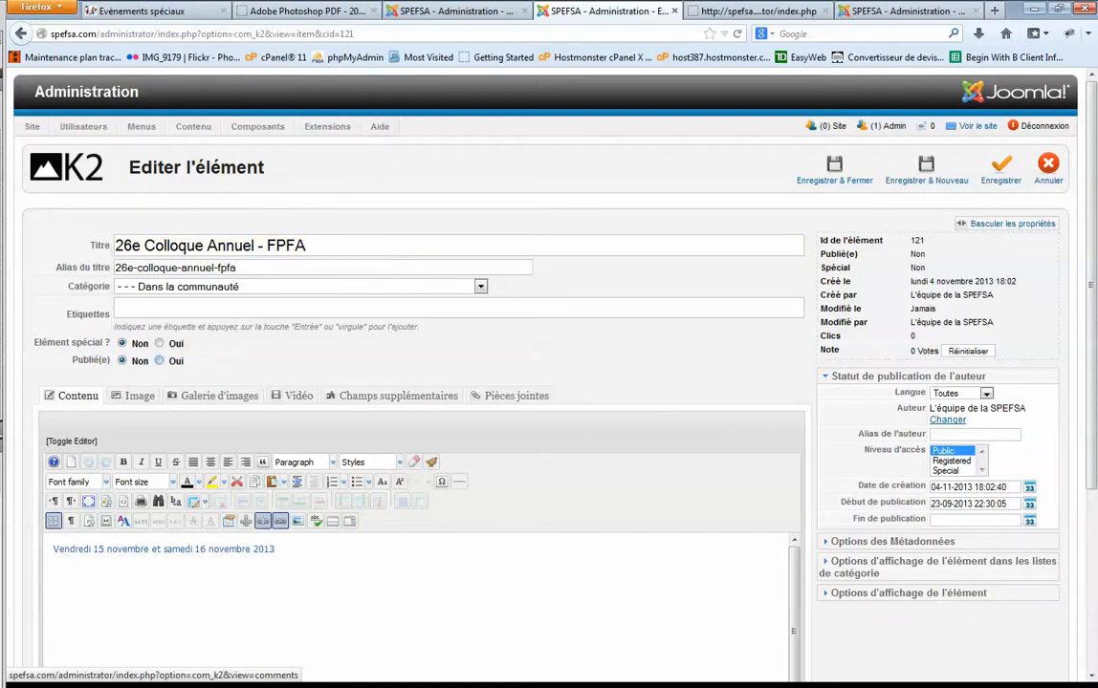
pyautogui.click(159, 360)
# - Check the duplicate's image, assign it to the Evènements spéciaux category and save it, keeping it open
pyautogui.click(139, 395)
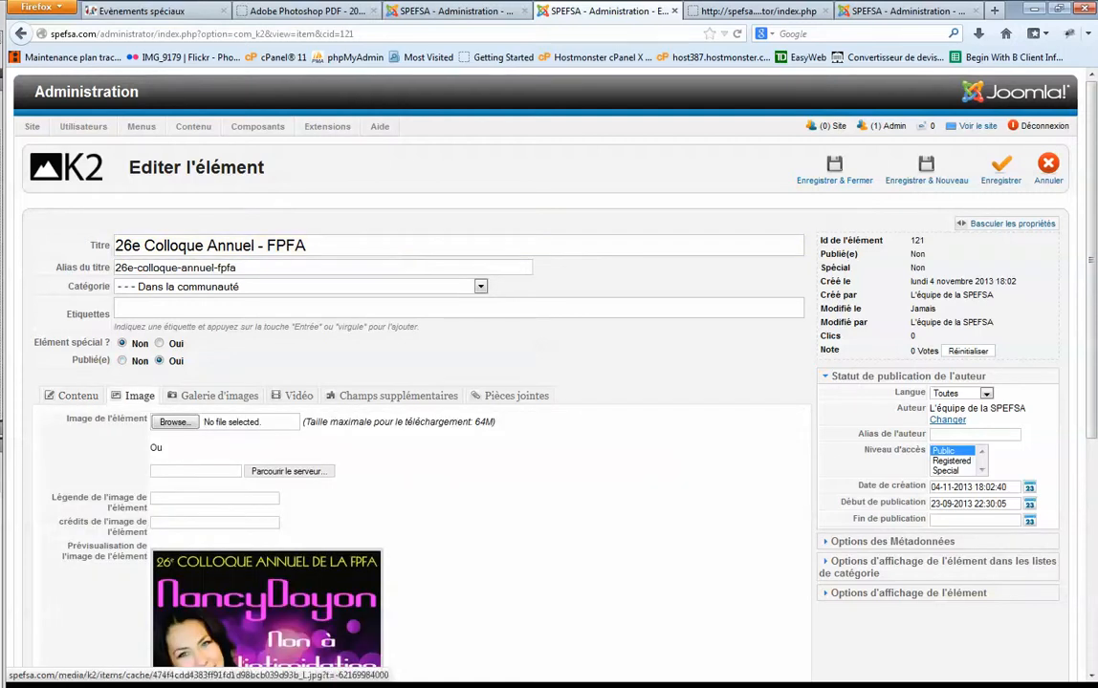
pyautogui.click(72, 395)
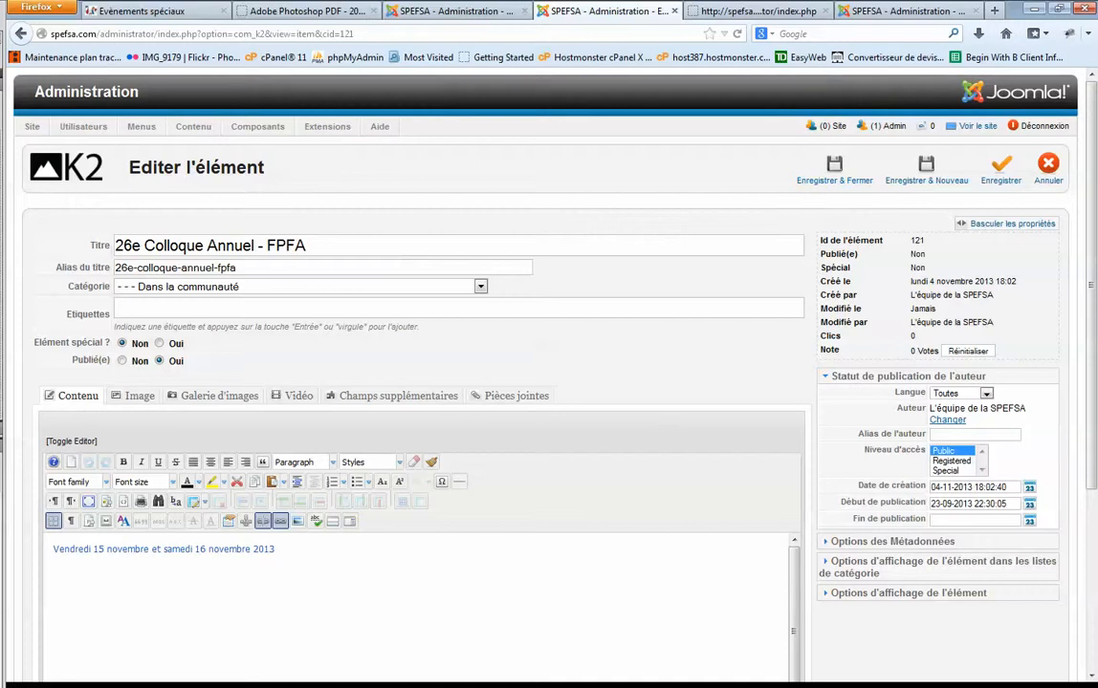
pyautogui.click(481, 287)
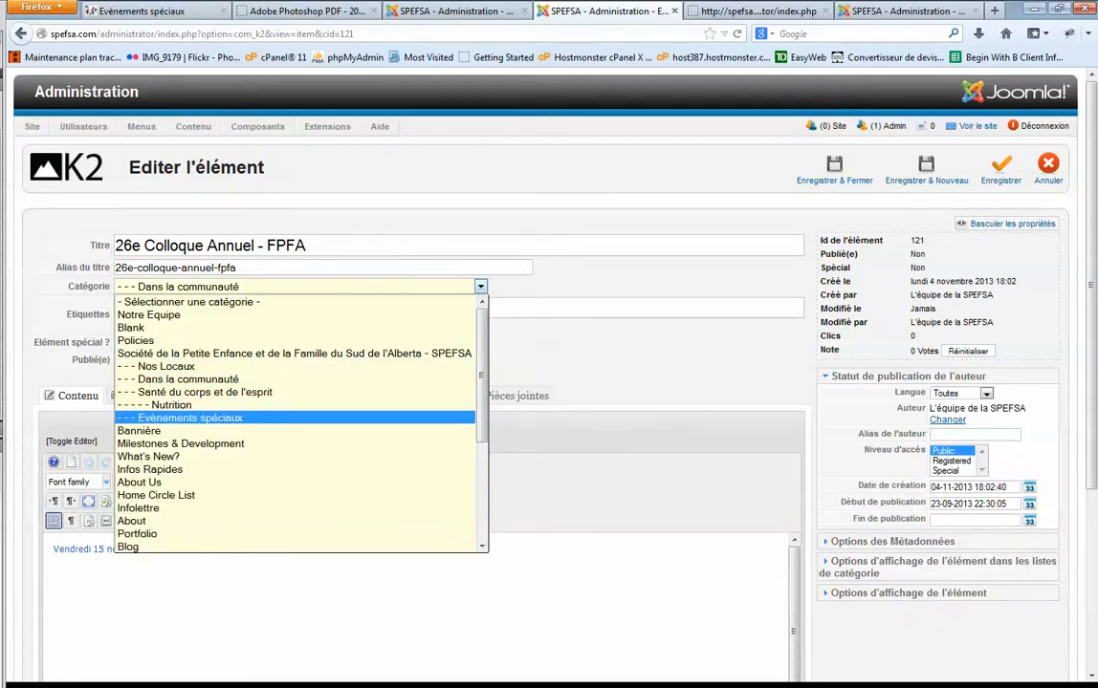
pyautogui.click(190, 418)
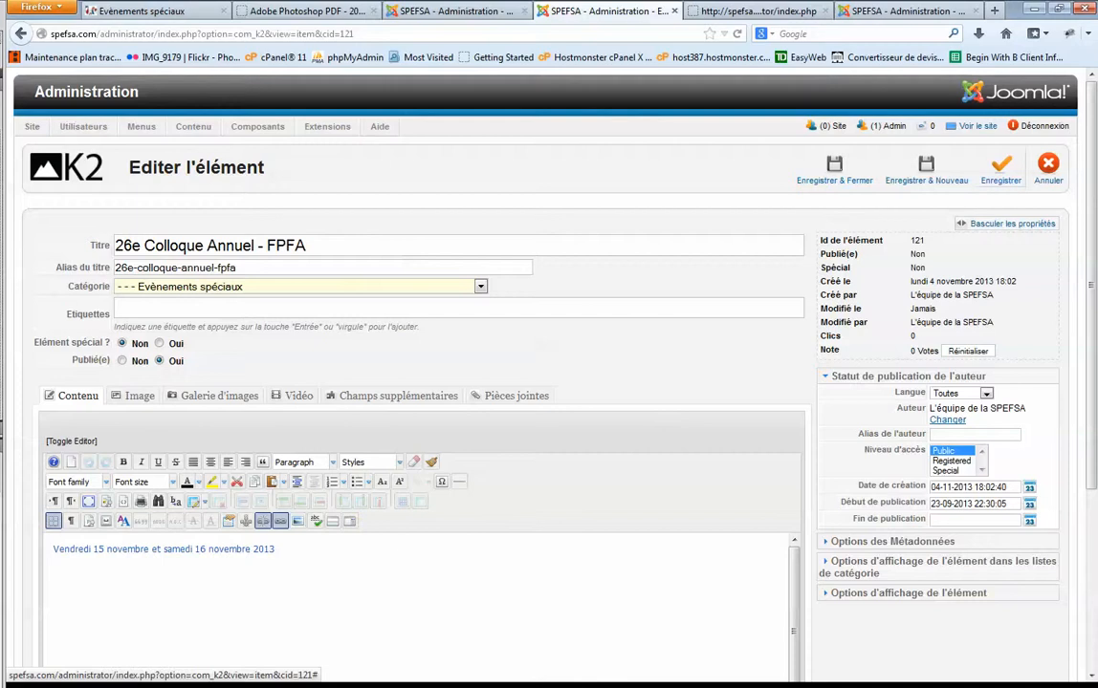
pyautogui.click(1001, 170)
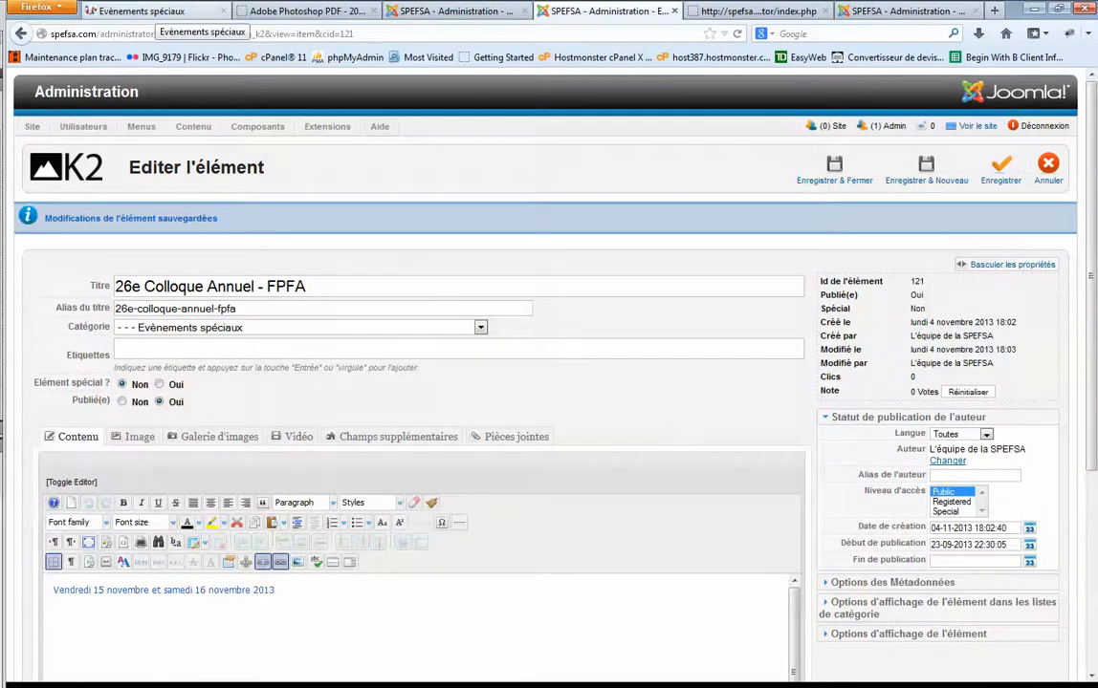
# - Reload the public Événements spéciaux page, examine how the duplicated event is displayed, and return to the item's edit form
pyautogui.click(143, 10)
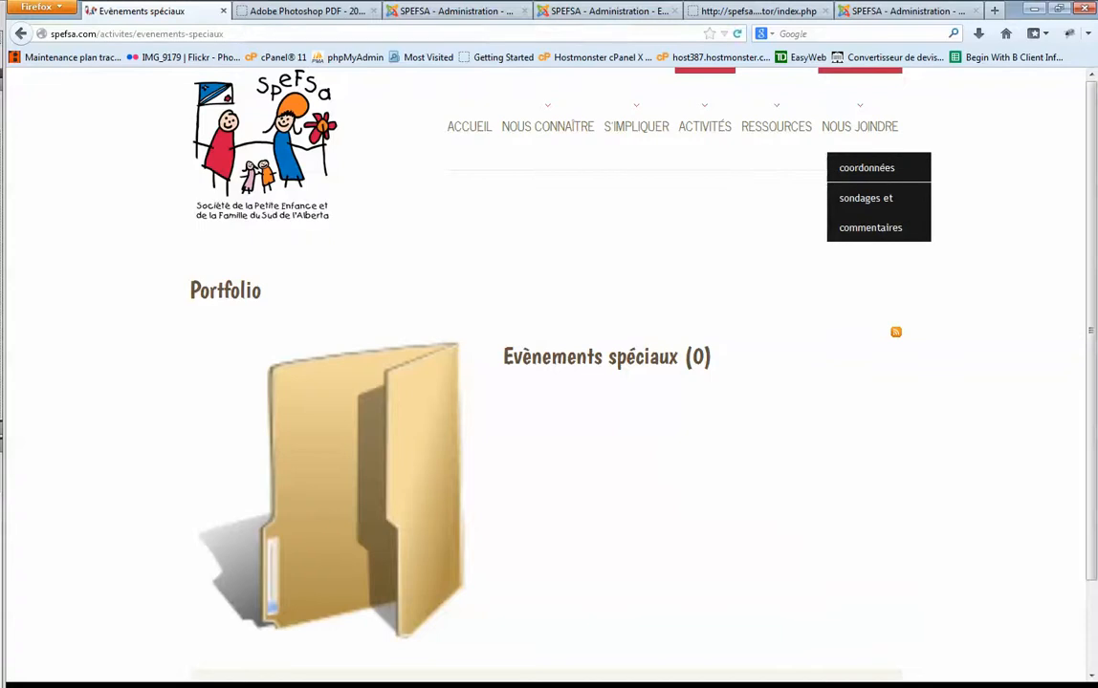
pyautogui.moveTo(705, 126)
pyautogui.click(724, 330)
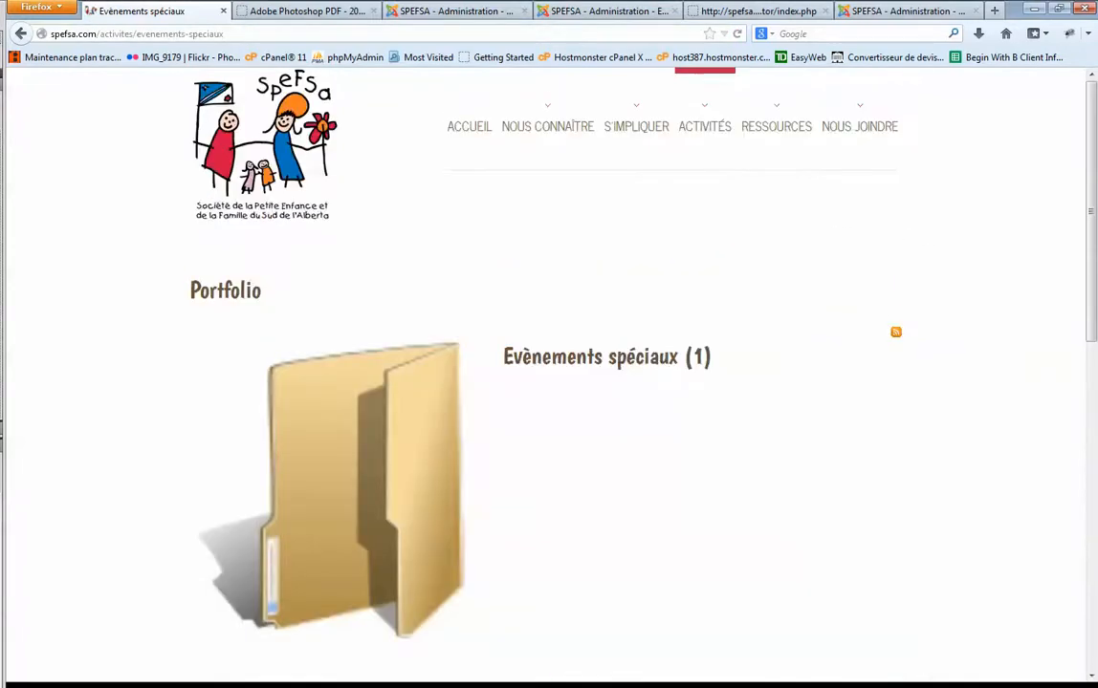
pyautogui.scroll(-6, 549, 383)
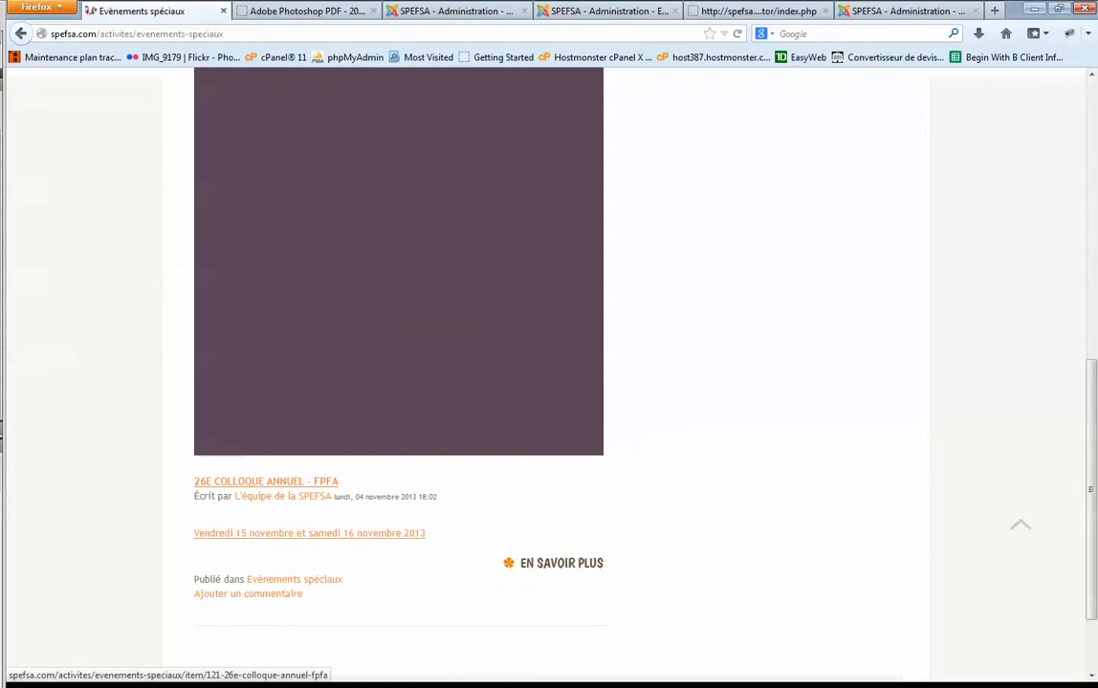
pyautogui.scroll(5, 382, 306)
pyautogui.scroll(-5, 382, 306)
pyautogui.scroll(5, 398, 287)
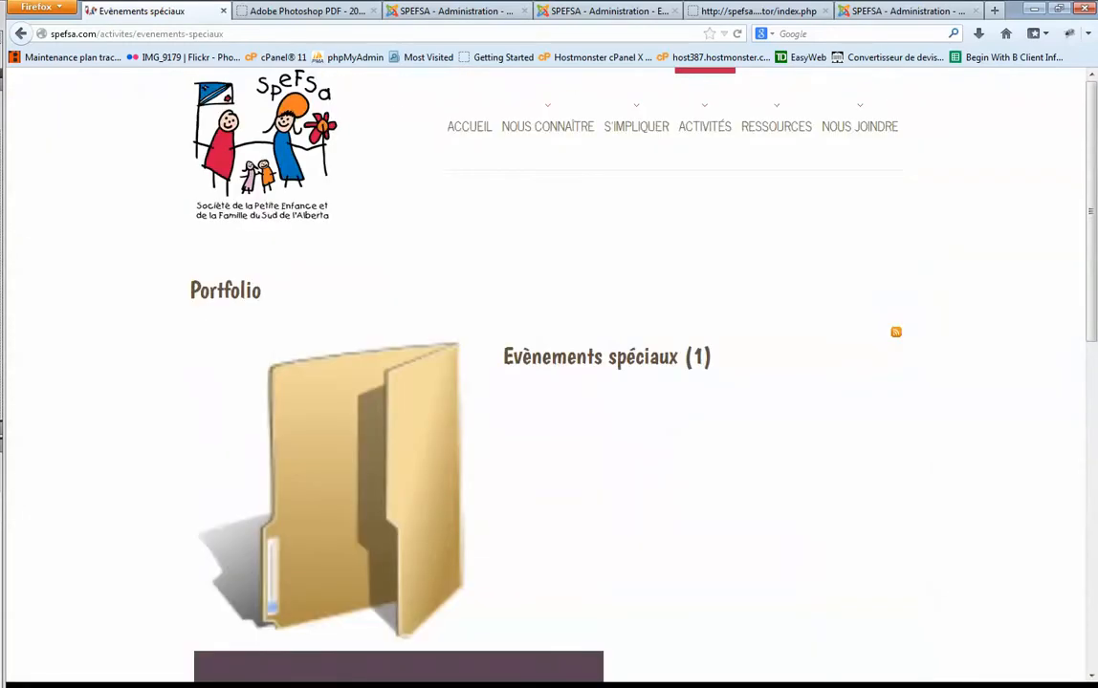
pyautogui.scroll(-5, 398, 287)
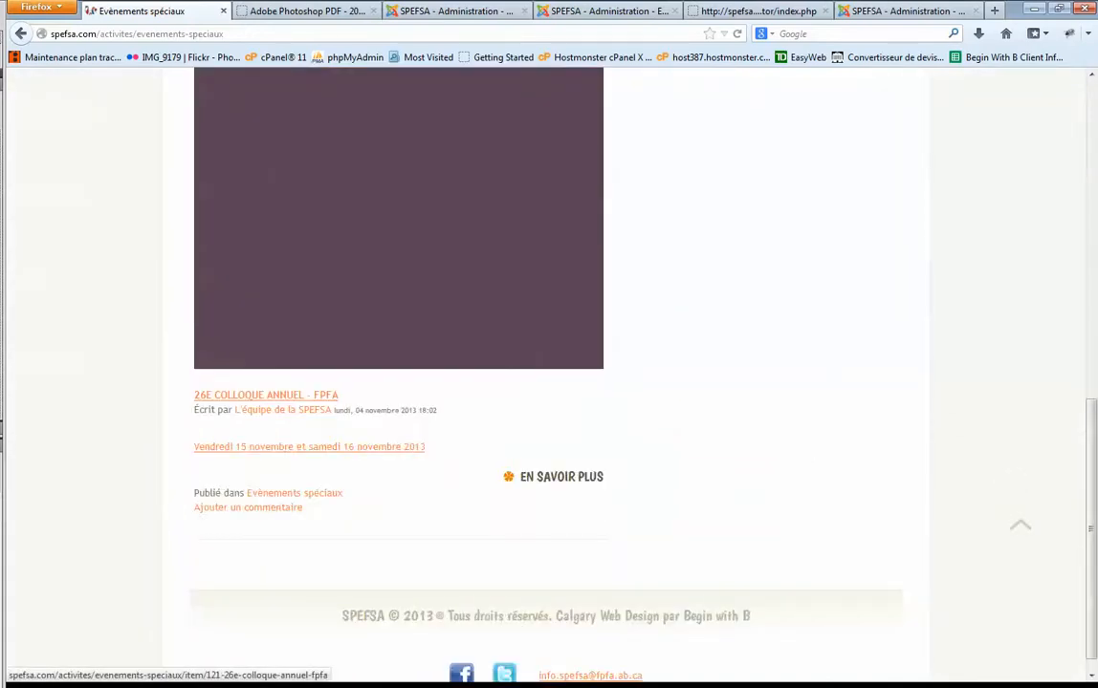
pyautogui.scroll(3, 497, 387)
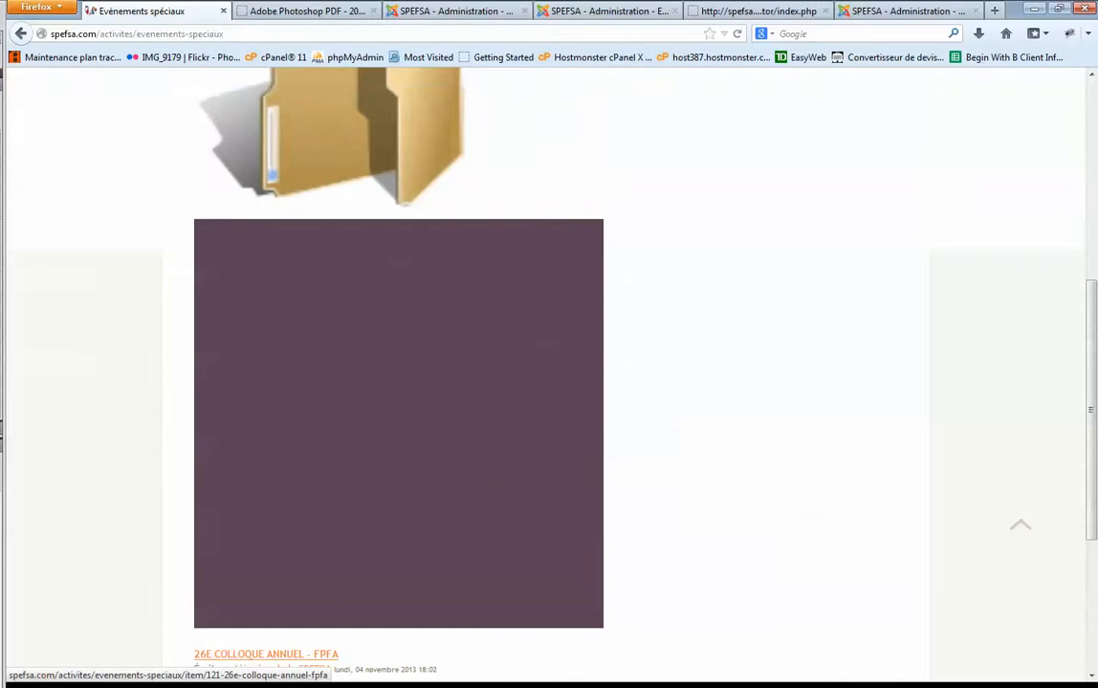
pyautogui.scroll(5, 399, 420)
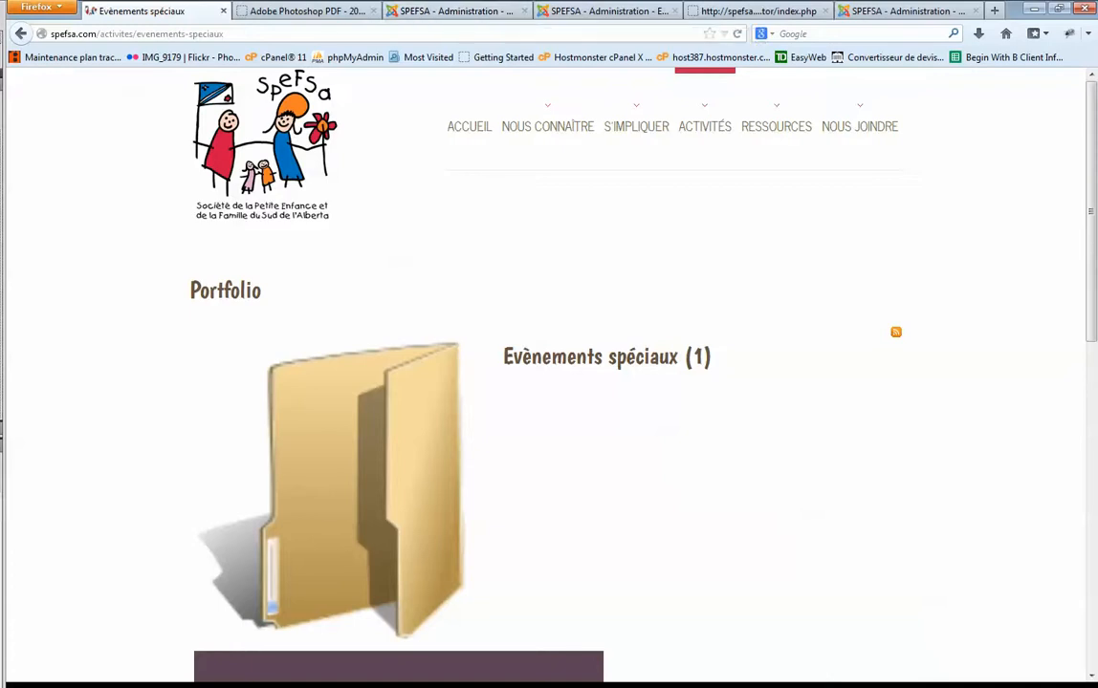
pyautogui.click(604, 10)
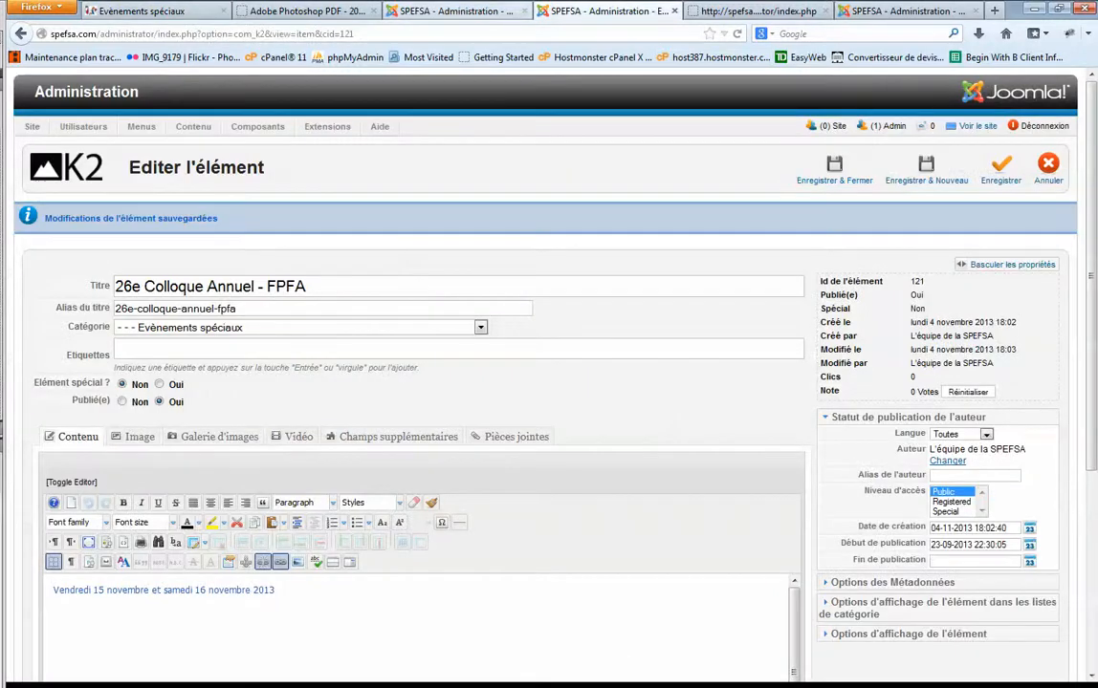